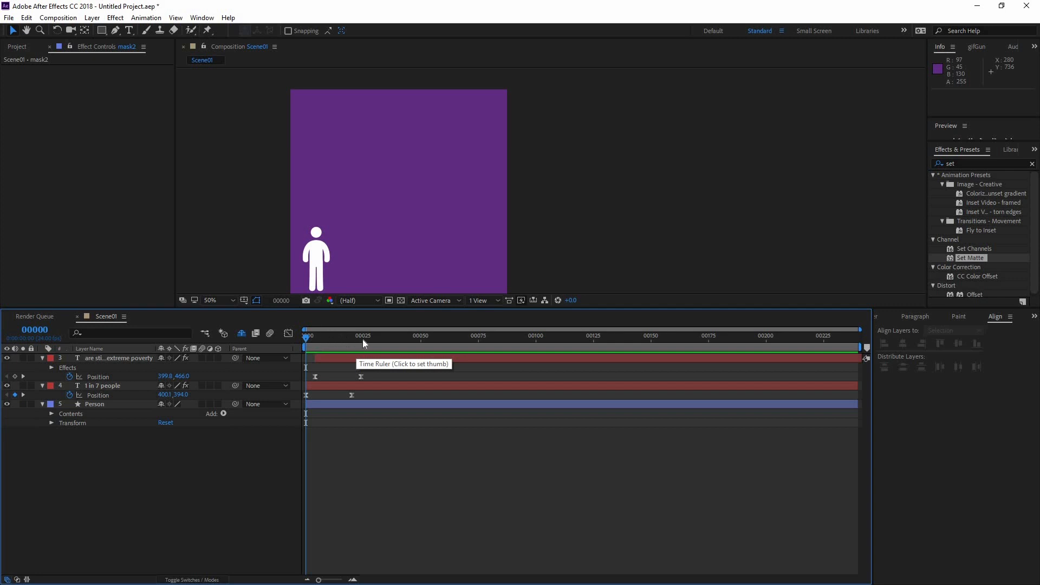
# Preview the two text layers' entrance animation from the start of the Scene01 timeline
pyautogui.press('space')
pyautogui.moveTo(367, 338); pyautogui.dragTo(285, 344)
pyautogui.press('space')
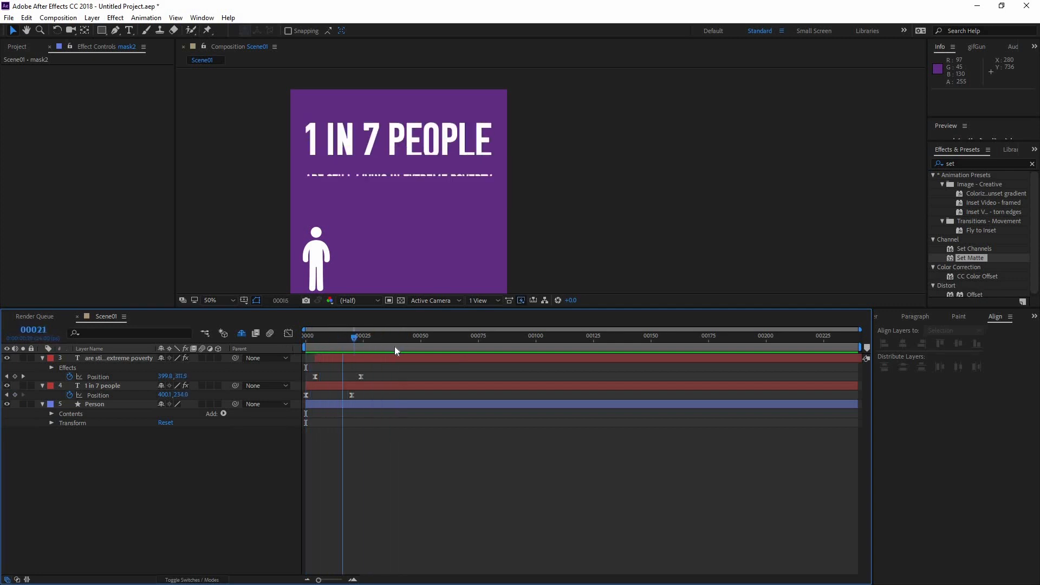
# Duplicate the Person shape layer six times, making seven person layers in total
pyautogui.click(311, 250)
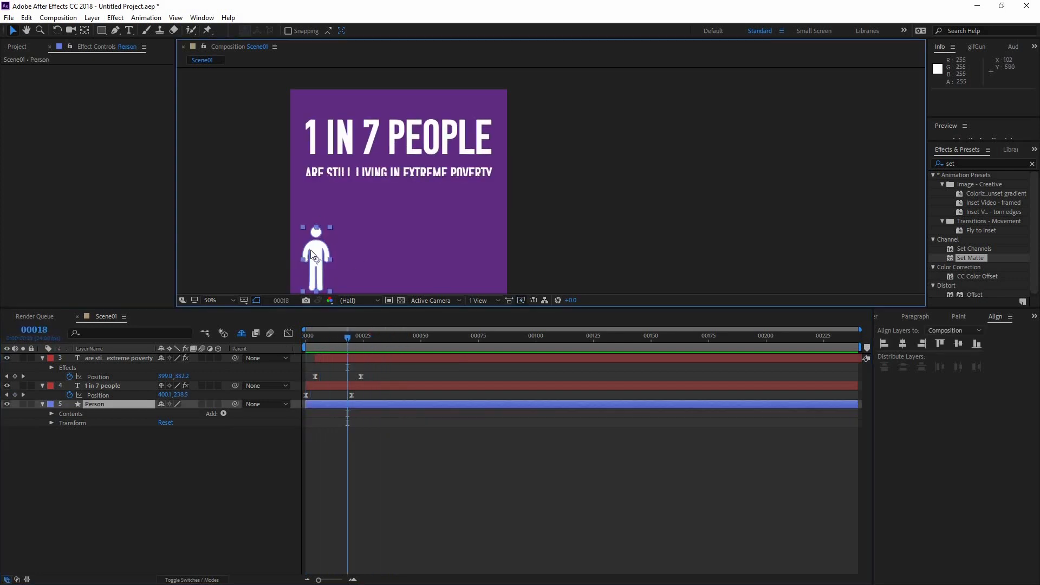
pyautogui.press('h')
pyautogui.moveTo(355, 205); pyautogui.dragTo(357, 185)
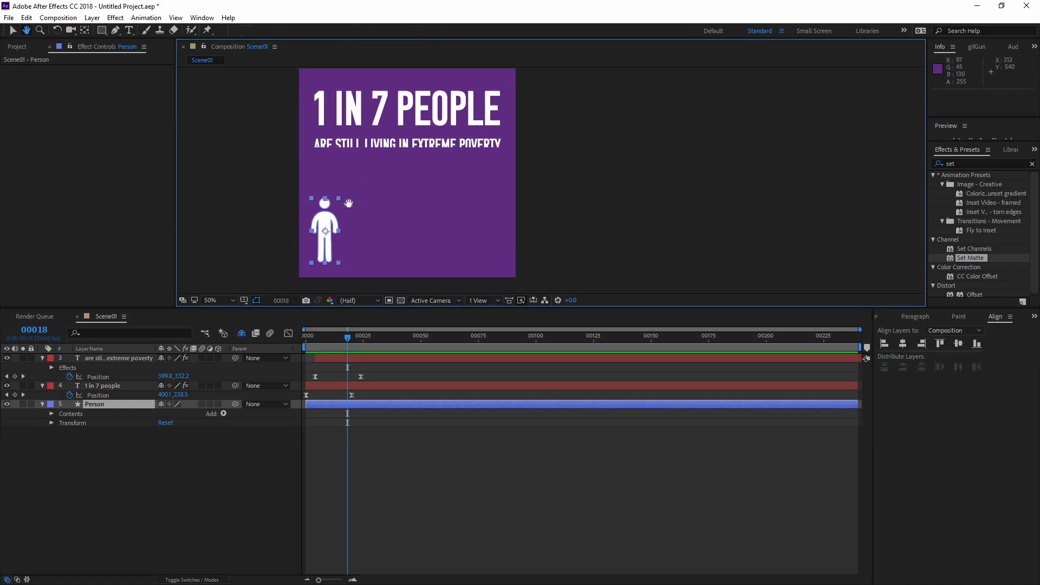
pyautogui.click(367, 474)
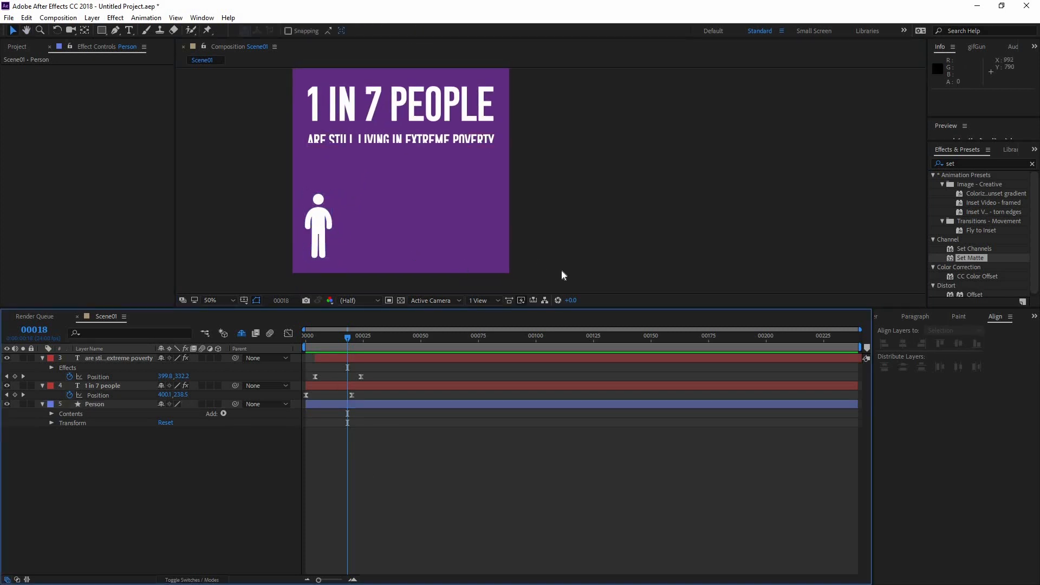
pyautogui.click(124, 403)
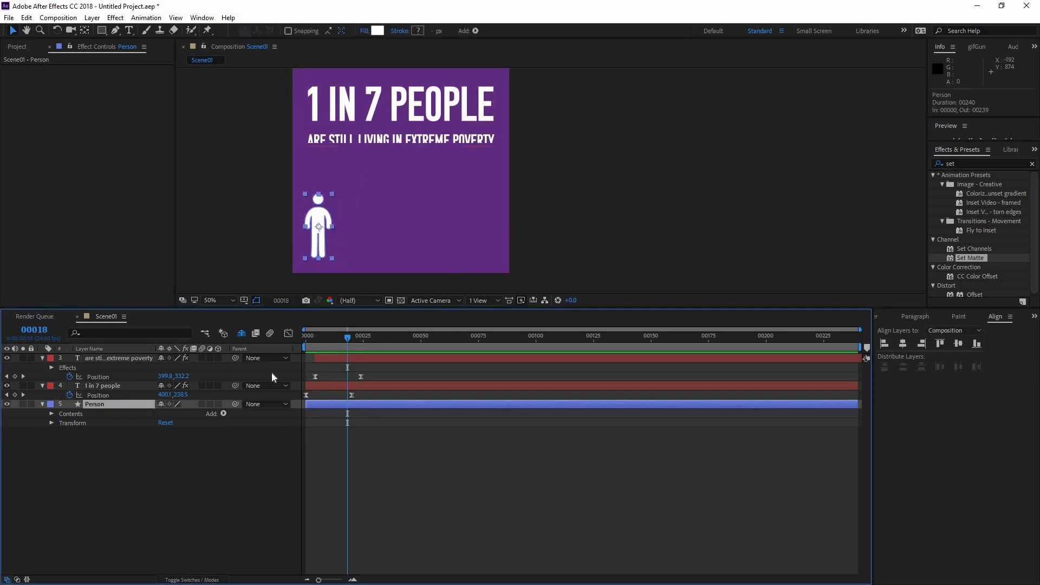
pyautogui.click(43, 405)
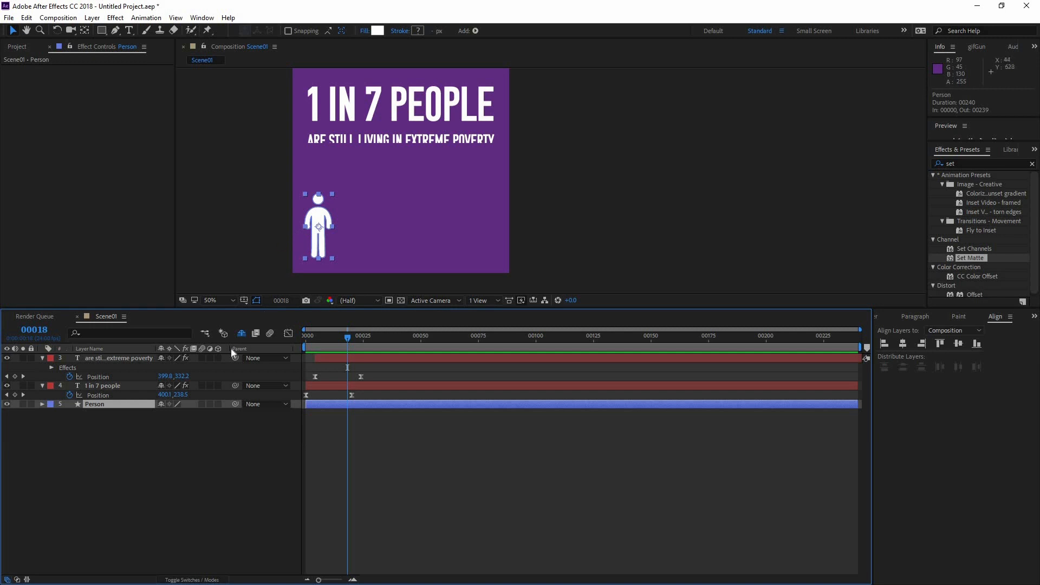
pyautogui.hotkey('ctrl', 'd')
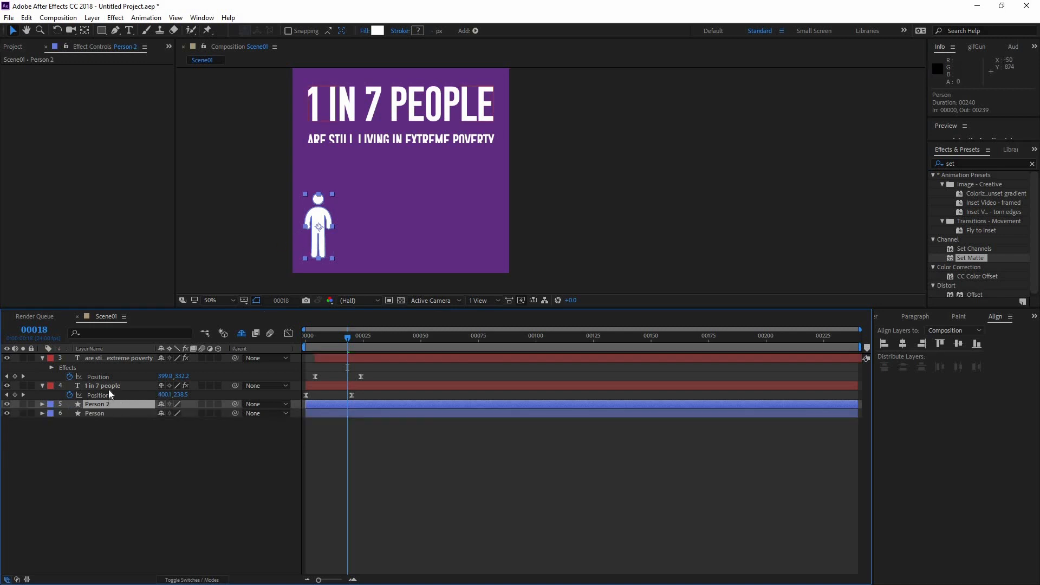
pyautogui.hotkey('ctrl', 'd')
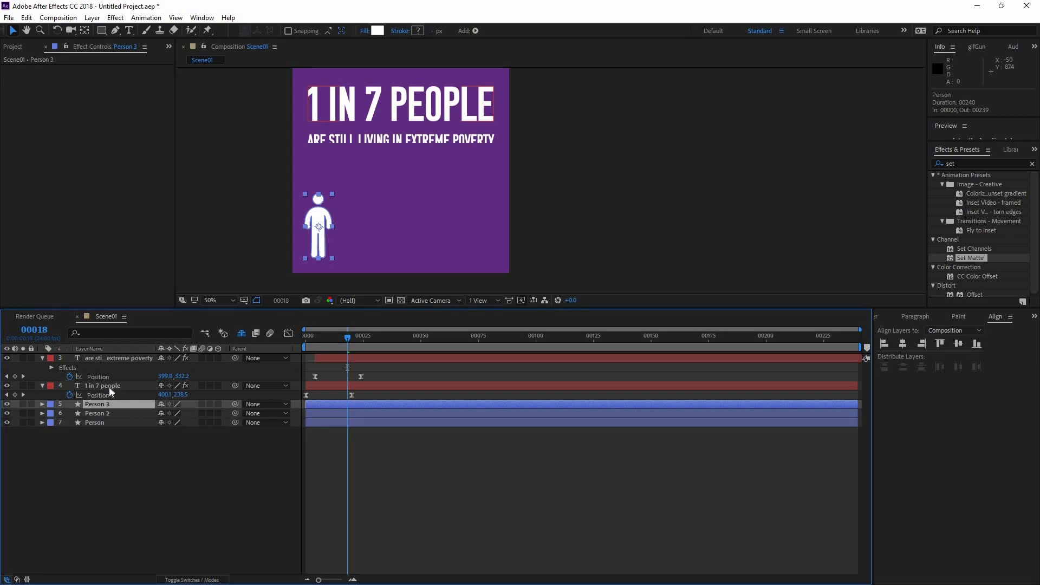
pyautogui.hotkey('ctrl', 'd')
pyautogui.hotkey('ctrl', 'd')
pyautogui.hotkey('ctrl', 'd')
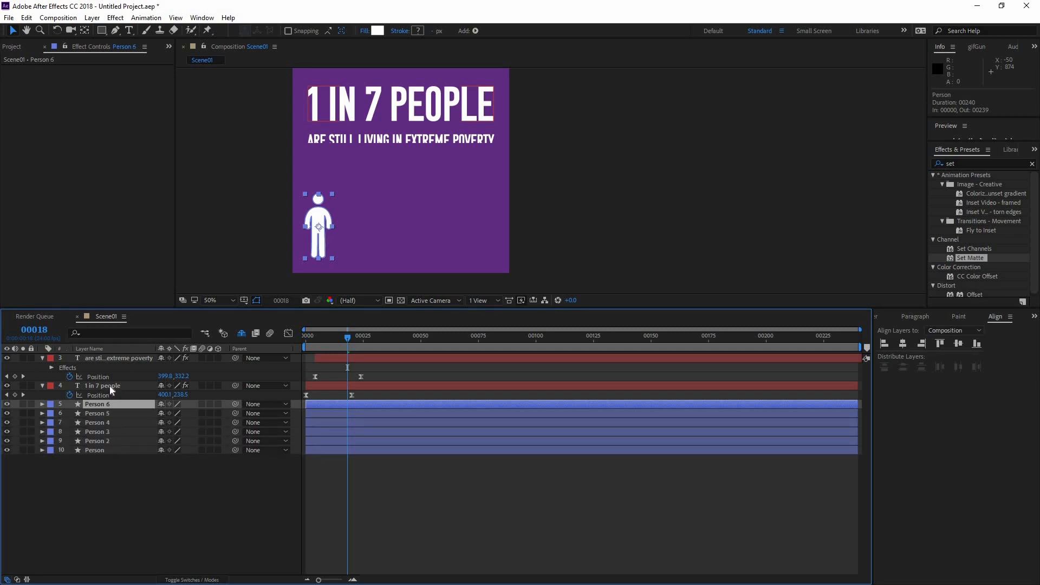
pyautogui.hotkey('ctrl', 'd')
pyautogui.click(207, 378)
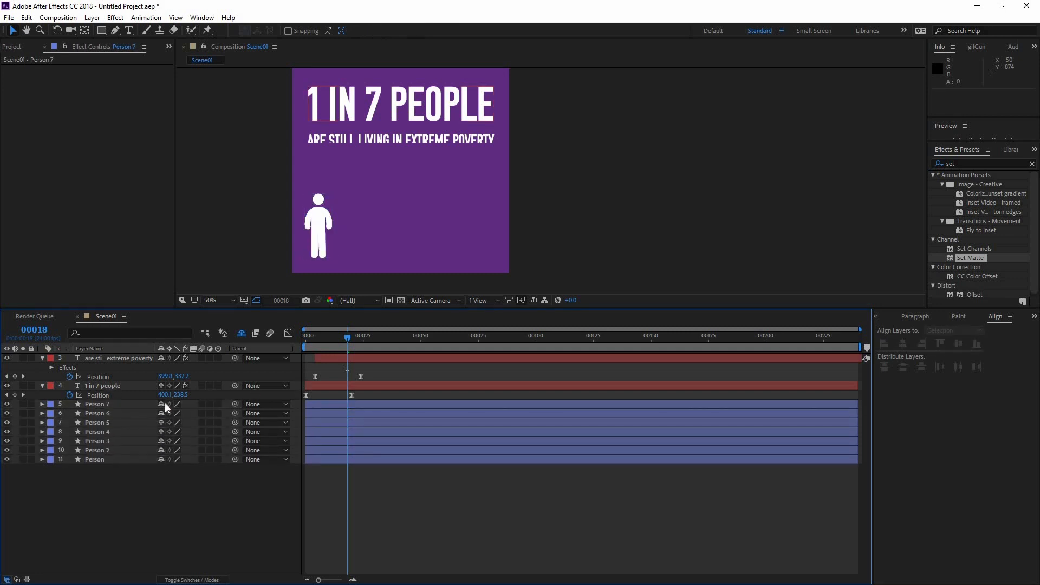
# Spread layers Person 2 through Person 7 horizontally in a row beside the original, with Person 7 at the far right end
pyautogui.click(323, 254)
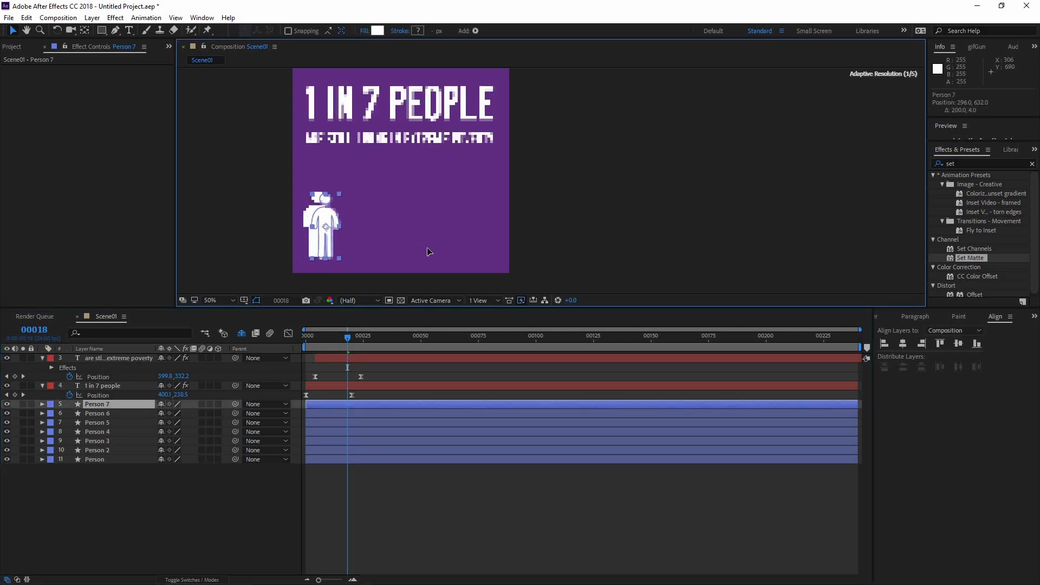
pyautogui.moveTo(317, 243); pyautogui.dragTo(492, 243)
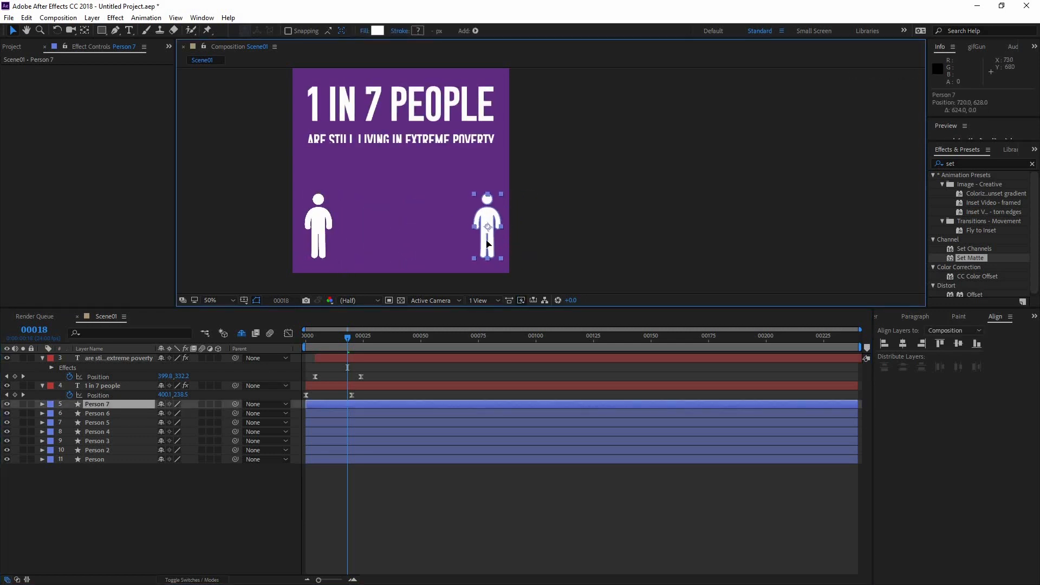
pyautogui.click(321, 240)
pyautogui.moveTo(322, 240); pyautogui.dragTo(450, 240)
pyautogui.click(103, 422)
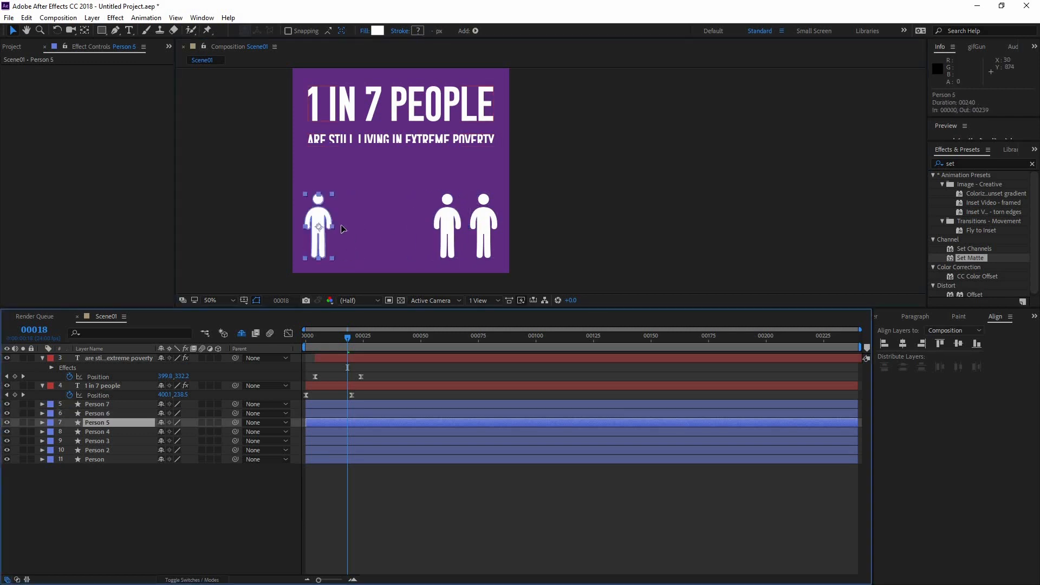
pyautogui.moveTo(319, 238); pyautogui.dragTo(414, 239)
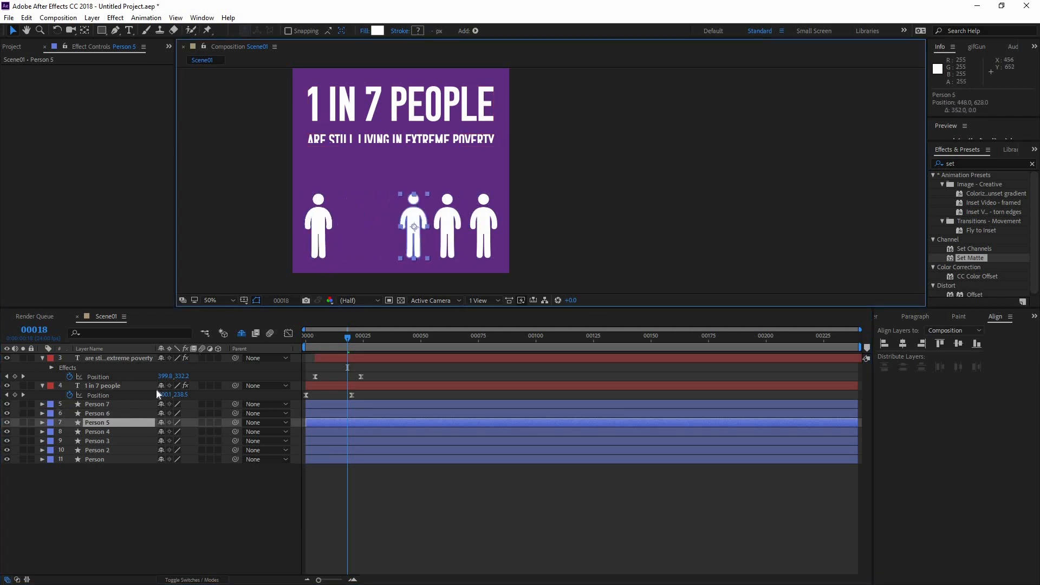
pyautogui.click(327, 239)
pyautogui.moveTo(327, 238); pyautogui.dragTo(391, 238)
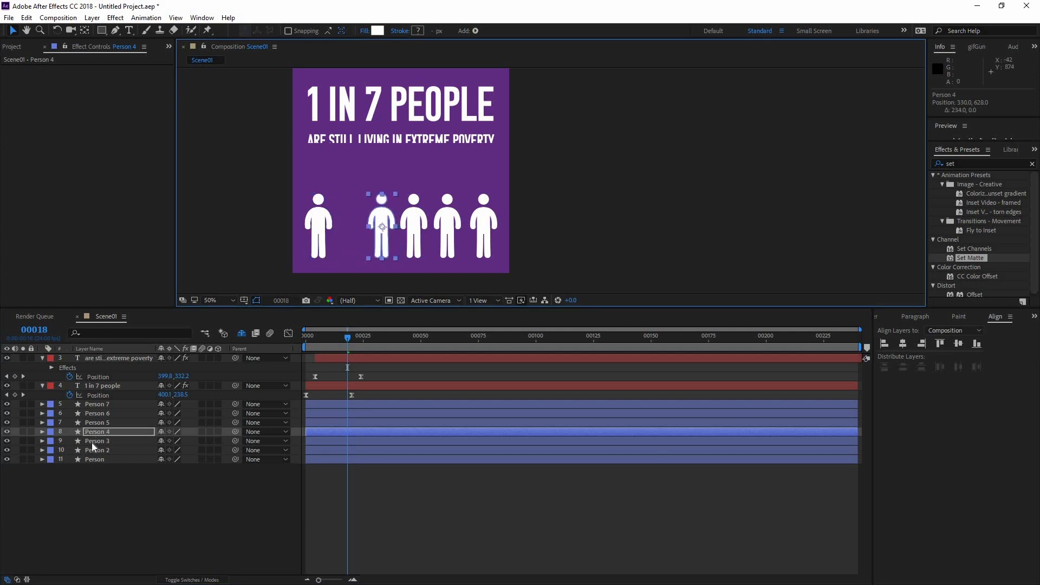
pyautogui.click(93, 447)
pyautogui.moveTo(319, 238)
pyautogui.mouseDown()
pyautogui.moveTo(356, 238)
pyautogui.moveTo(336, 236)
pyautogui.mouseUp()
pyautogui.click(104, 451)
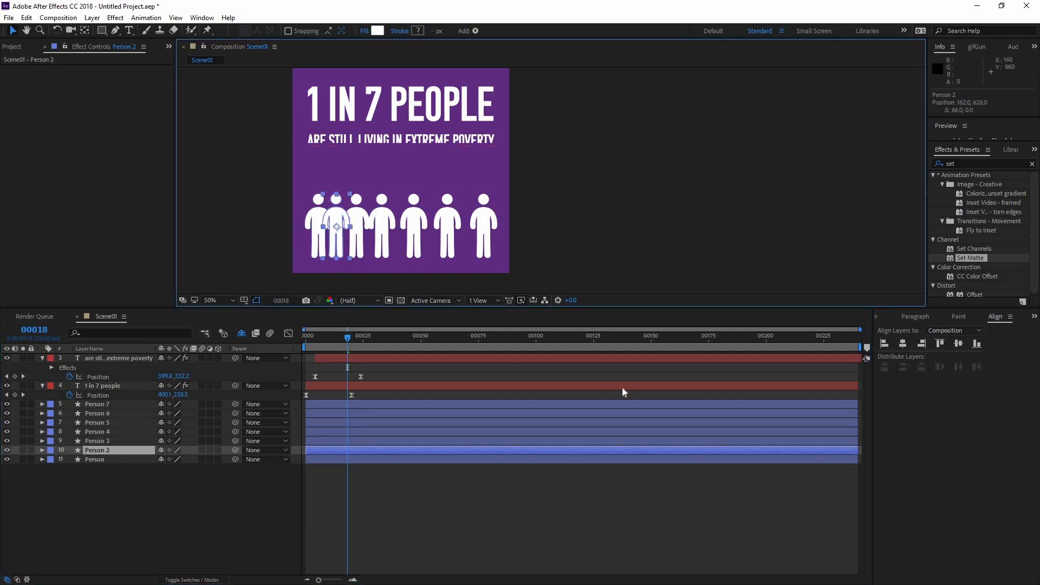
pyautogui.press('Return')
# Distribute all seven person layers evenly along the horizontal by their centers
pyautogui.click(133, 460)
pyautogui.keyDown('shift'); pyautogui.click(146, 405); pyautogui.keyUp('shift')
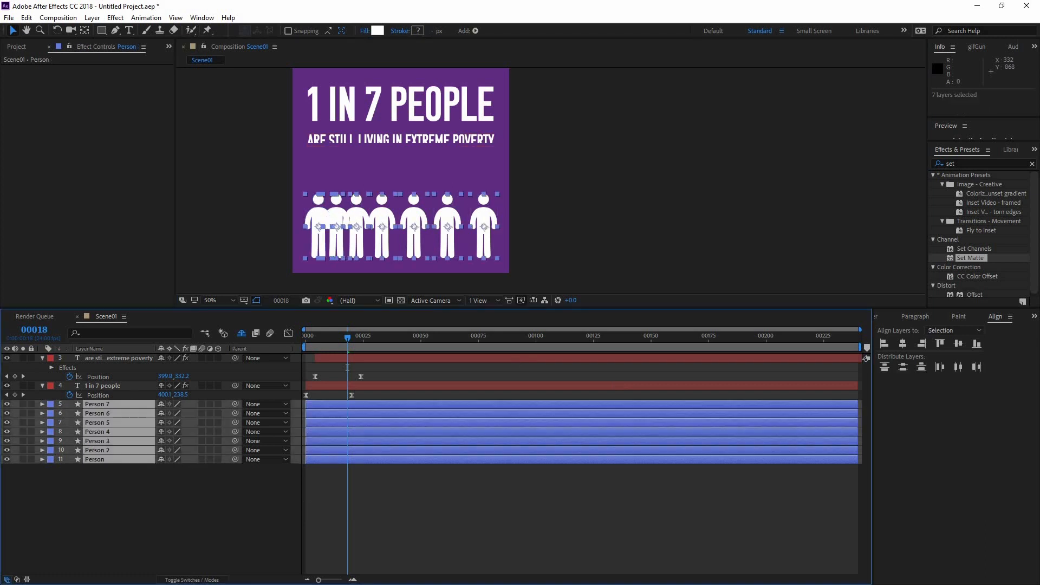
pyautogui.click(952, 331)
pyautogui.click(955, 343)
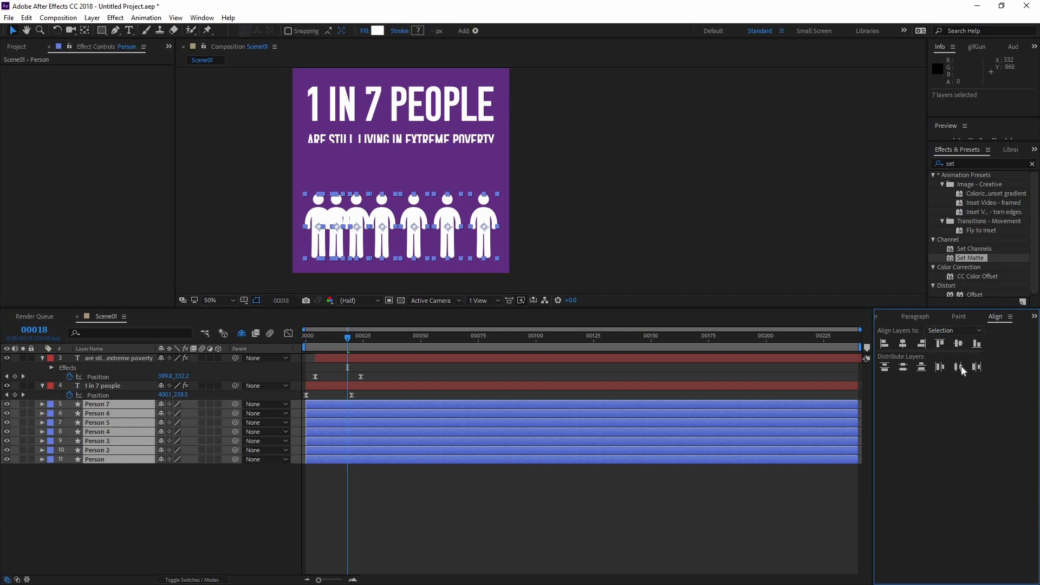
pyautogui.click(959, 367)
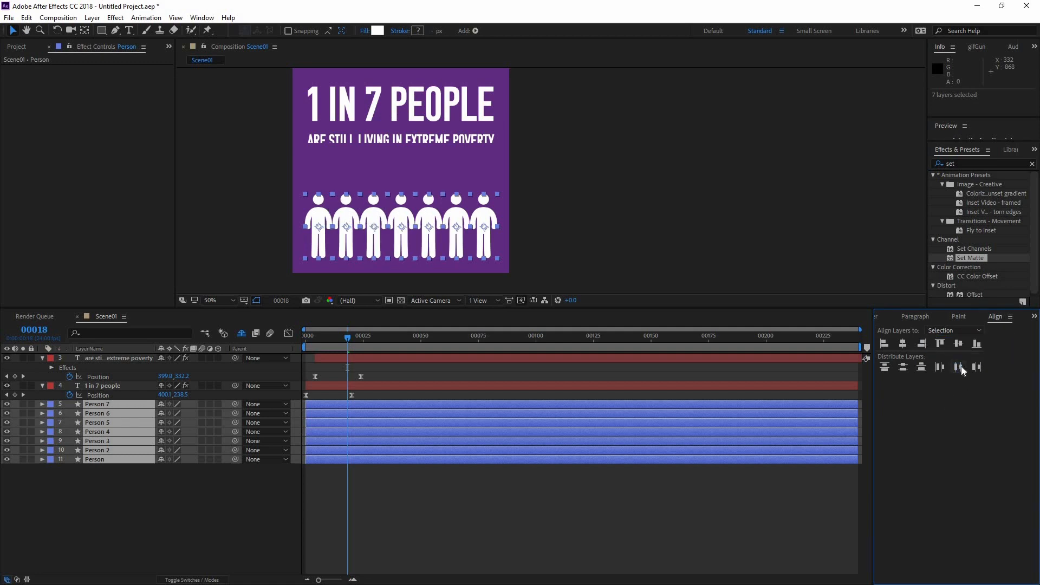
pyautogui.click(486, 511)
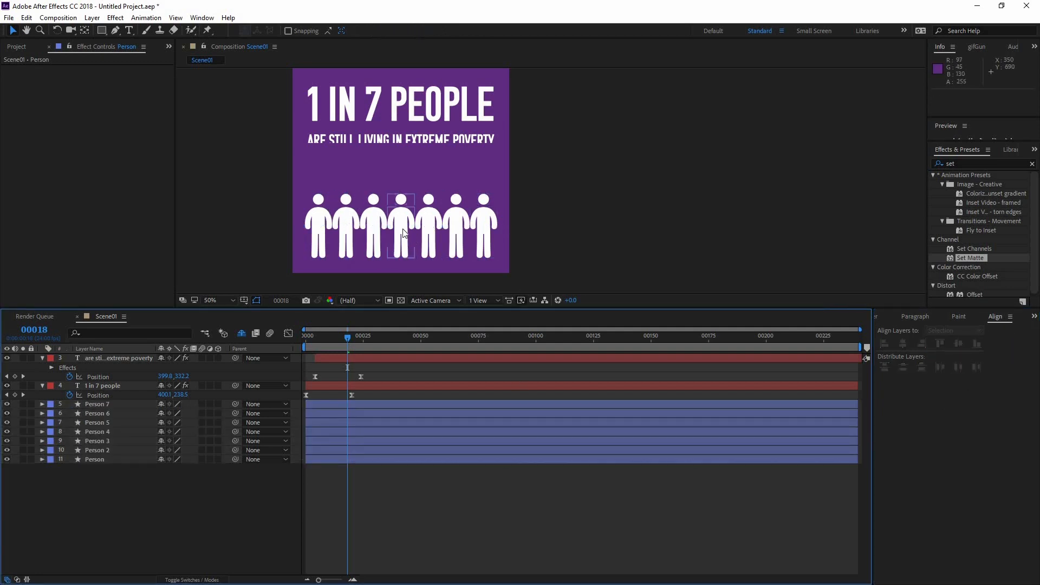
# Move Person 7 right to about x 738 and distribute the seven person layers evenly across the horizontal again
pyautogui.moveTo(490, 226); pyautogui.dragTo(499, 226)
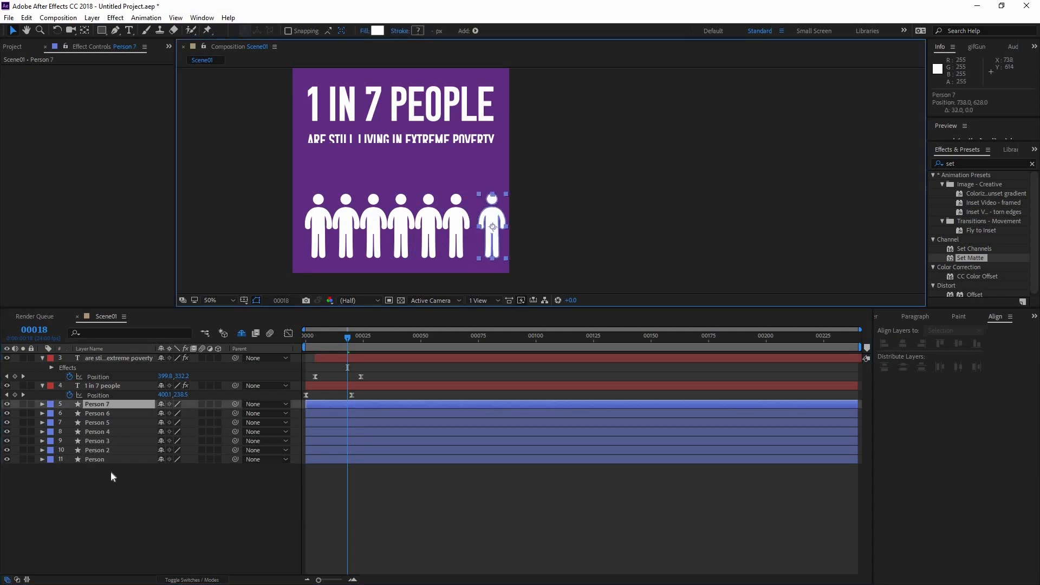
pyautogui.keyDown('shift'); pyautogui.click(130, 459); pyautogui.keyUp('shift')
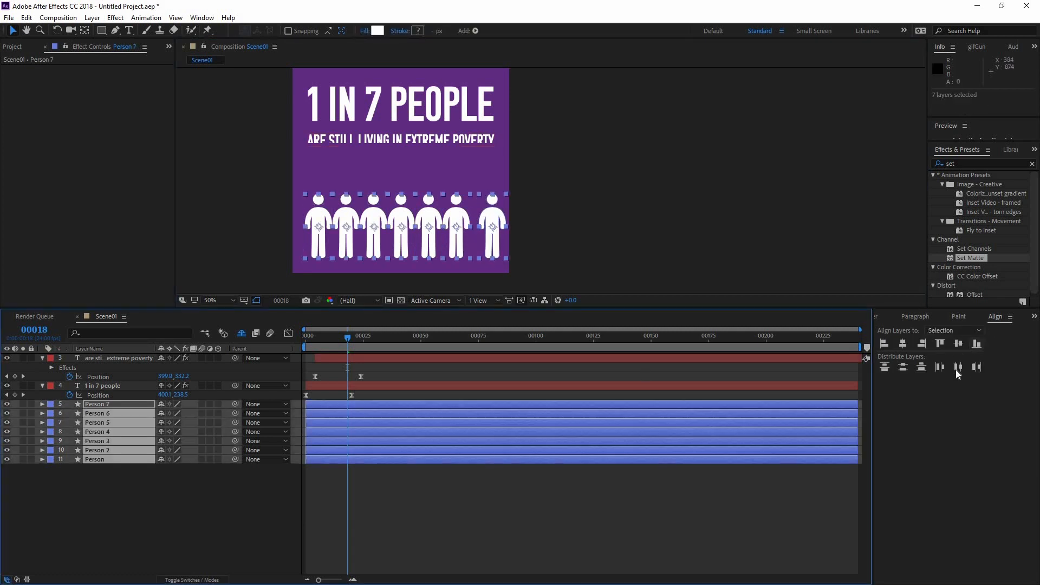
pyautogui.click(958, 368)
pyautogui.click(597, 539)
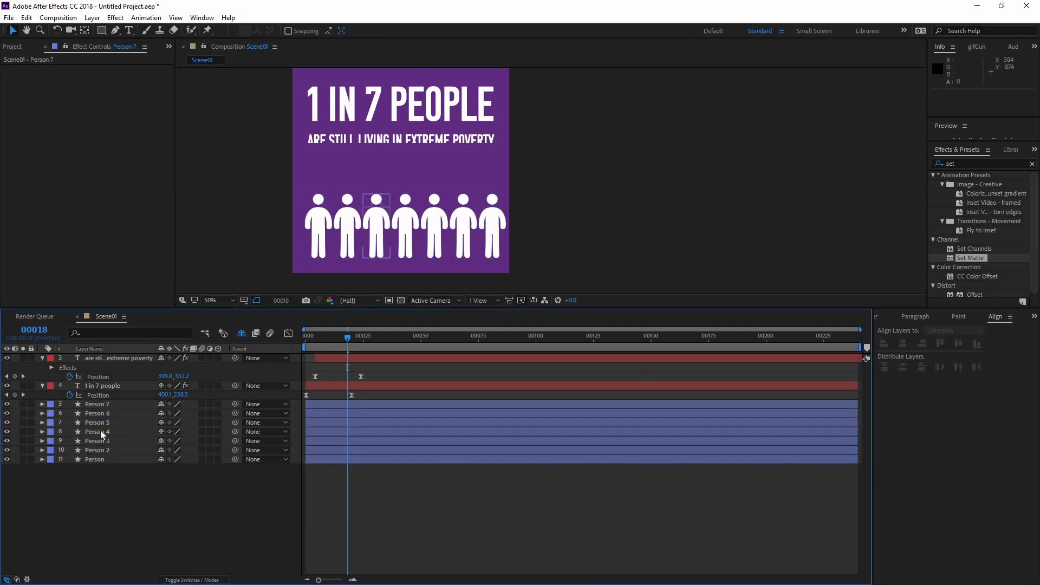
# Shift all seven person layers left together so that Person 7 sits at about x 720, centering the row
pyautogui.click(103, 459)
pyautogui.keyDown('shift'); pyautogui.click(111, 404); pyautogui.keyUp('shift')
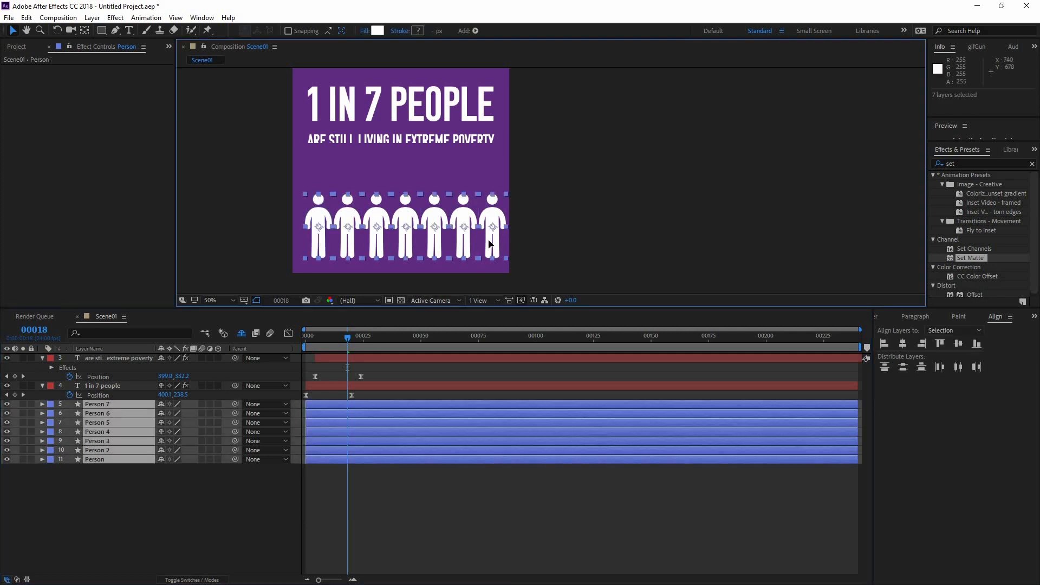
pyautogui.moveTo(490, 244); pyautogui.dragTo(486, 245)
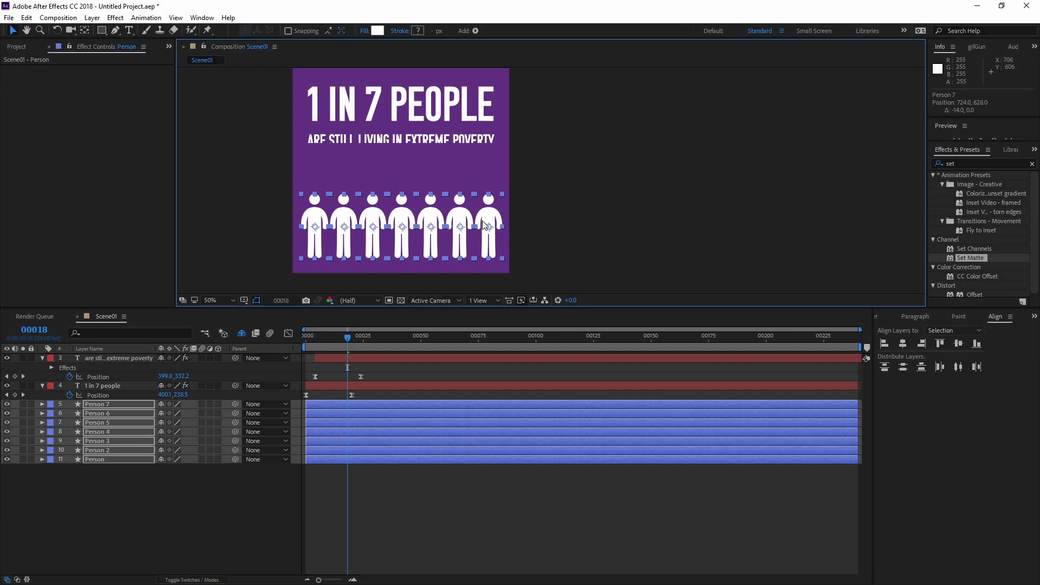
pyautogui.moveTo(483, 224); pyautogui.dragTo(481, 223)
pyautogui.click(469, 532)
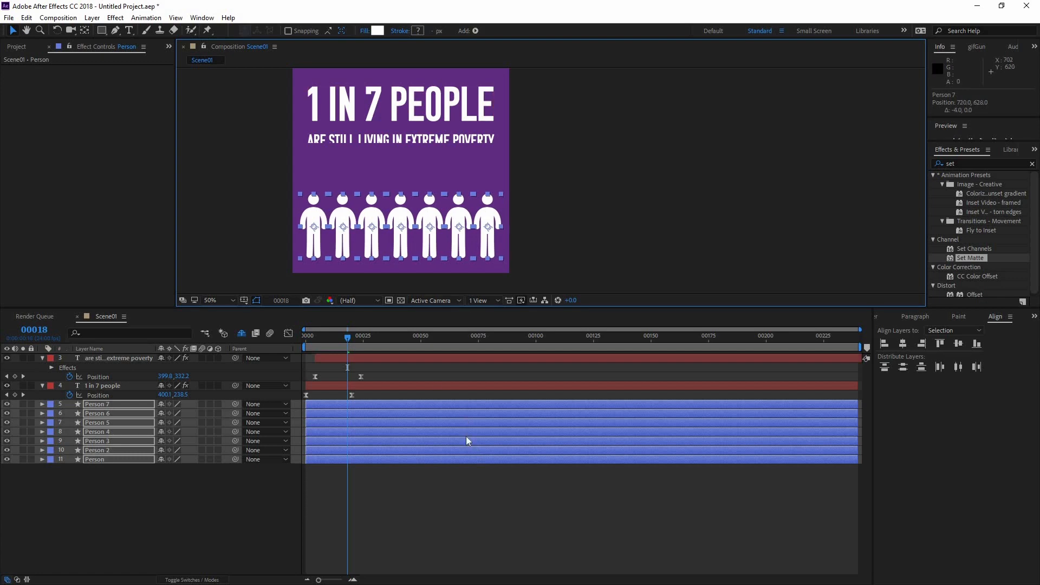
# At frame 0, move the anchor points of Person and Person 2 straight down to the figures' feet
pyautogui.scroll(-1, 499, 193)
pyautogui.scroll(1, 499, 192)
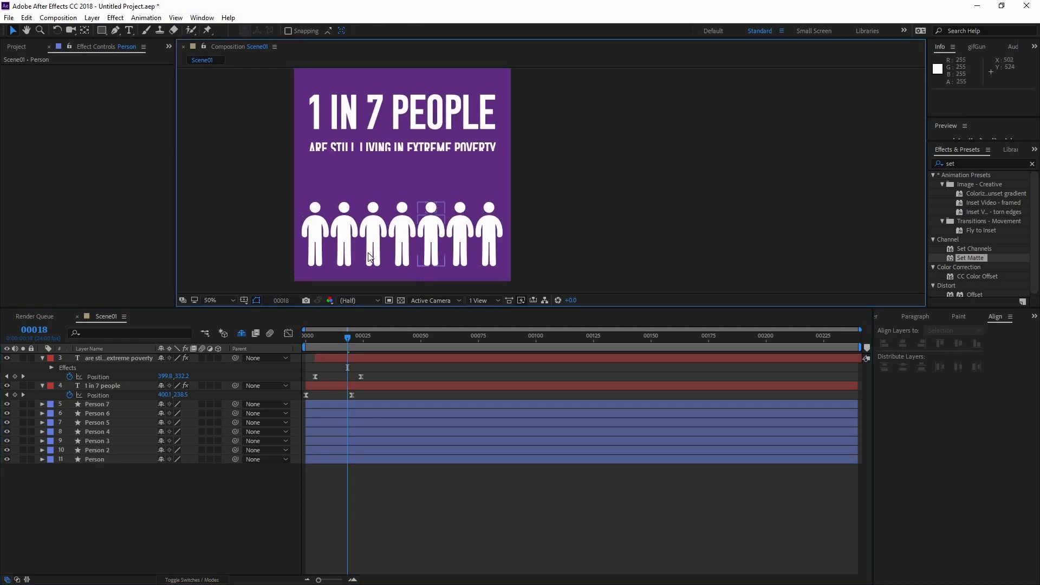
pyautogui.moveTo(310, 335); pyautogui.dragTo(248, 360)
pyautogui.click(115, 460)
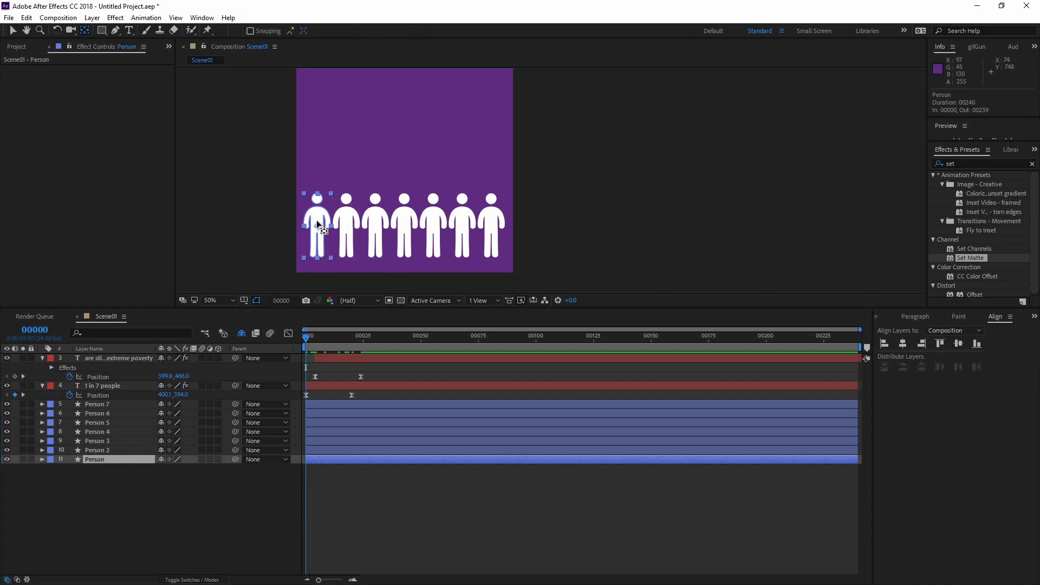
pyautogui.moveTo(321, 249); pyautogui.dragTo(320, 257)
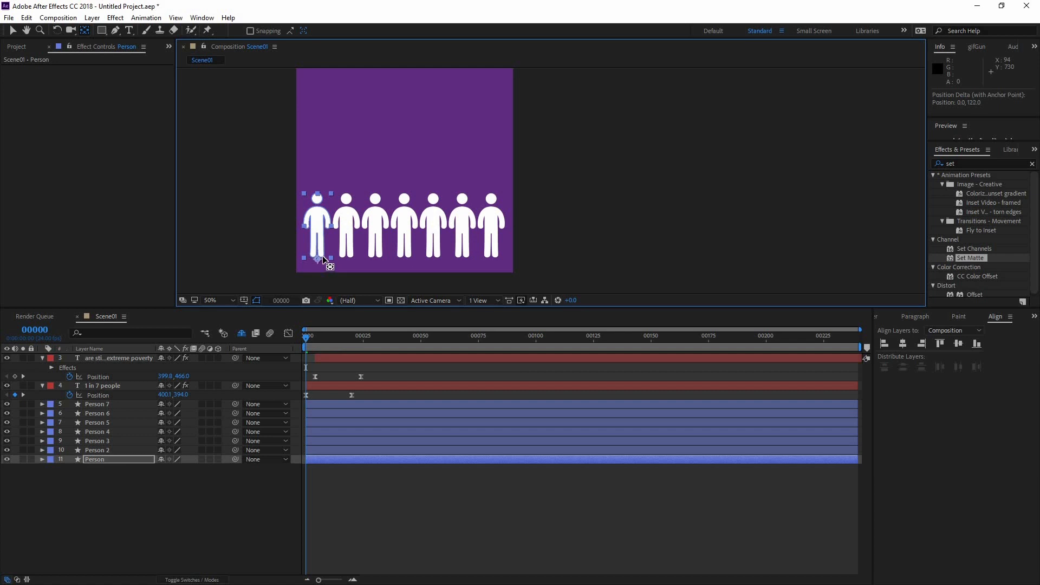
pyautogui.click(122, 448)
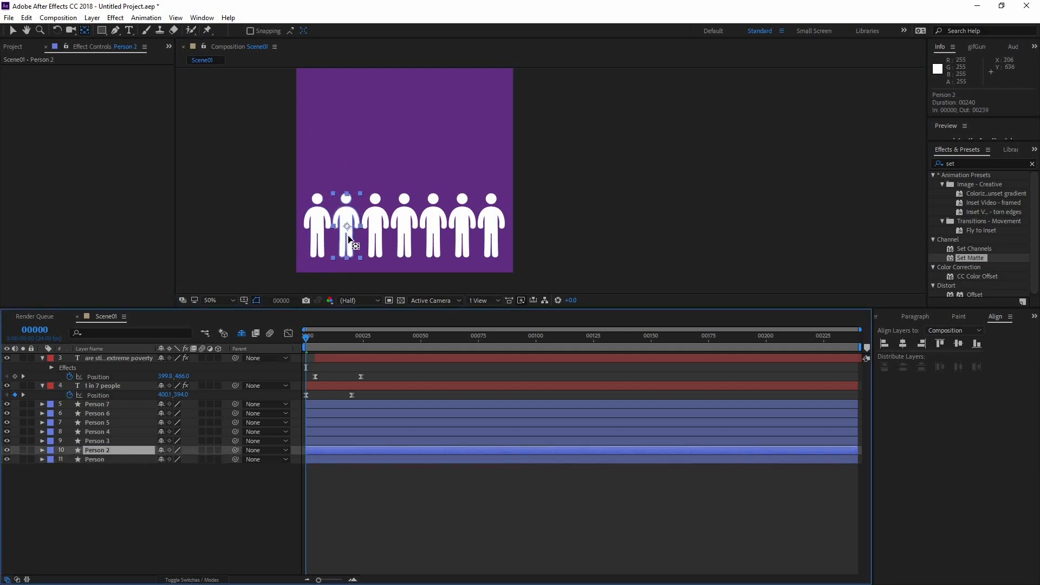
pyautogui.moveTo(346, 227); pyautogui.dragTo(350, 264)
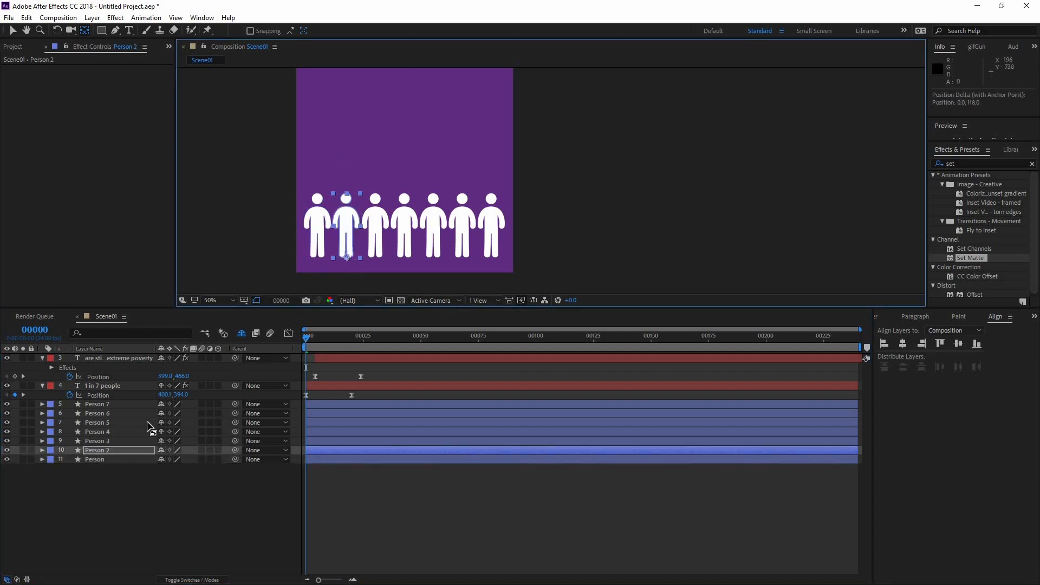
# Move Person 3's anchor point straight down below the figure and Person 4's anchor point straight down to its feet
pyautogui.click(96, 441)
pyautogui.moveTo(375, 226); pyautogui.dragTo(375, 255)
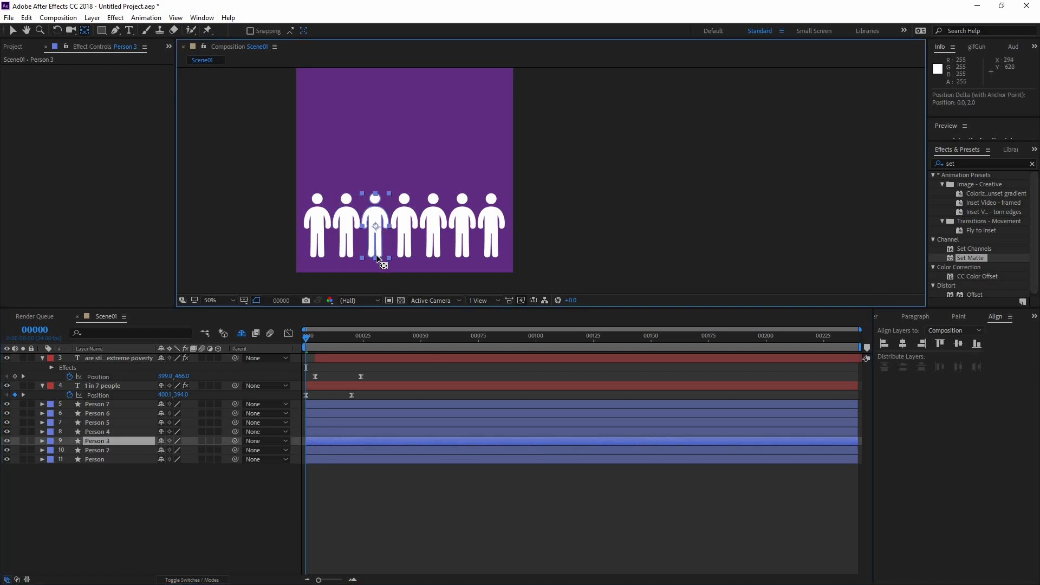
pyautogui.click(122, 431)
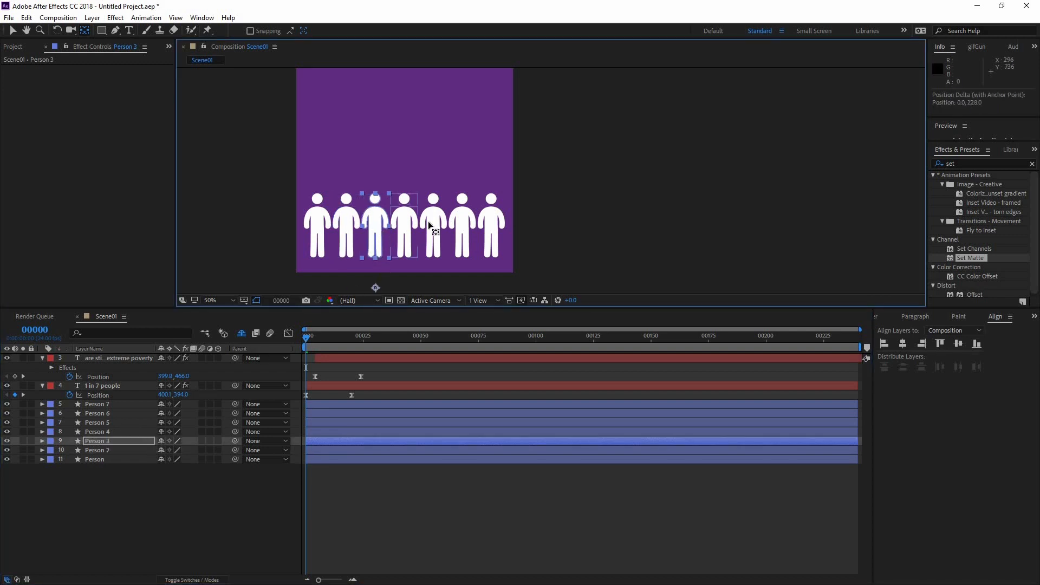
pyautogui.moveTo(404, 226); pyautogui.dragTo(407, 259)
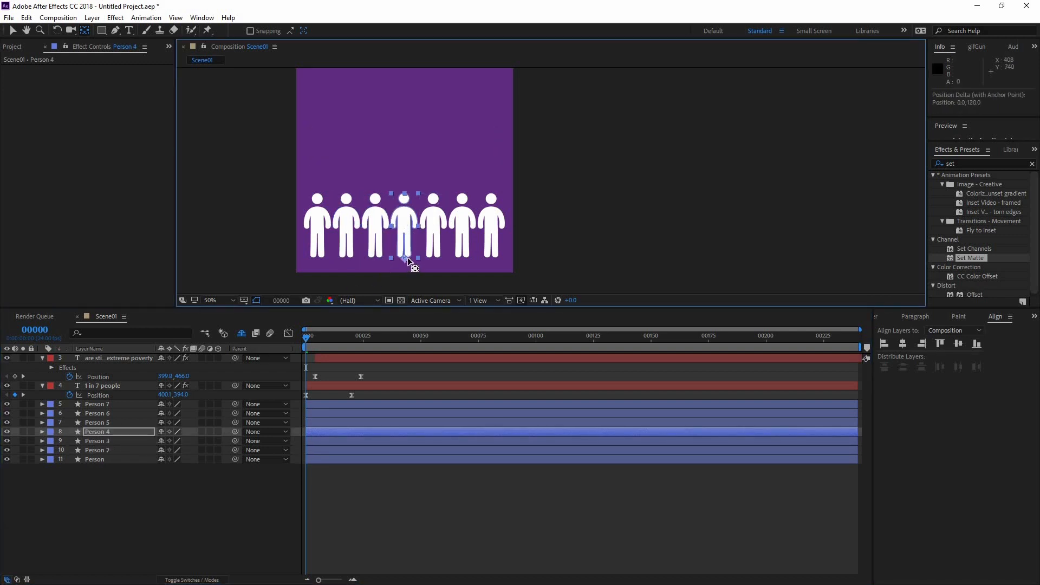
# Move the anchor points of Person 5, Person 6 and Person 7 straight down to the figures' feet
pyautogui.click(106, 422)
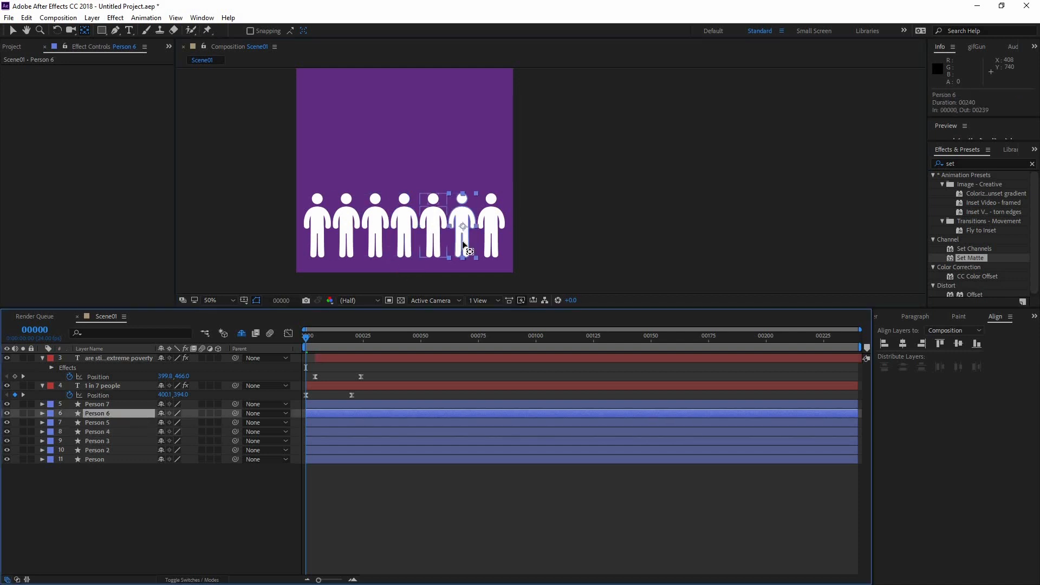
pyautogui.moveTo(440, 259); pyautogui.dragTo(441, 260)
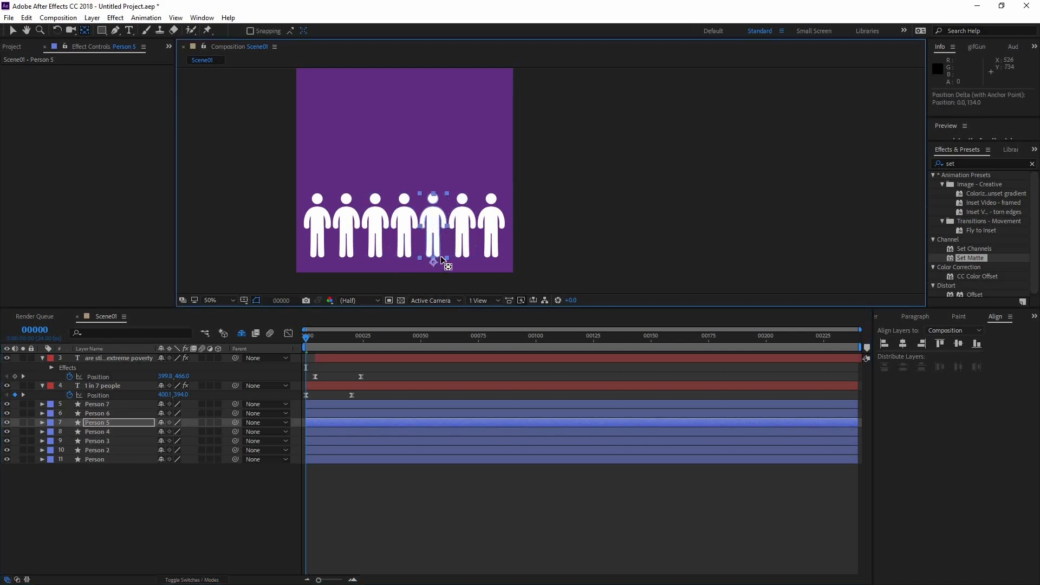
pyautogui.click(464, 228)
pyautogui.moveTo(466, 259); pyautogui.dragTo(491, 267)
pyautogui.click(112, 402)
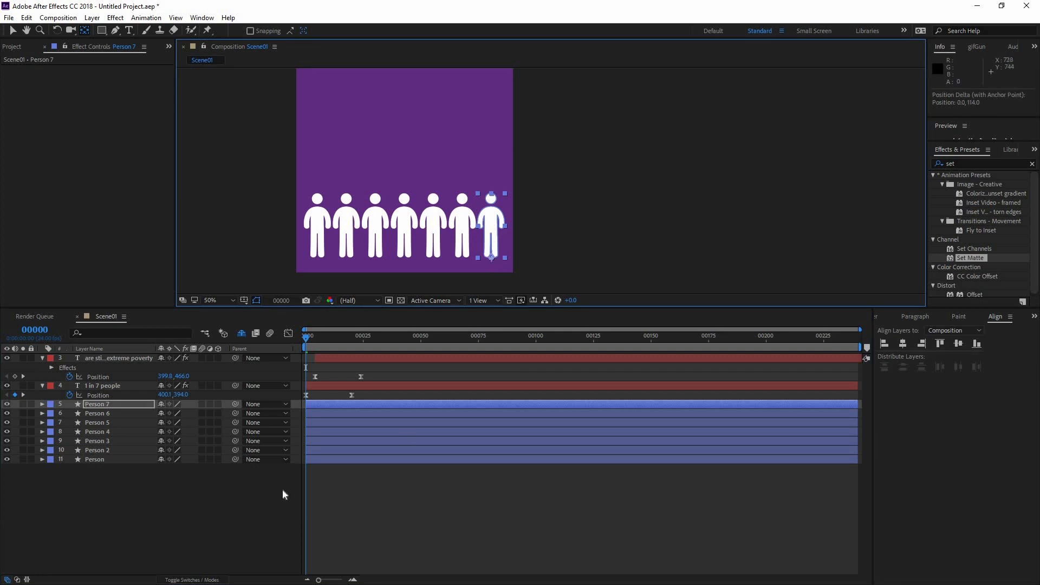
# Animate the Person layer's scale, placing 100% keyframes at frame 16 and frame 28
pyautogui.click(124, 458)
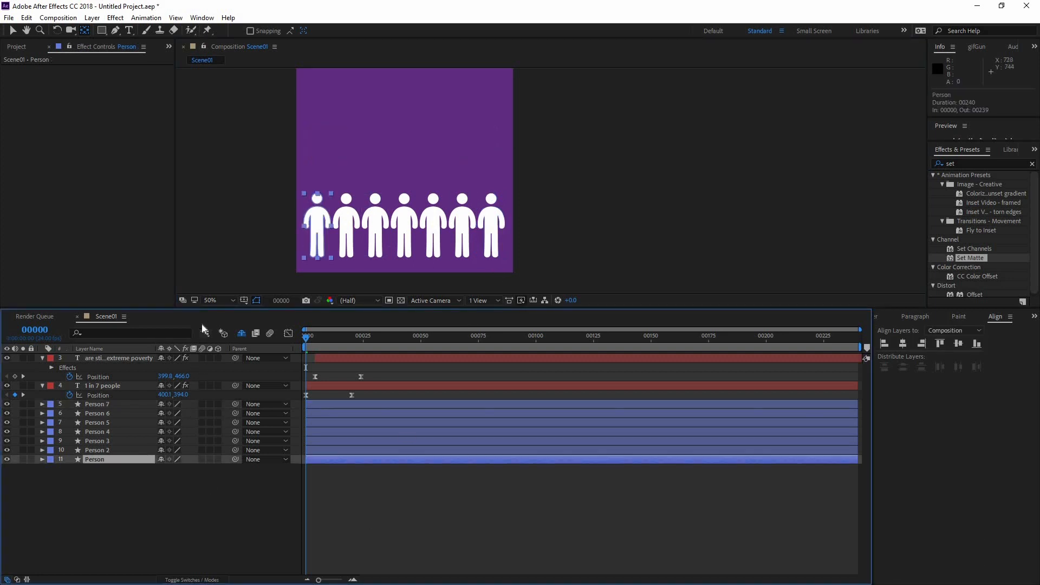
pyautogui.press('s')
pyautogui.click(70, 468)
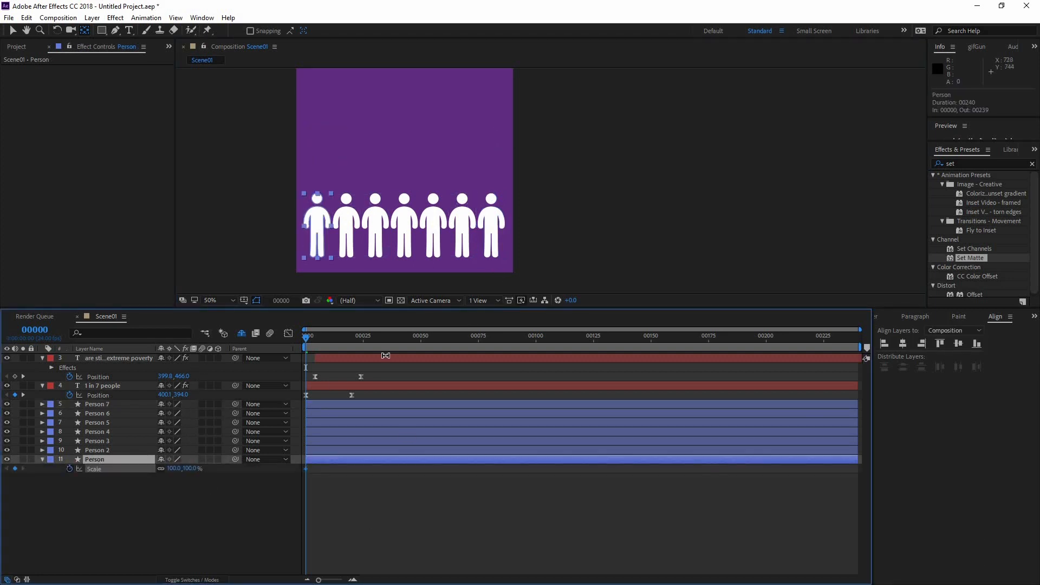
pyautogui.moveTo(312, 336); pyautogui.dragTo(342, 341)
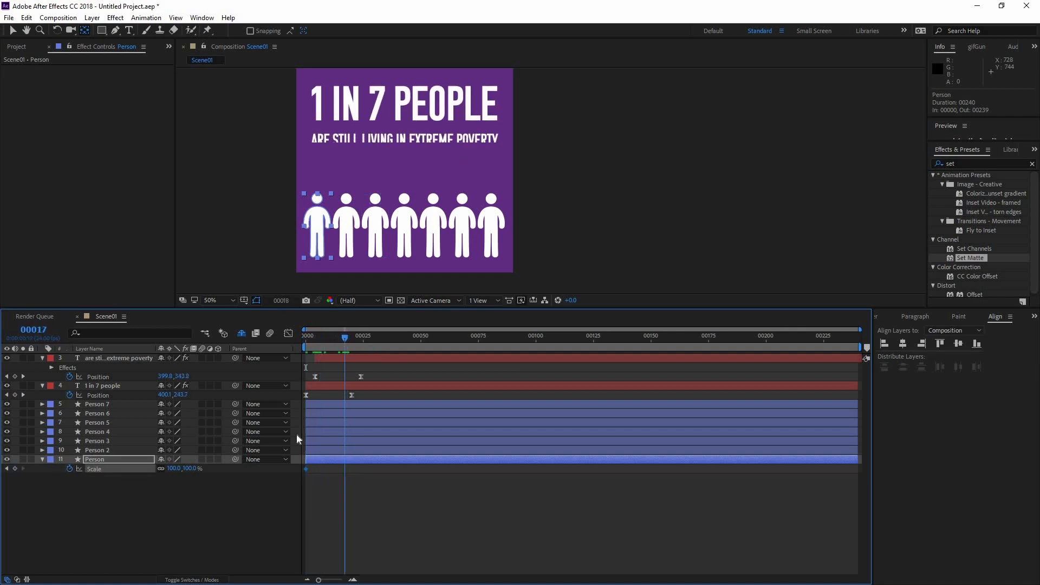
pyautogui.moveTo(305, 469); pyautogui.dragTo(342, 474)
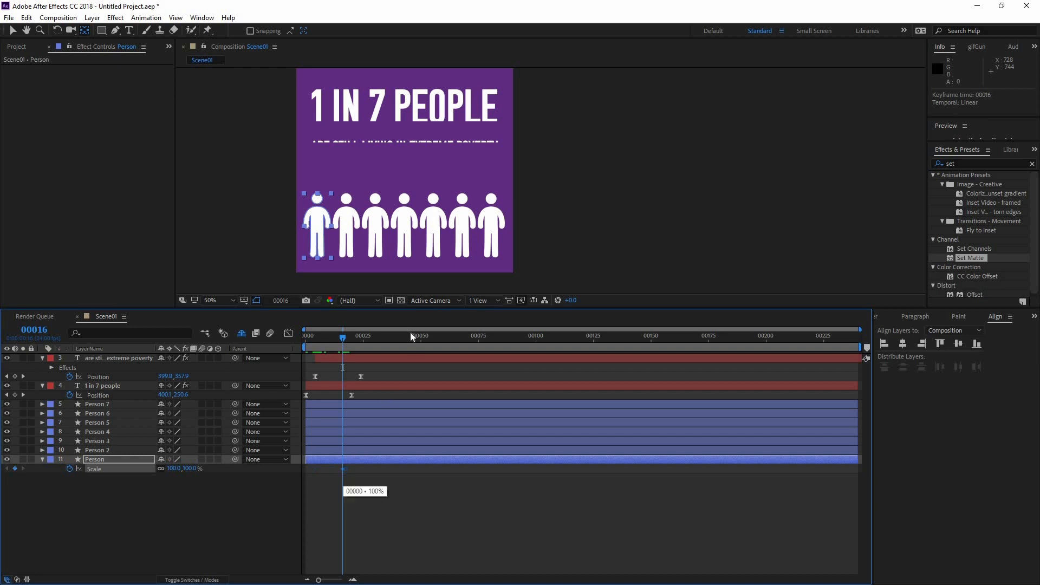
pyautogui.moveTo(369, 341); pyautogui.dragTo(370, 344)
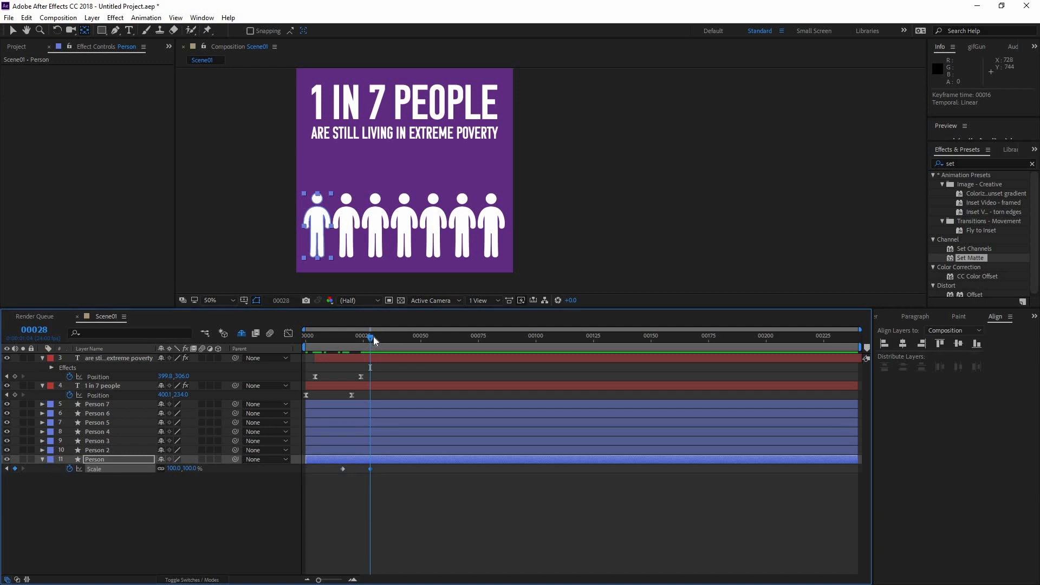
# Set the Person layer's scale to 0% at frame 16 and check how the figure grows up to frame 28
pyautogui.moveTo(372, 337); pyautogui.dragTo(291, 343)
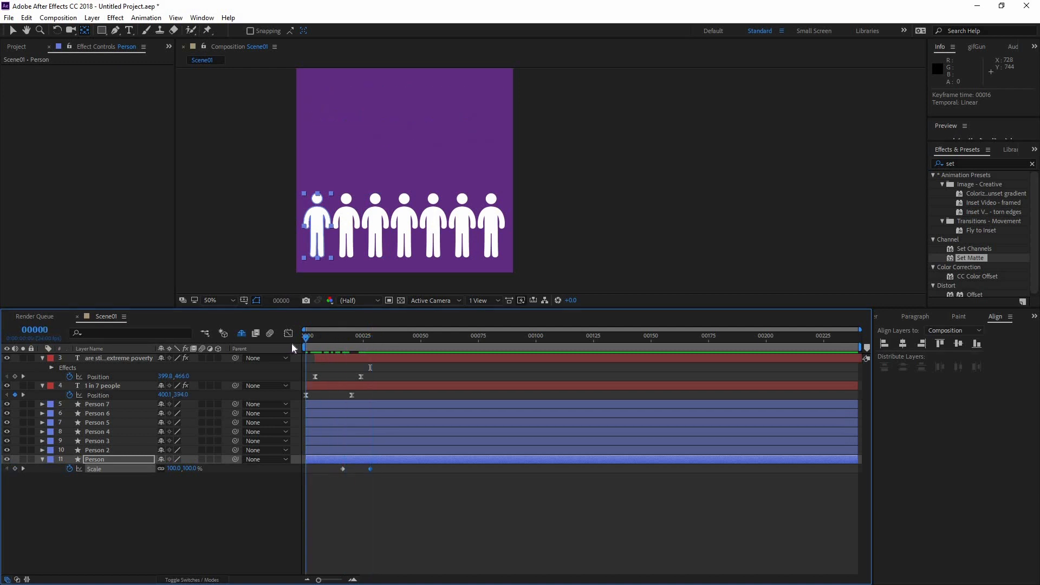
pyautogui.moveTo(354, 344)
pyautogui.mouseDown()
pyautogui.moveTo(376, 345)
pyautogui.moveTo(342, 350)
pyautogui.mouseUp()
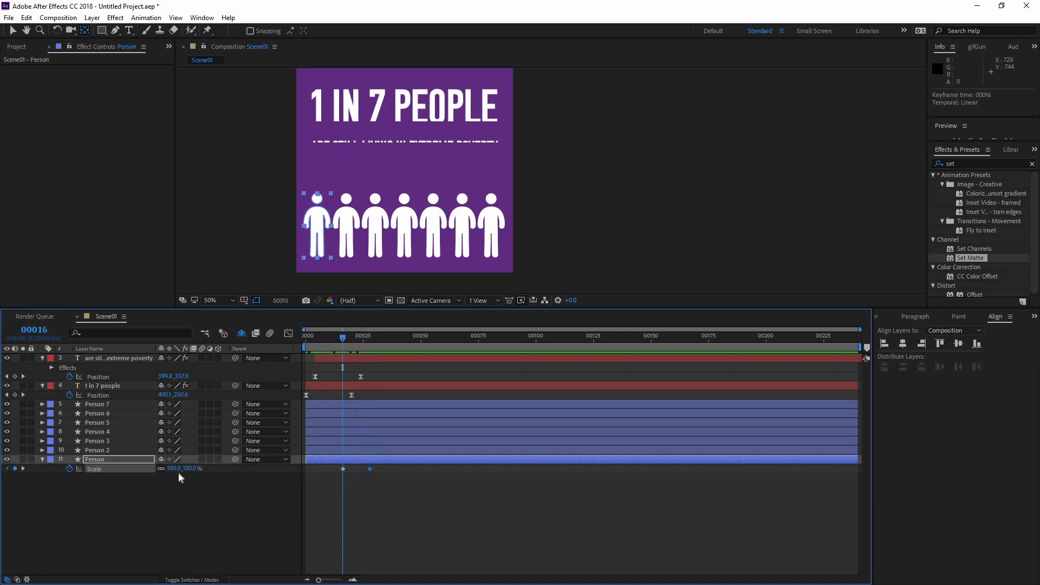
pyautogui.click(181, 469)
pyautogui.write('0')
pyautogui.press('Return')
pyautogui.moveTo(345, 340); pyautogui.dragTo(371, 346)
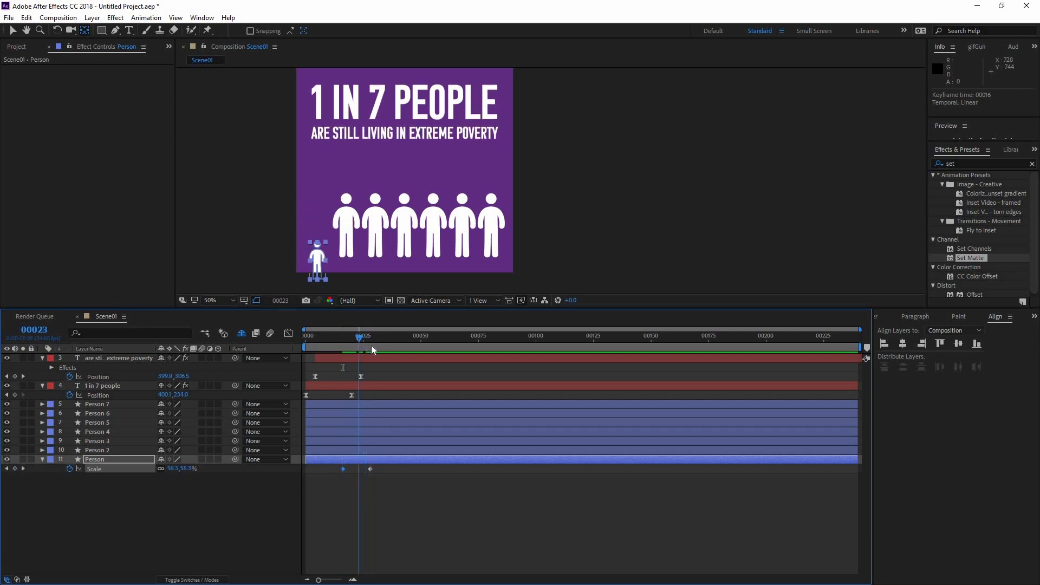
pyautogui.click(154, 489)
pyautogui.click(120, 461)
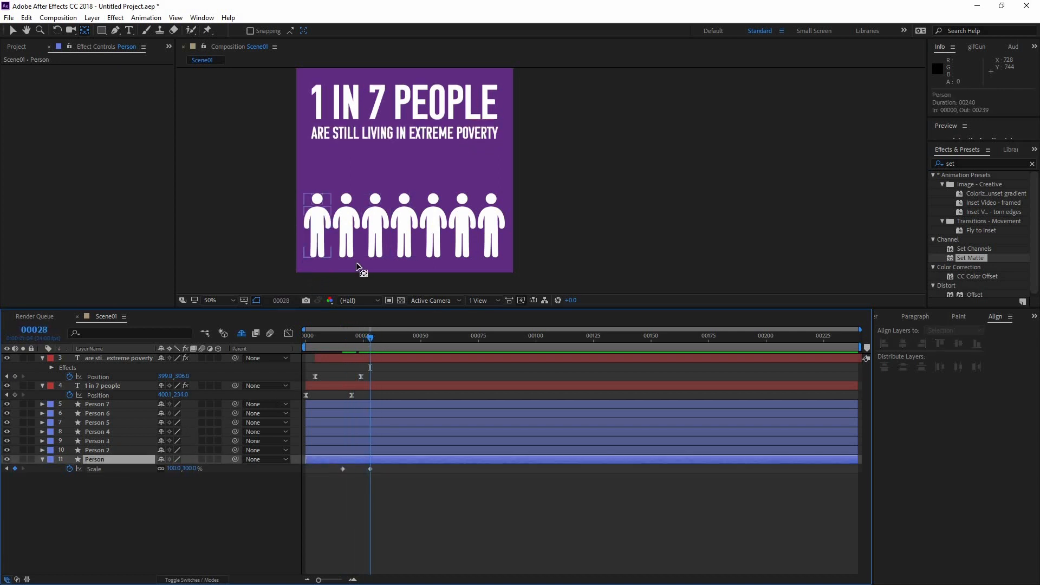
# At frame 25, try moving the Person layer's anchor point straight up to the figure's feet
pyautogui.scroll(1, 263, 223)
pyautogui.press('space')
pyautogui.moveTo(256, 222); pyautogui.dragTo(510, 161)
pyautogui.press('space')
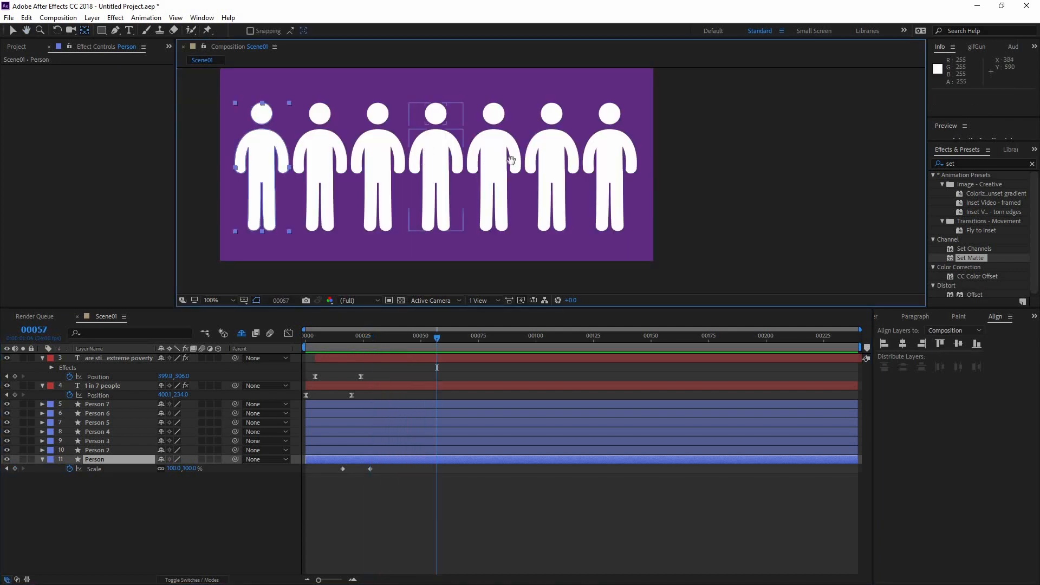
pyautogui.scroll(-1, 487, 186)
pyautogui.moveTo(339, 340); pyautogui.dragTo(363, 340)
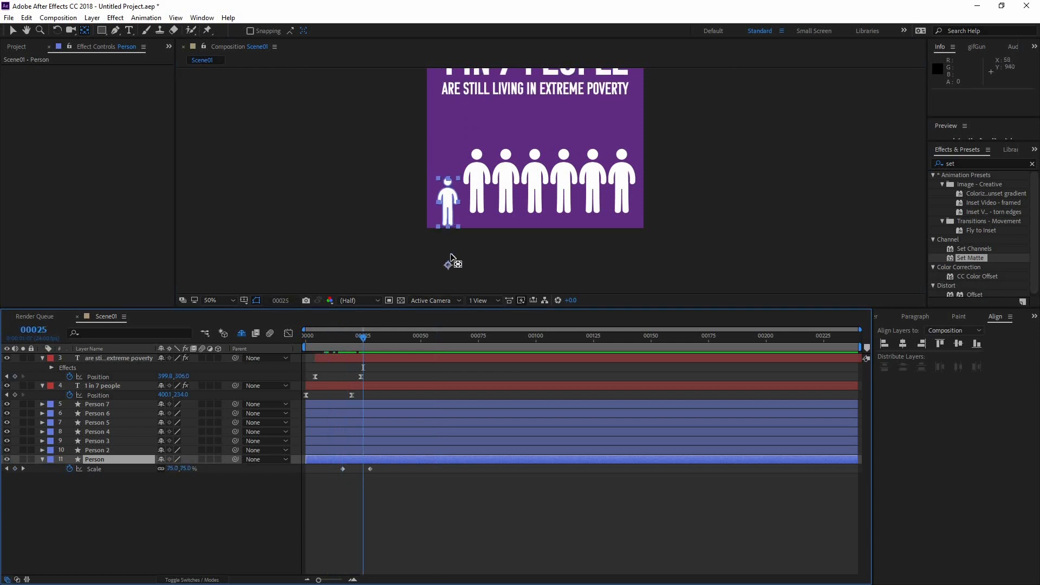
pyautogui.moveTo(452, 259); pyautogui.dragTo(454, 232)
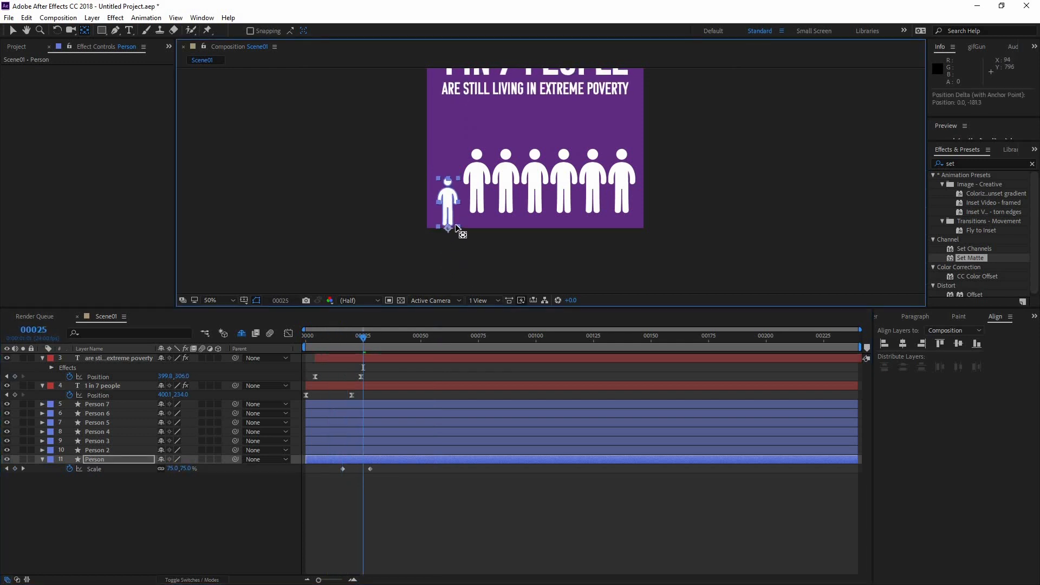
# Preview the Person layer's animation, and undo its anchor point move and the 0% scale value
pyautogui.click(122, 448)
pyautogui.click(127, 460)
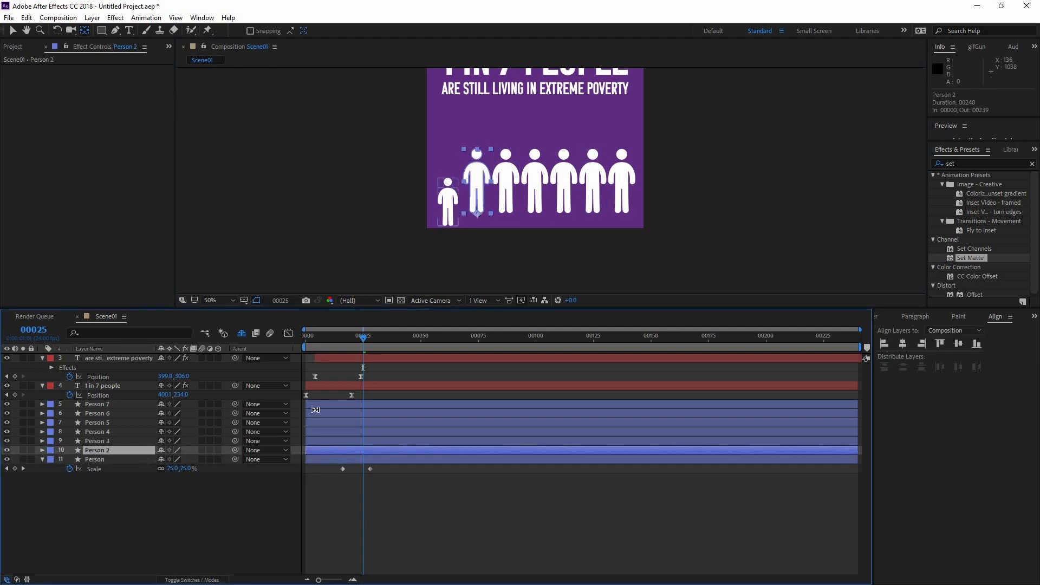
pyautogui.press('space')
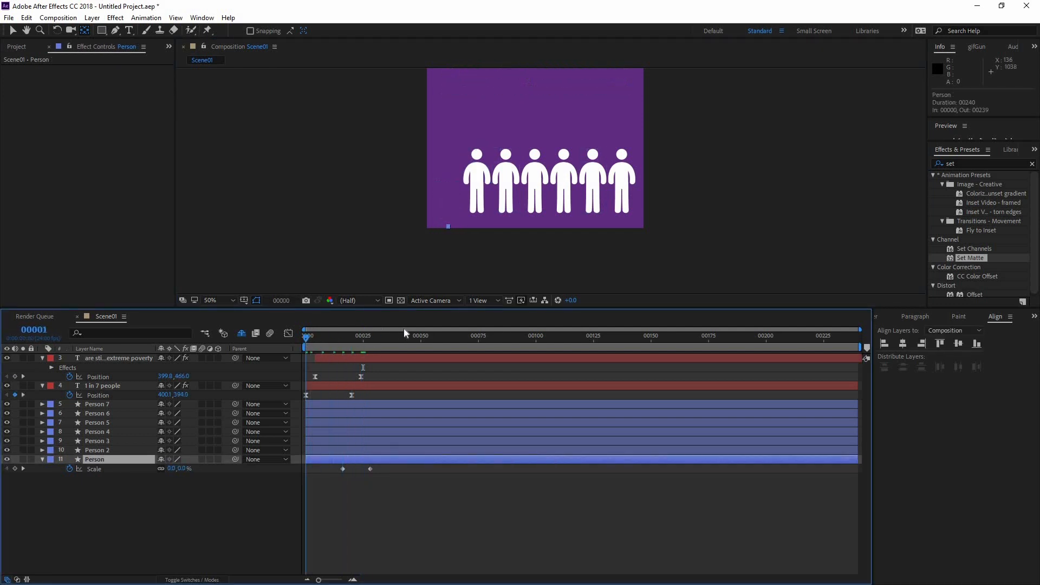
pyautogui.press('space')
pyautogui.hotkey('ctrl', 'z')
pyautogui.hotkey('ctrl', 'z')
pyautogui.hotkey('ctrl', 'z')
pyautogui.hotkey('ctrl', 'z')
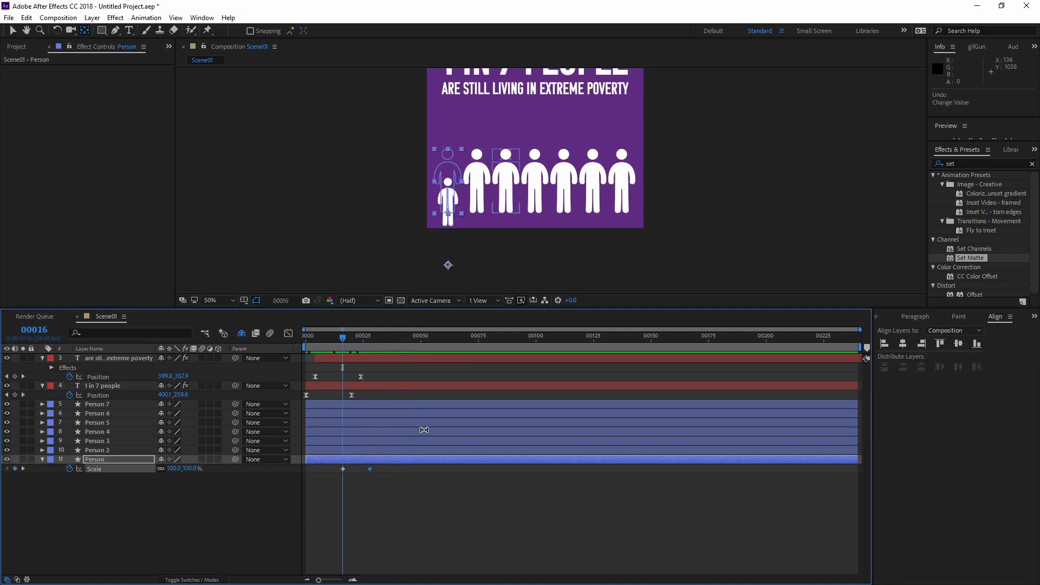
# At frame 16, move the Person layer's anchor point straight up to the bottom of the figure's feet
pyautogui.scroll(1, 431, 256)
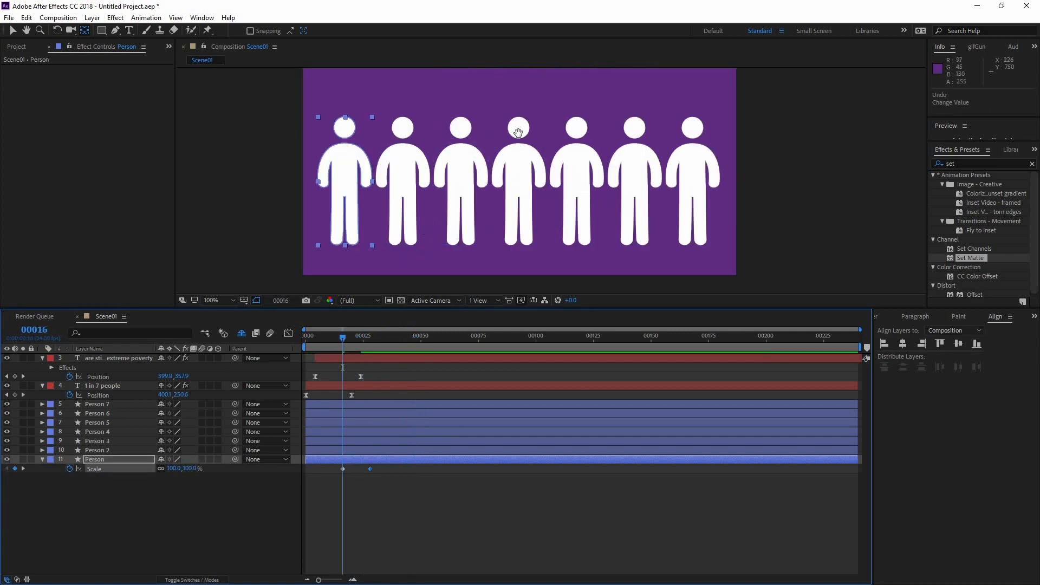
pyautogui.moveTo(374, 288); pyautogui.dragTo(470, 213)
pyautogui.moveTo(445, 247); pyautogui.dragTo(461, 143)
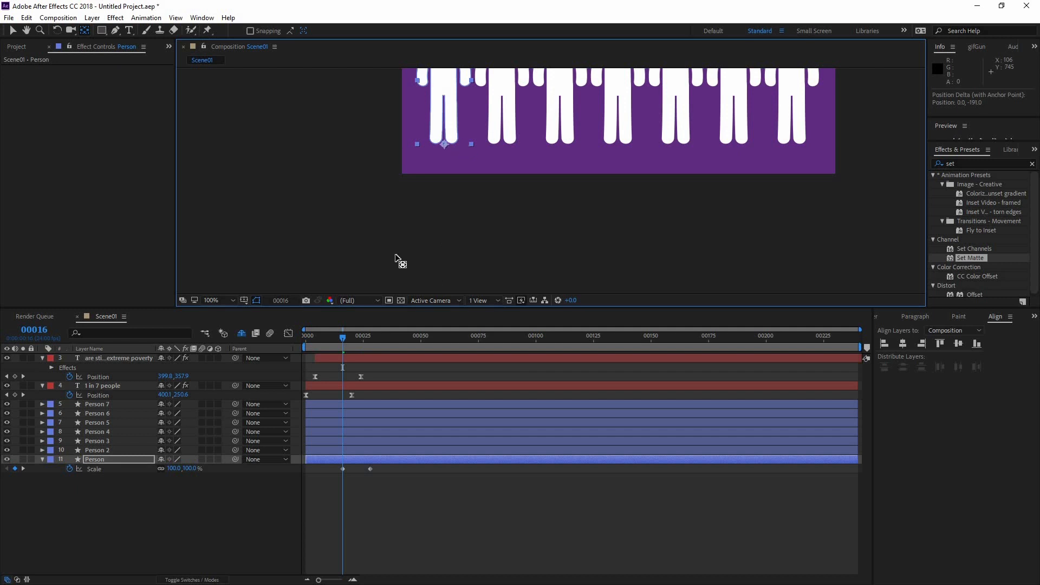
# Set the Person layer's scale to 0% at frame 16 and preview the animation
pyautogui.click(184, 468)
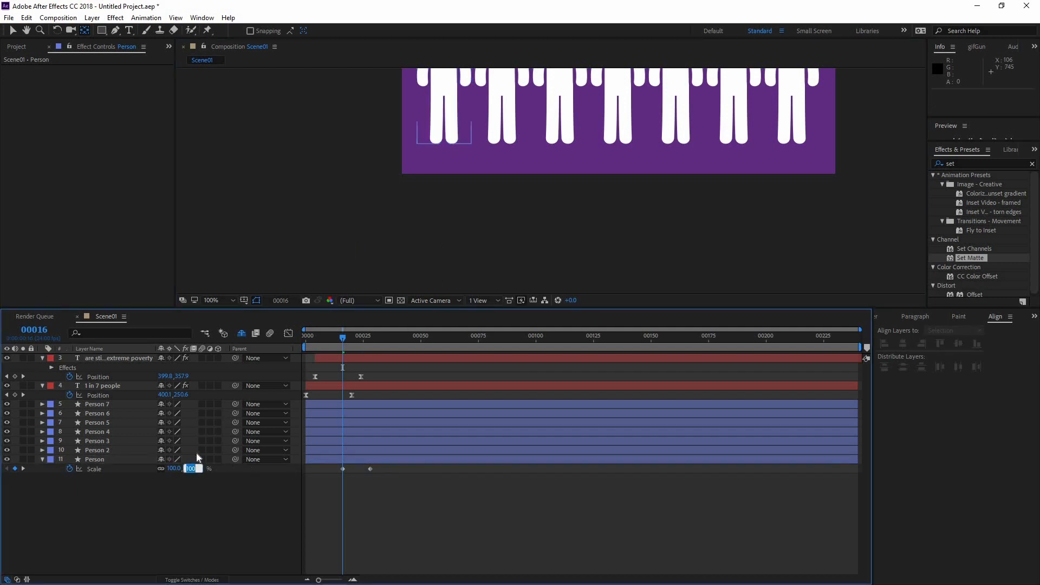
pyautogui.write('0')
pyautogui.click(469, 499)
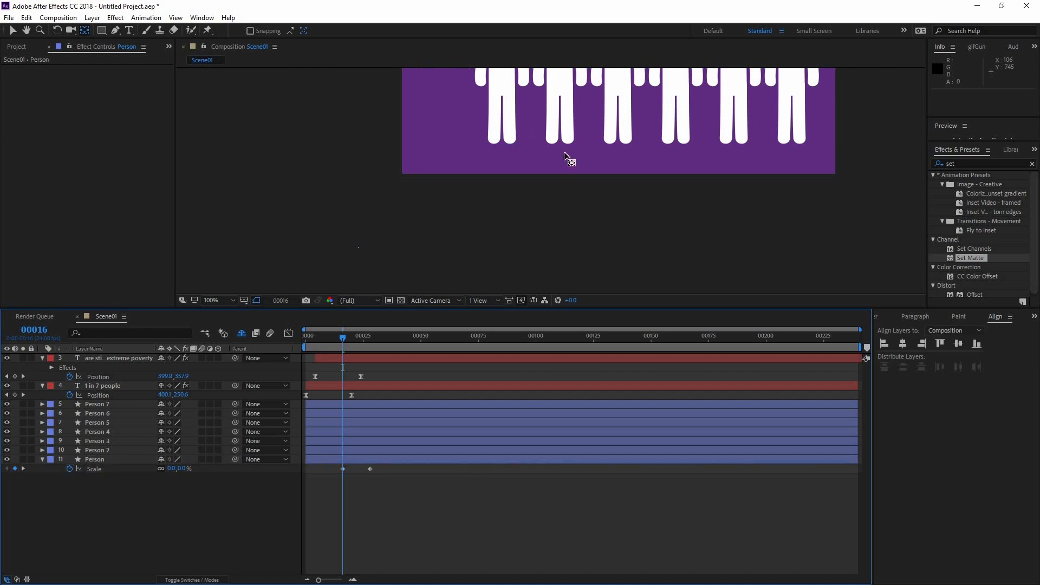
pyautogui.scroll(-1, 550, 176)
pyautogui.press('space')
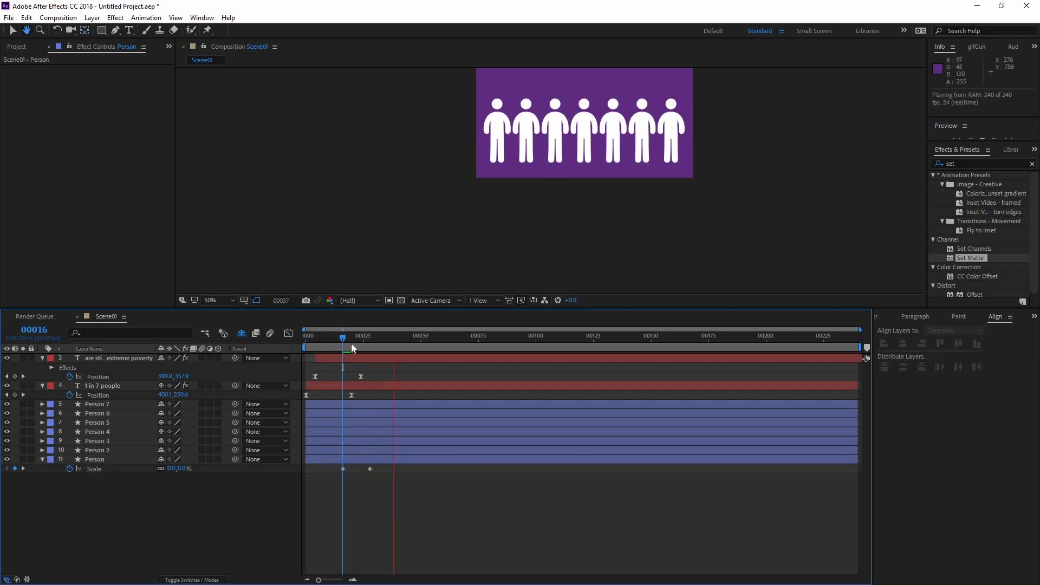
# At frame 40, move the Person layer's anchor point to the figure's feet and preview the animation from the start
pyautogui.moveTo(351, 347); pyautogui.dragTo(397, 343)
pyautogui.click(101, 458)
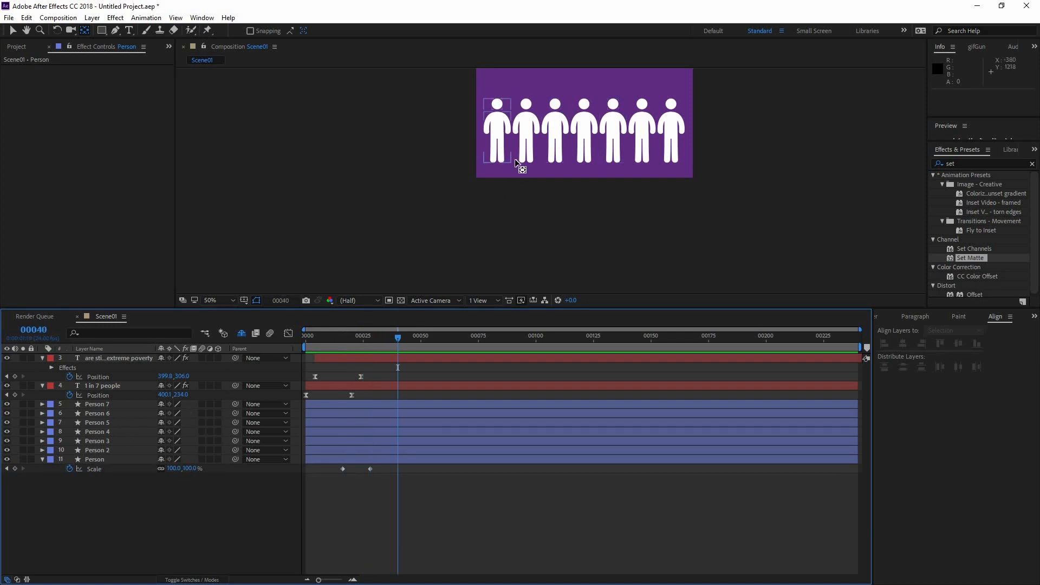
pyautogui.moveTo(478, 167); pyautogui.dragTo(424, 209)
pyautogui.moveTo(401, 255); pyautogui.dragTo(443, 207)
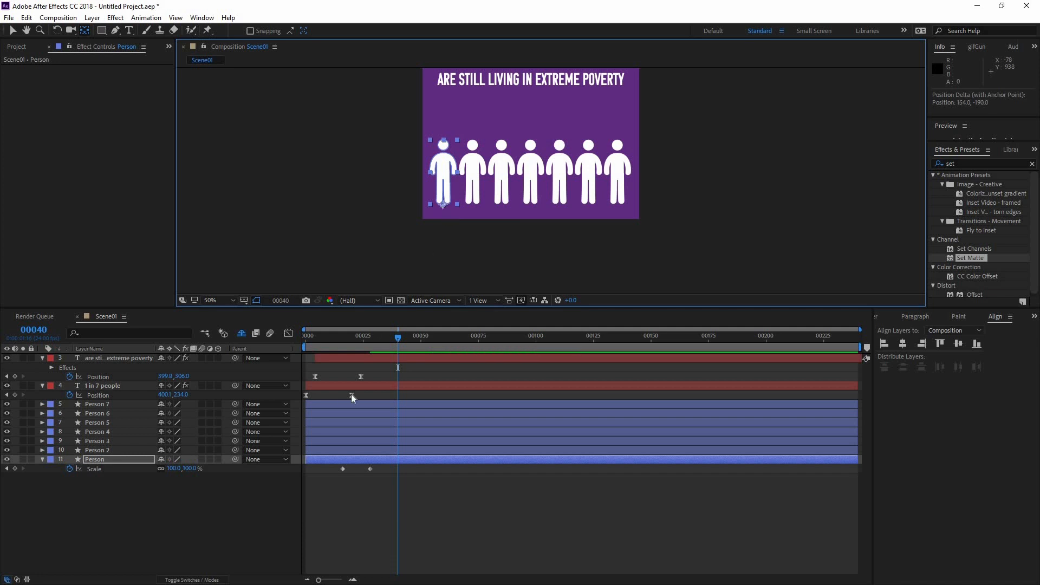
pyautogui.click(276, 347)
pyautogui.press('space')
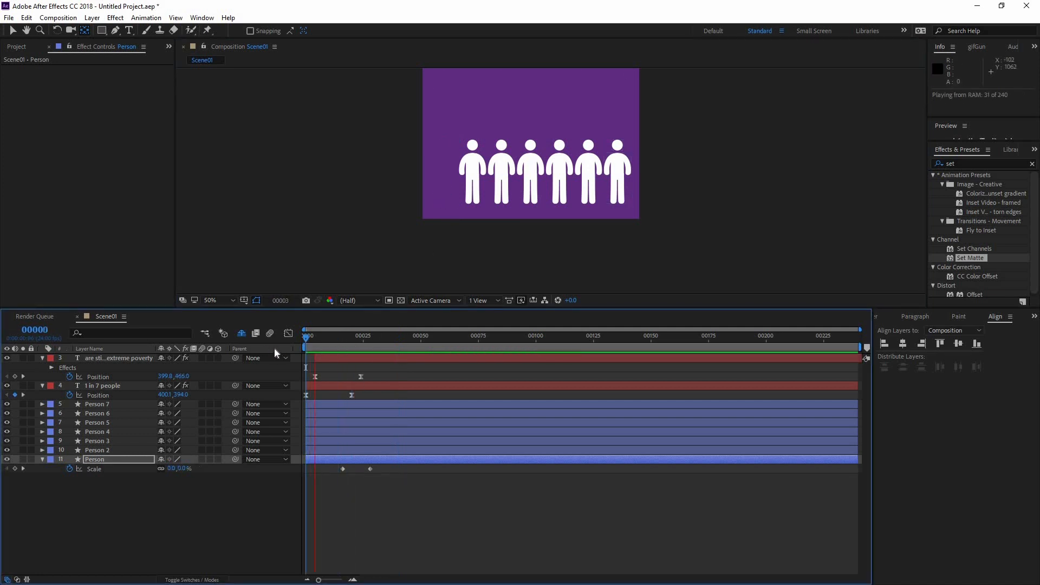
# Set the Person layer's scale to 100% at frame 25 and 105% at frame 28
pyautogui.moveTo(331, 339); pyautogui.dragTo(363, 351)
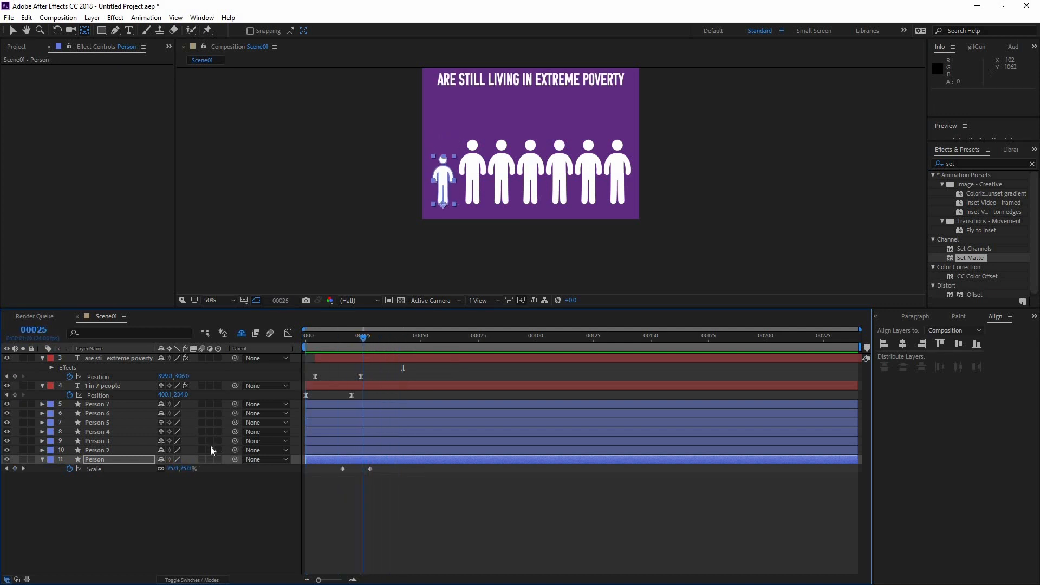
pyautogui.click(172, 468)
pyautogui.write('100')
pyautogui.press('Return')
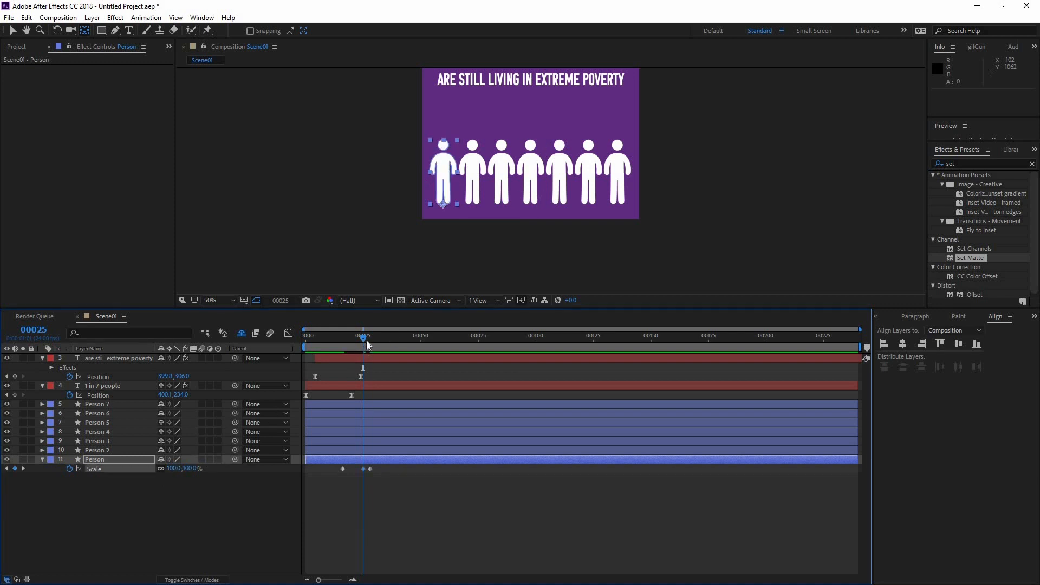
pyautogui.click(370, 337)
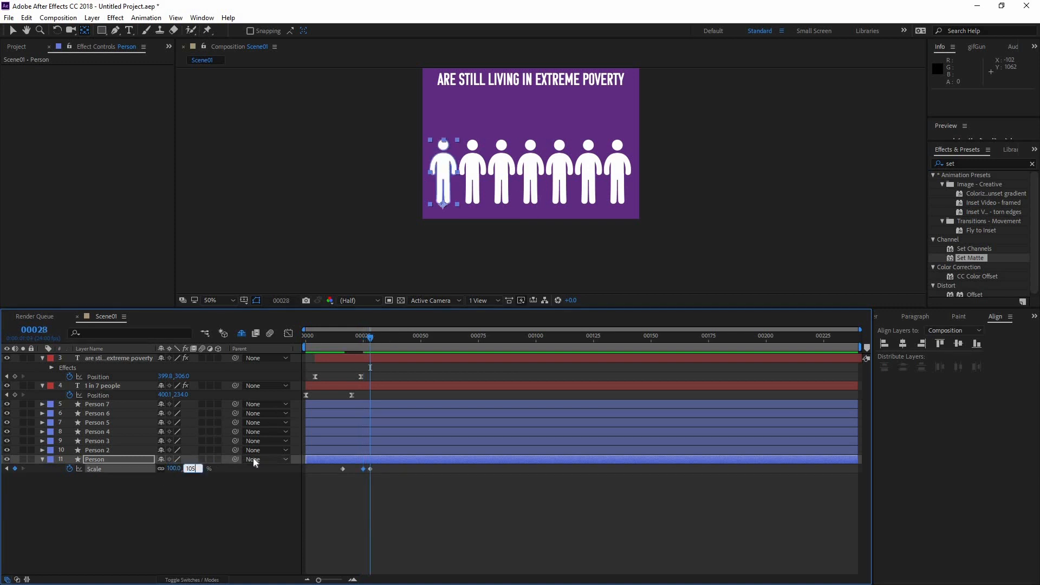
pyautogui.press('Return')
# Set the Person layer's scale to 100% at frame 31 and preview the animation from the start
pyautogui.moveTo(372, 336); pyautogui.dragTo(378, 336)
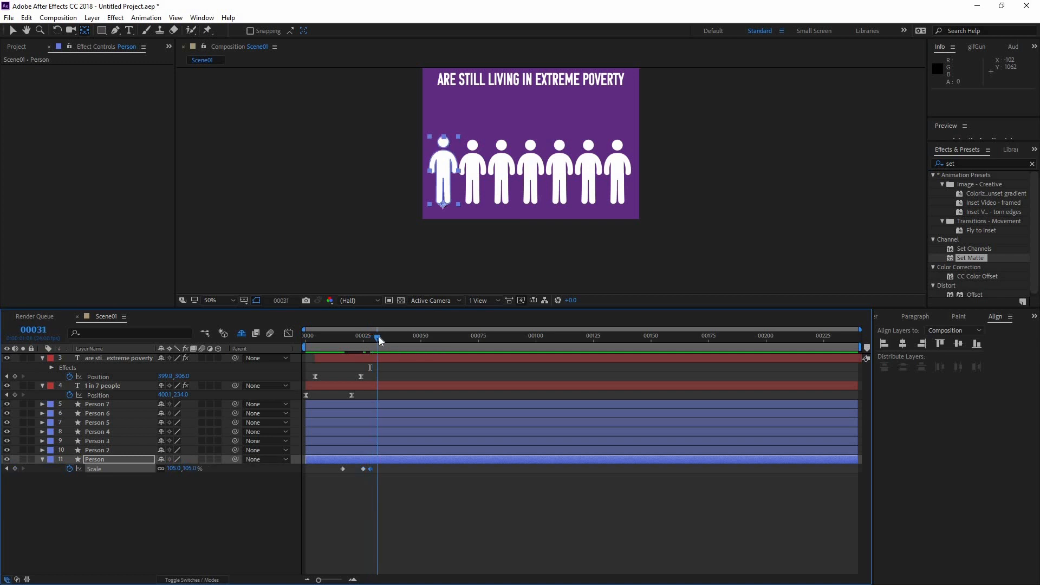
pyautogui.click(192, 467)
pyautogui.write('100')
pyautogui.press('Return')
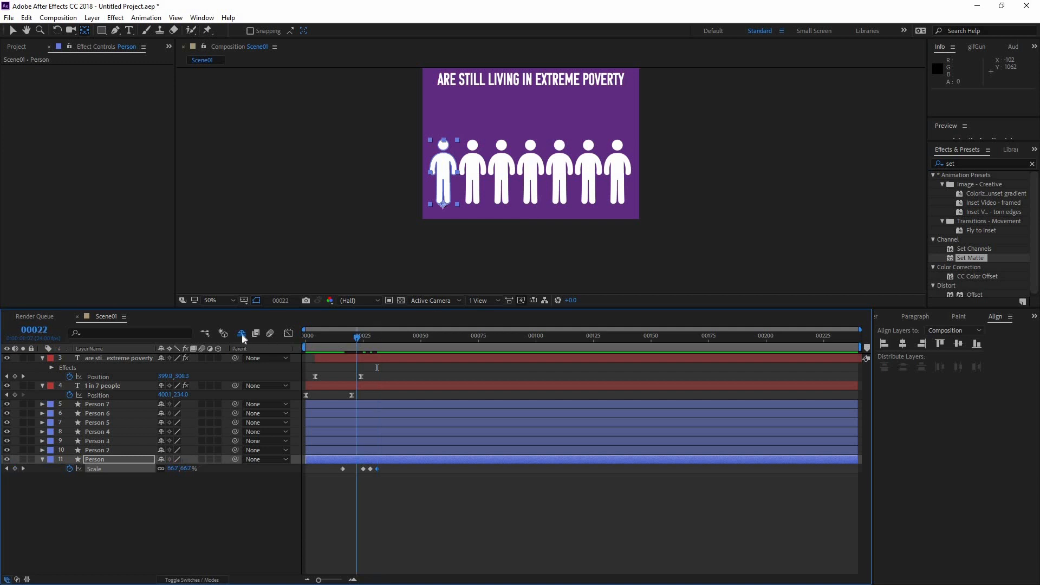
pyautogui.press('space')
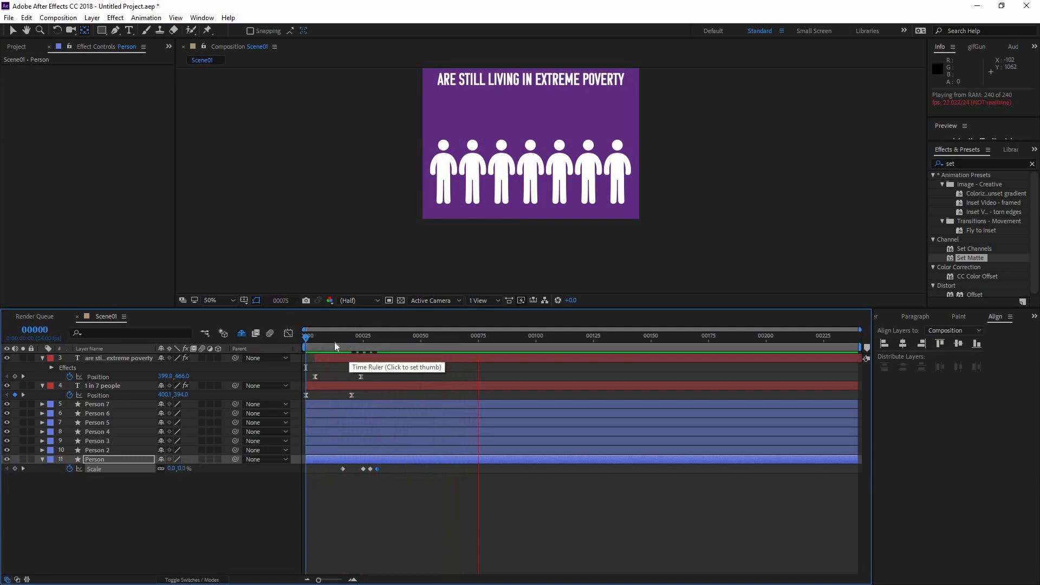
# Apply Easy Ease to all of the Person layer's scale keyframes and preview the animation from the start
pyautogui.click(333, 342)
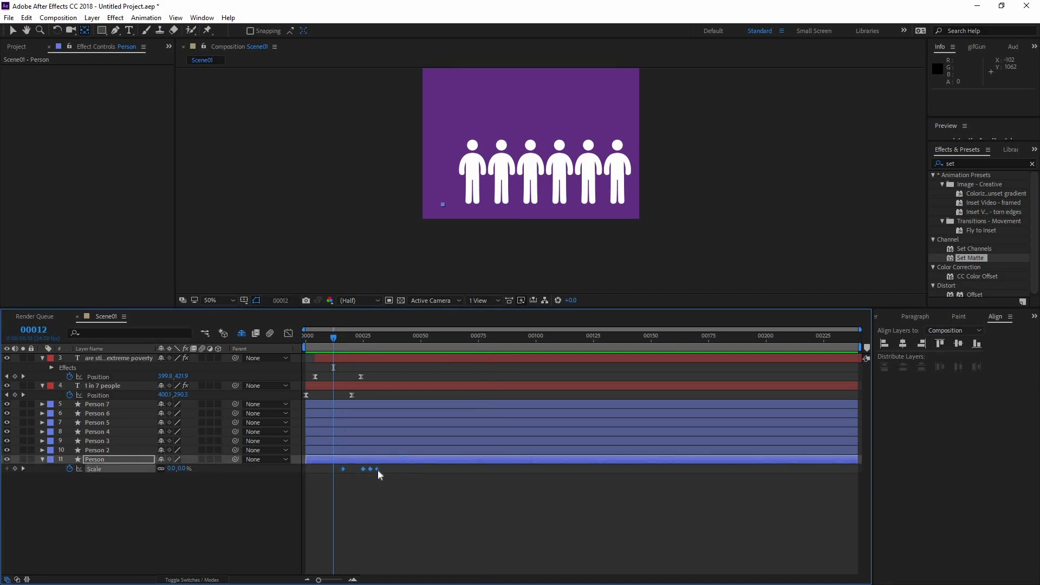
pyautogui.rightClick(344, 469)
pyautogui.moveTo(379, 460)
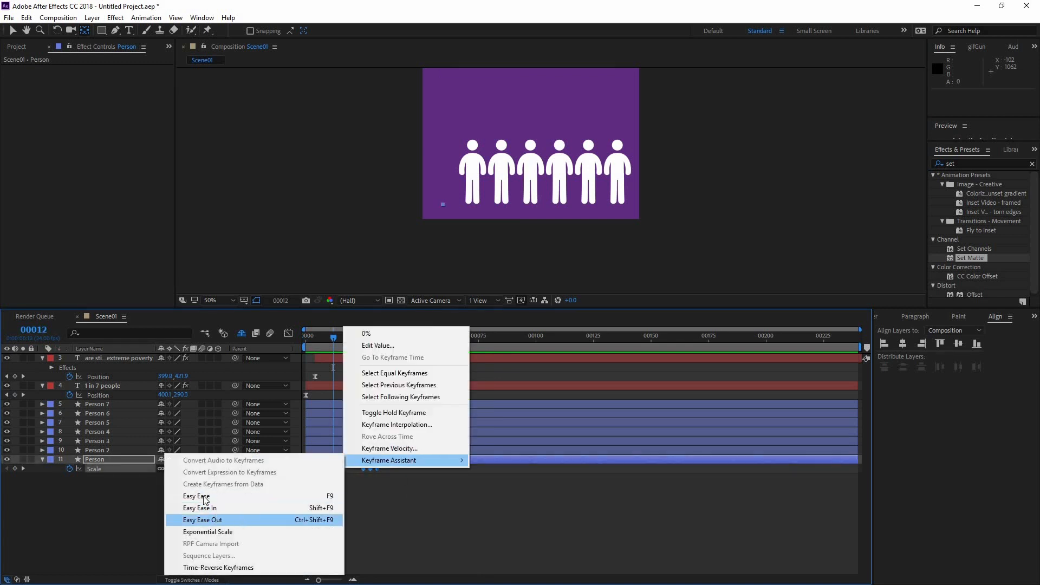
pyautogui.click(241, 522)
pyautogui.click(426, 469)
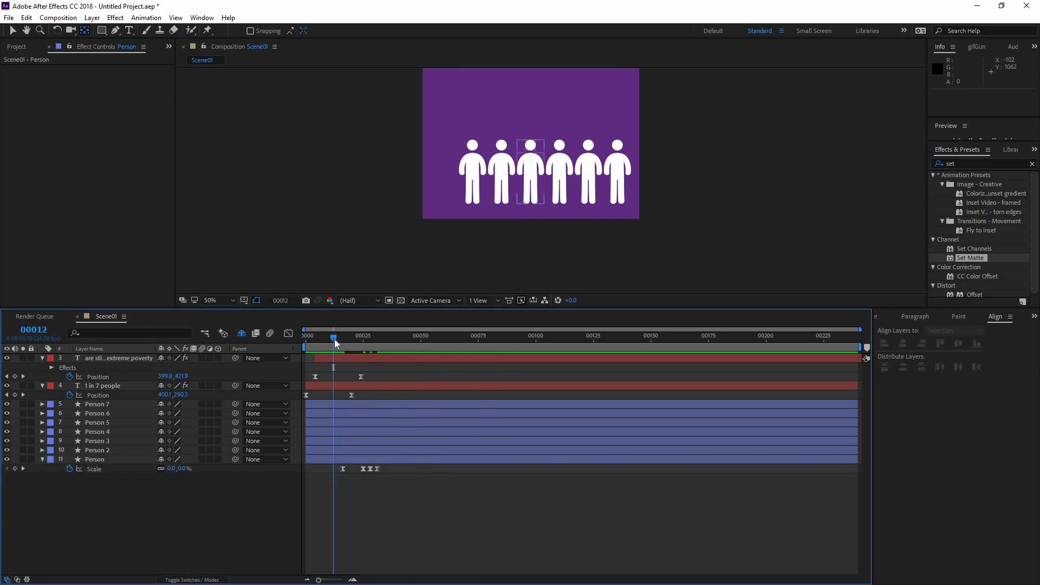
pyautogui.press('space')
pyautogui.click(309, 338)
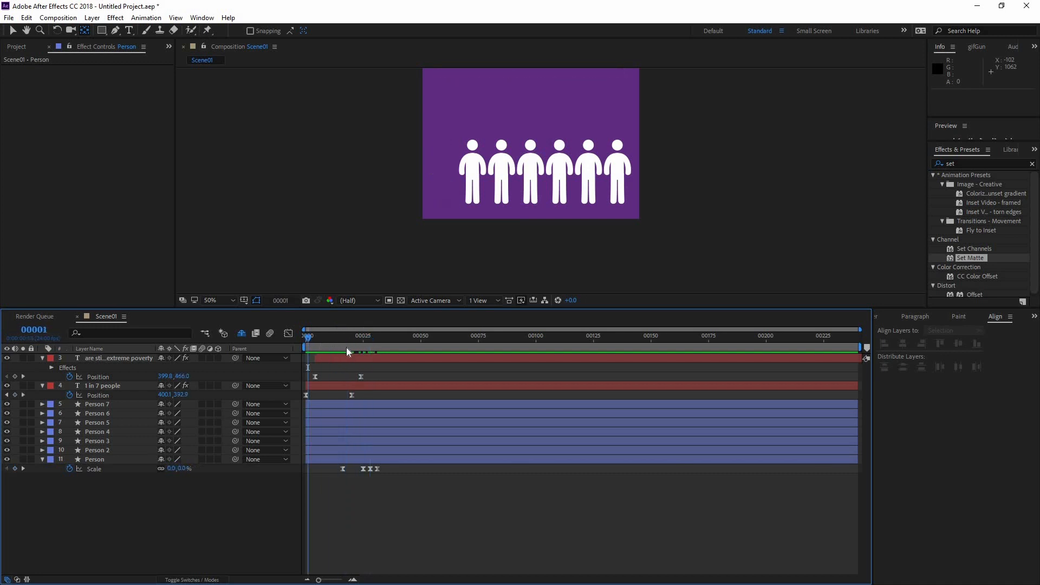
pyautogui.press('space')
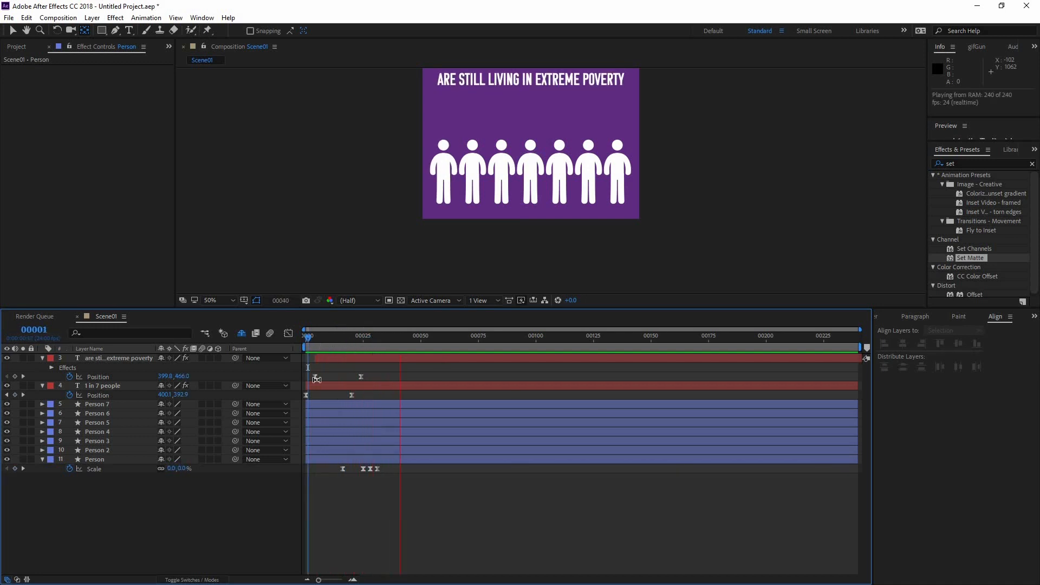
# Show the Person layer's scale speed curve in the Graph Editor and select all its keyframes
pyautogui.hotkey('shift', 'F3')
pyautogui.click(116, 469)
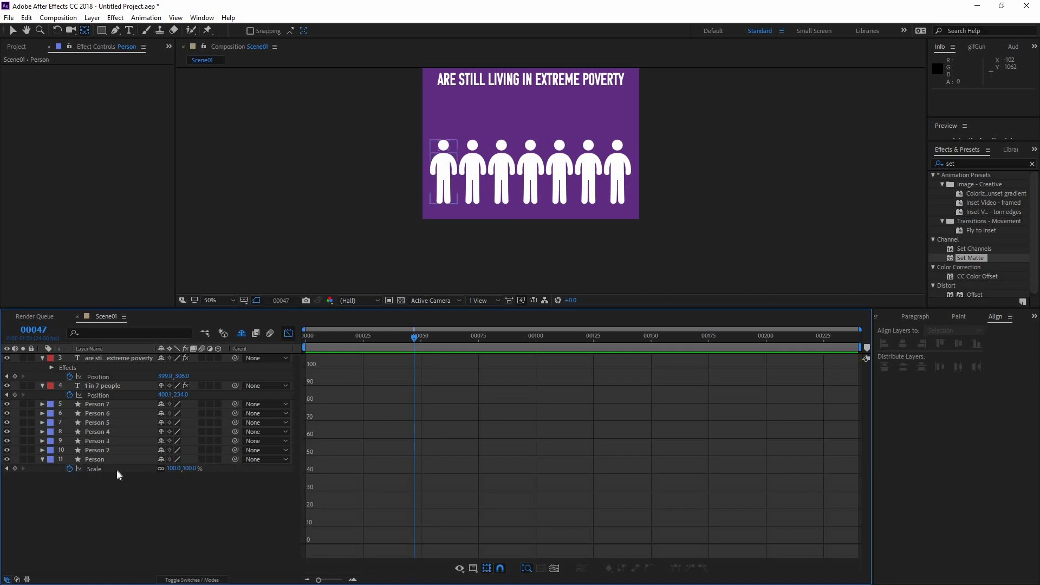
pyautogui.moveTo(393, 531); pyautogui.dragTo(328, 510)
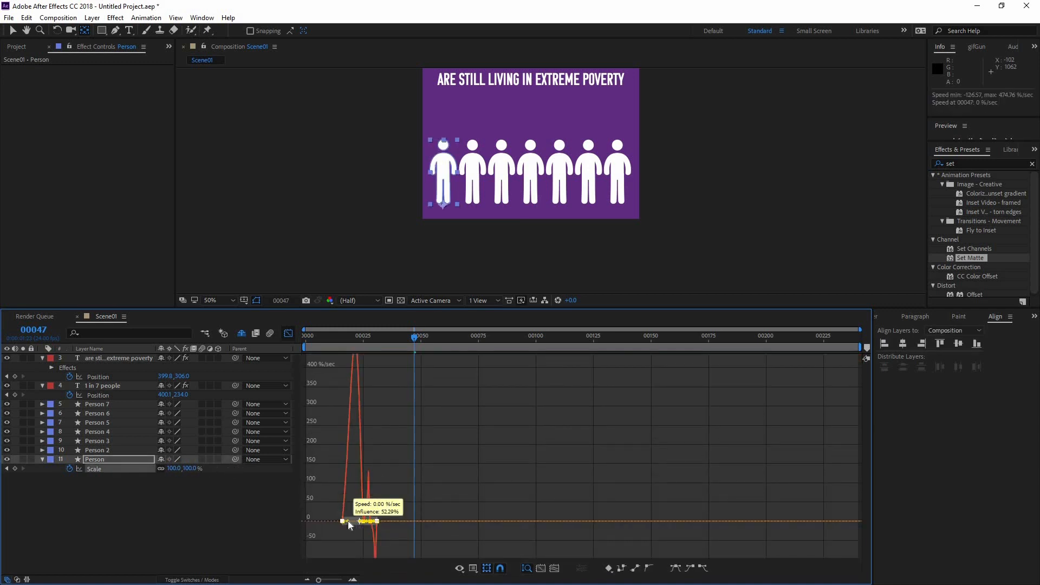
# Try increasing the easing influence of all the Person layer's scale keyframes together, preview the motion, and undo the change
pyautogui.moveTo(349, 524); pyautogui.dragTo(358, 509)
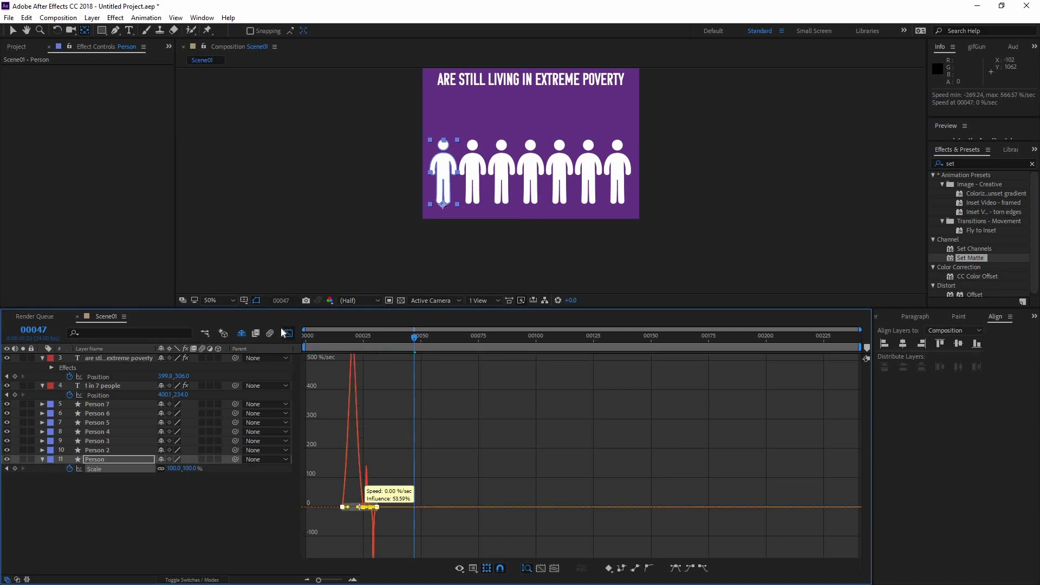
pyautogui.click(331, 336)
pyautogui.press('space')
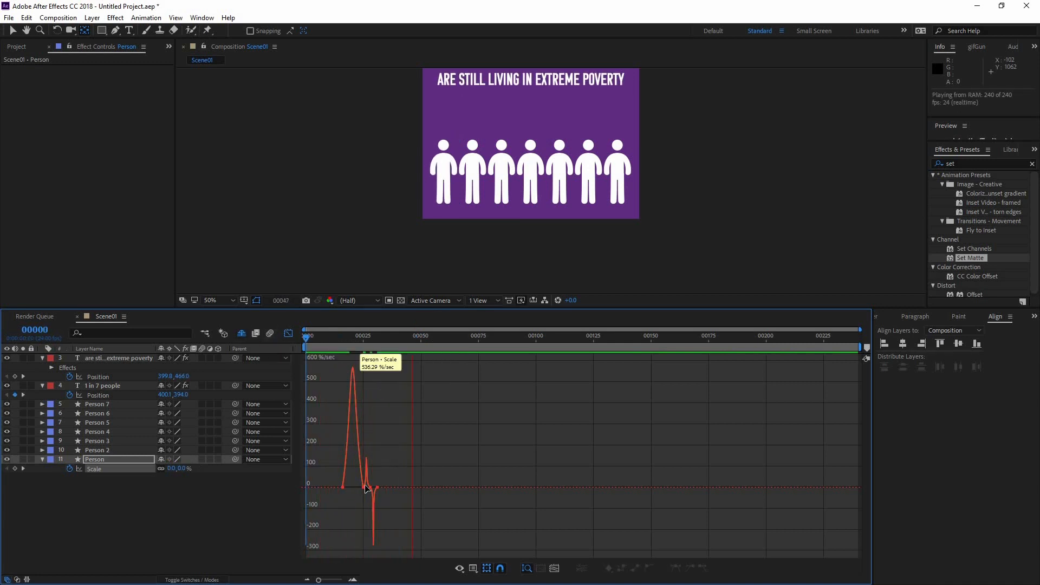
pyautogui.press('space')
pyautogui.hotkey('ctrl', 'z')
pyautogui.hotkey('ctrl', 'z')
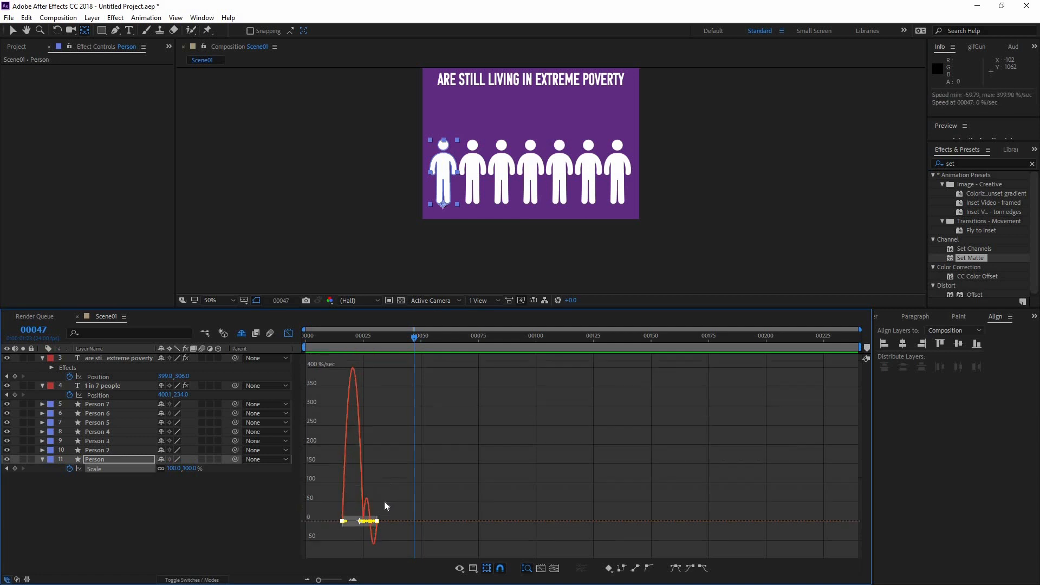
# Sharpen the speed curve between the Person layer's first two scale keyframes, preview it, and return to the layer bars view
pyautogui.click(348, 522)
pyautogui.click(346, 523)
pyautogui.moveTo(349, 523); pyautogui.dragTo(367, 524)
pyautogui.click(313, 341)
pyautogui.press('space')
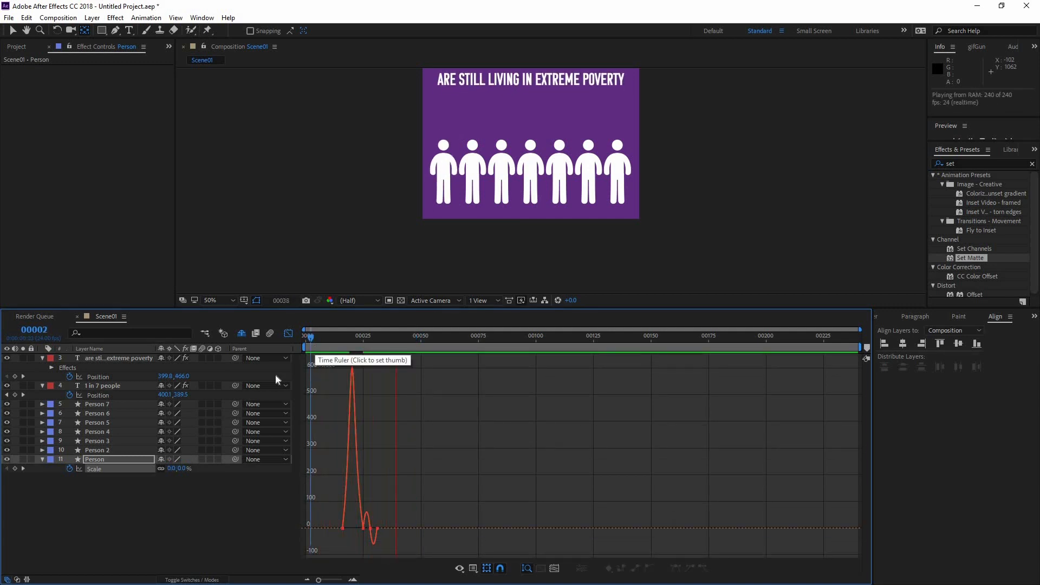
pyautogui.click(289, 333)
pyautogui.click(320, 367)
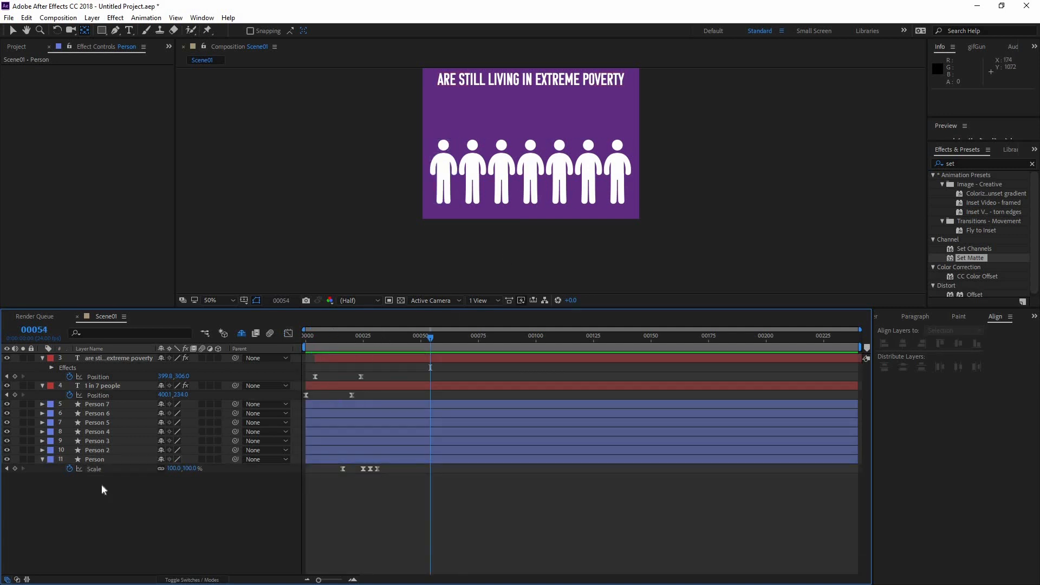
# Try parenting the Person 2 to Person 7 layers to the Person layer, scrub through the animation, and undo the parenting
pyautogui.click(343, 344)
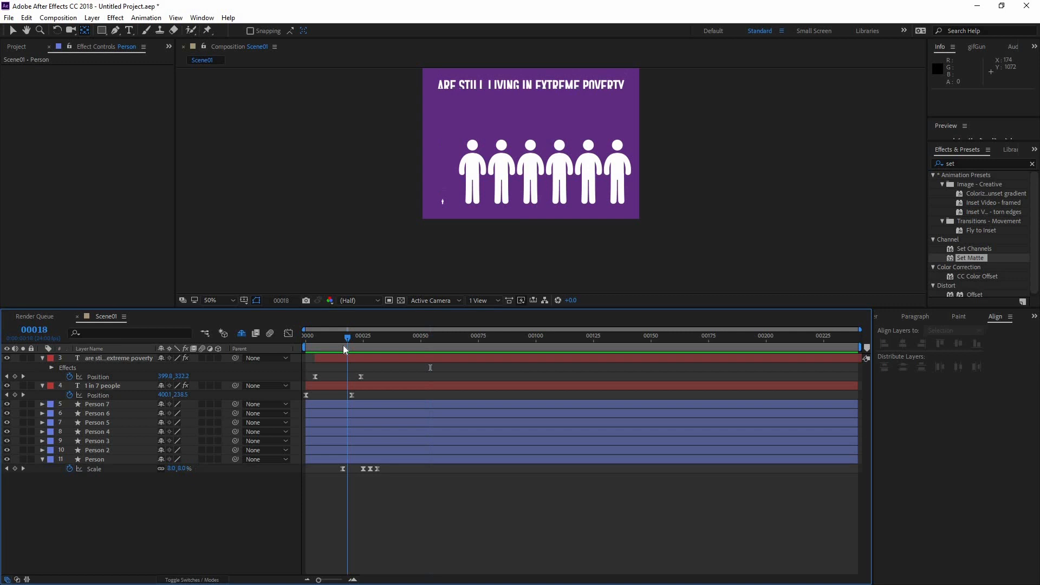
pyautogui.click(106, 458)
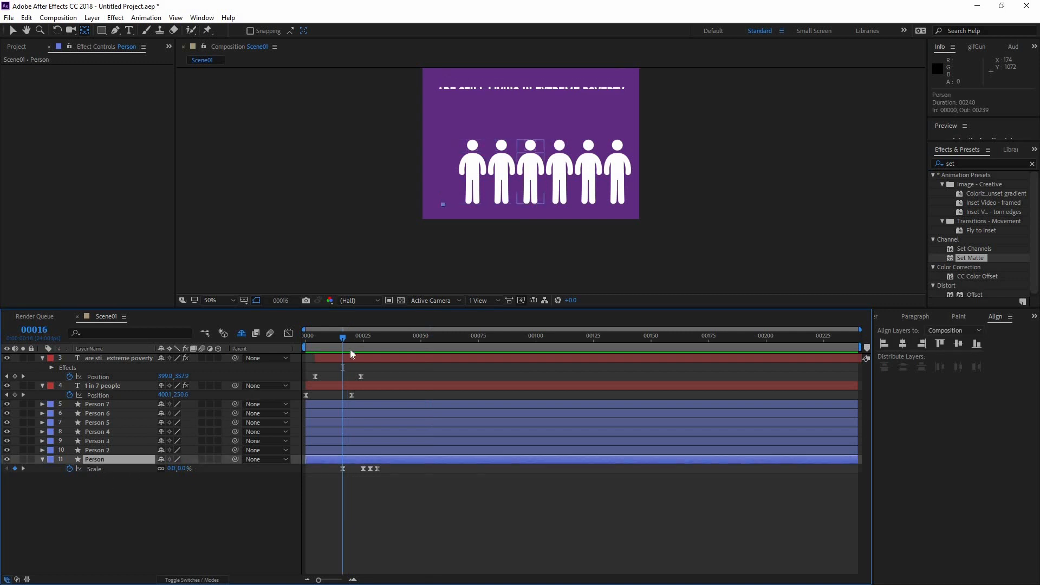
pyautogui.click(398, 336)
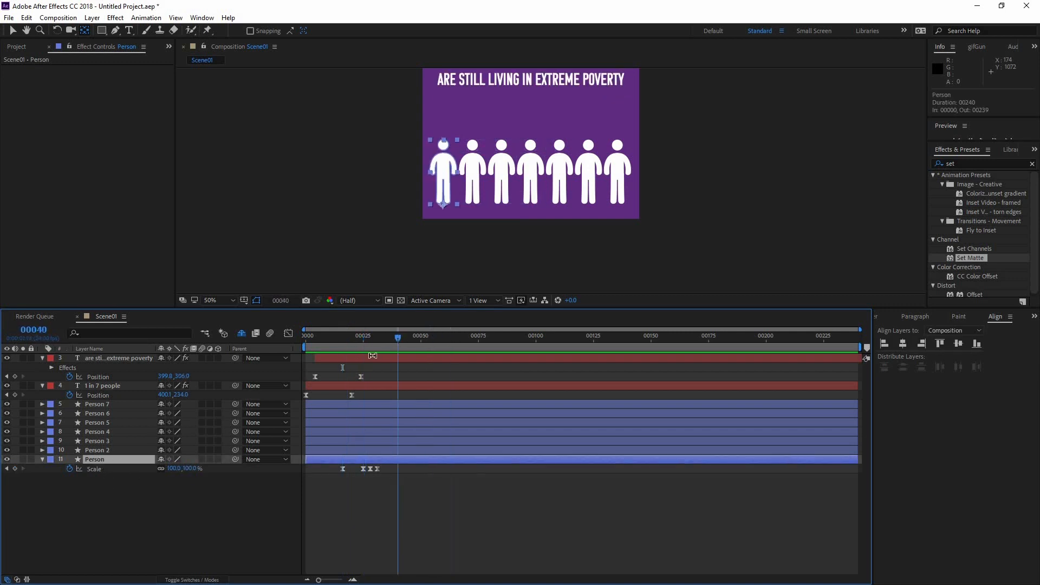
pyautogui.click(105, 450)
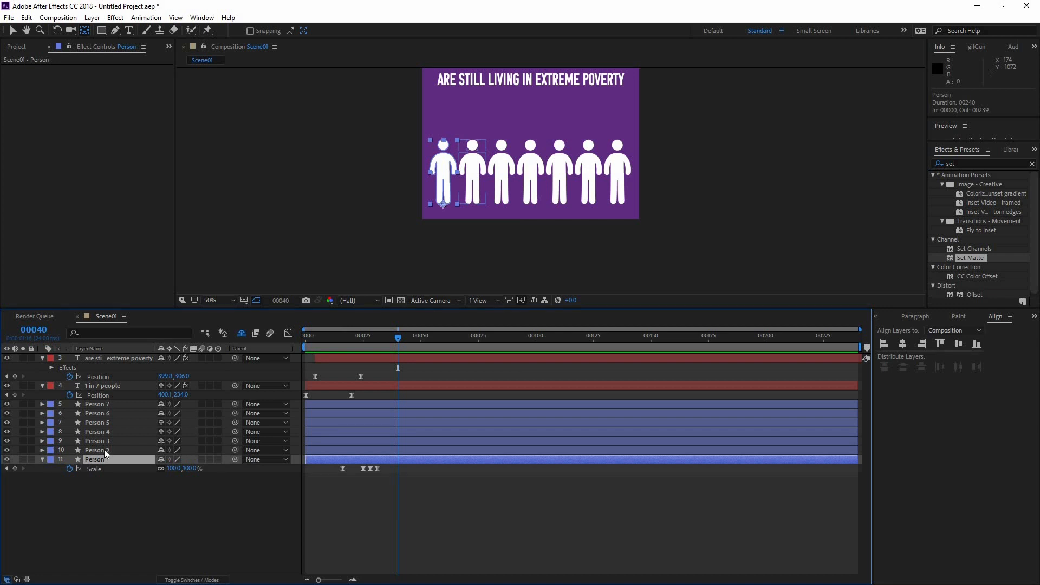
pyautogui.keyDown('shift'); pyautogui.click(117, 405); pyautogui.keyUp('shift')
pyautogui.moveTo(235, 441); pyautogui.dragTo(111, 460)
pyautogui.click(369, 343)
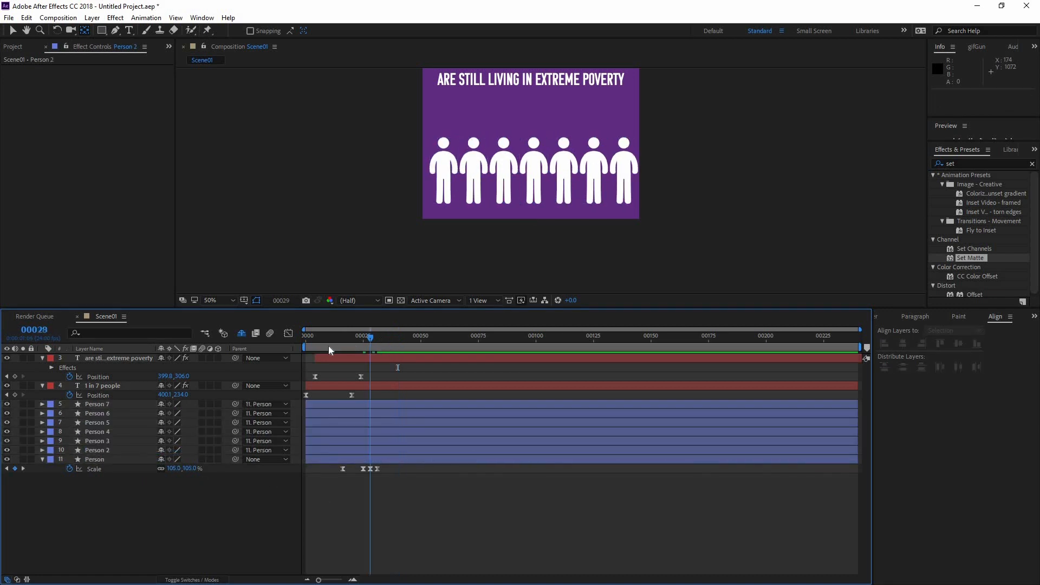
pyautogui.moveTo(329, 346); pyautogui.dragTo(374, 345)
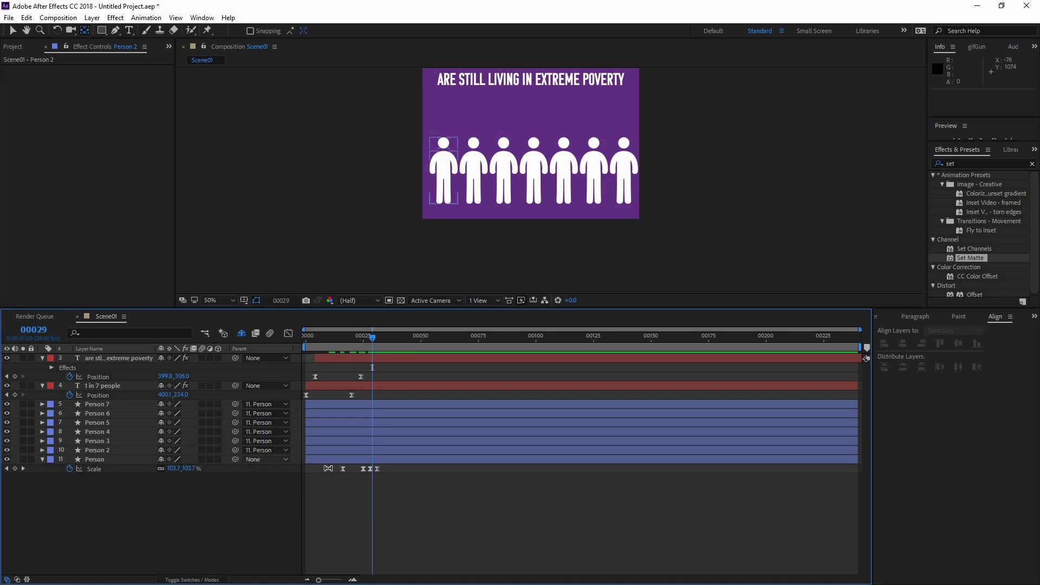
pyautogui.hotkey('ctrl', 'z')
pyautogui.click(374, 495)
pyautogui.moveTo(351, 344); pyautogui.dragTo(369, 345)
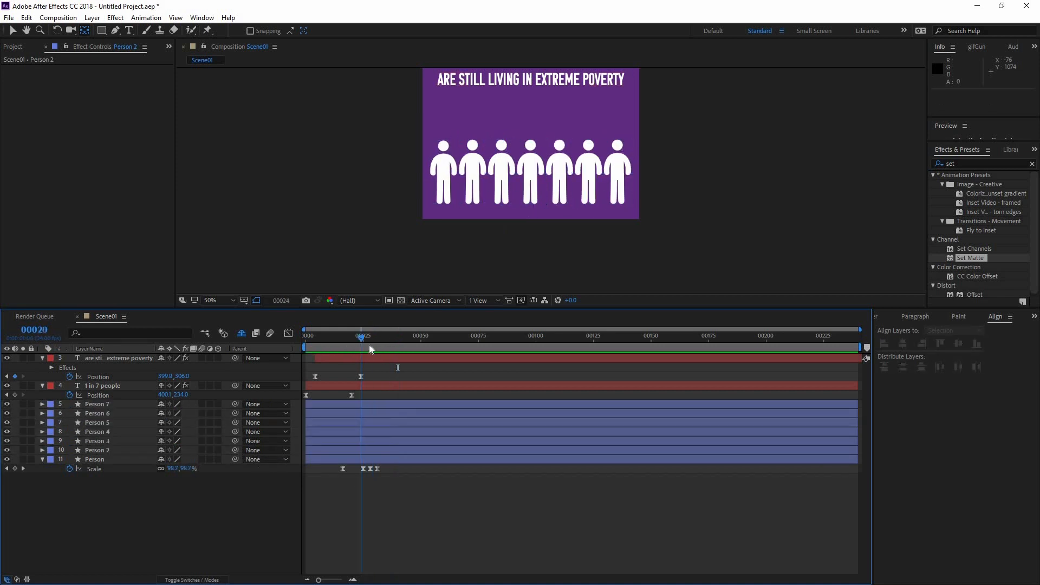
# Link Person 2's scale to the Person layer's scale with the expression thisComp.layer("Person").transform.scale and preview the animation
pyautogui.click(146, 452)
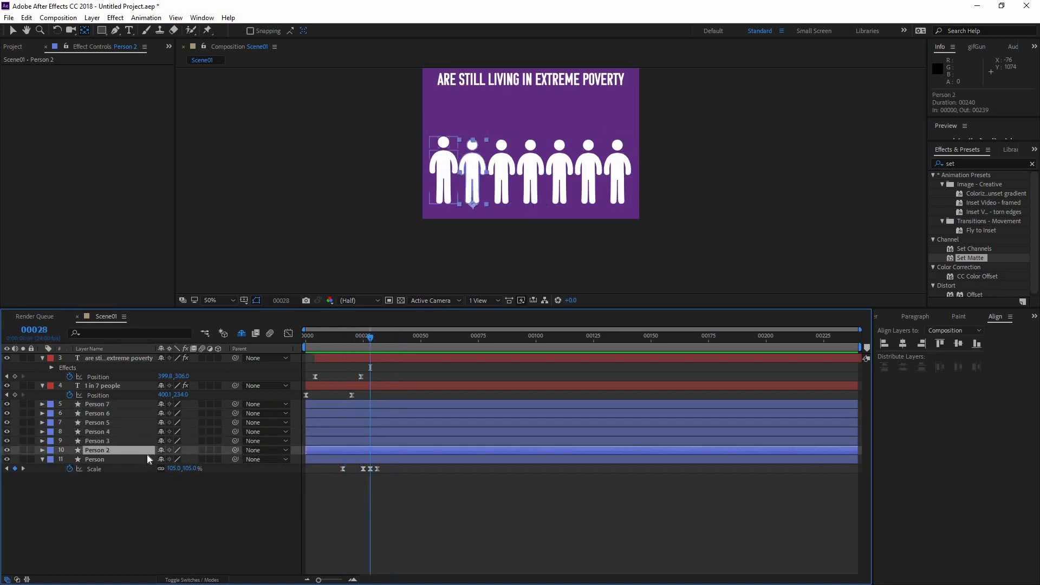
pyautogui.press('s')
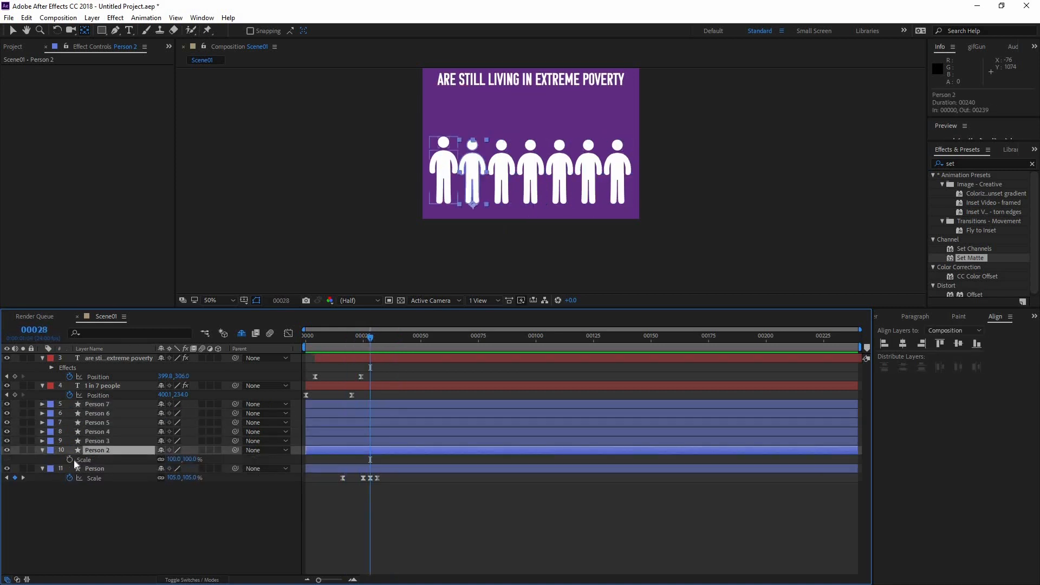
pyautogui.click(184, 490)
pyautogui.moveTo(378, 333)
pyautogui.mouseDown()
pyautogui.moveTo(349, 339)
pyautogui.moveTo(370, 340)
pyautogui.mouseUp()
pyautogui.click(478, 209)
pyautogui.press('.')
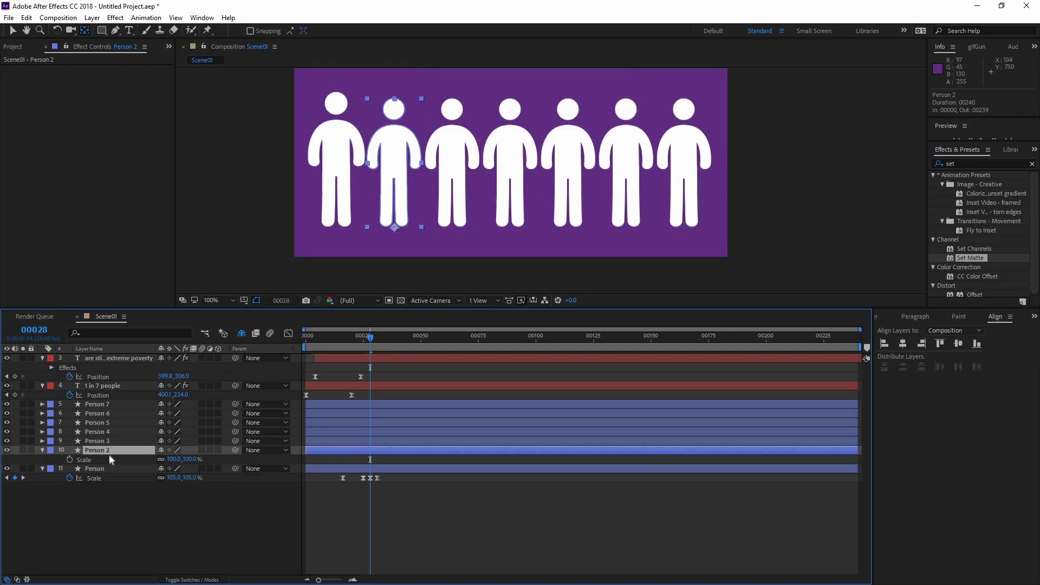
pyautogui.keyDown('alt'); pyautogui.click(69, 459); pyautogui.keyUp('alt')
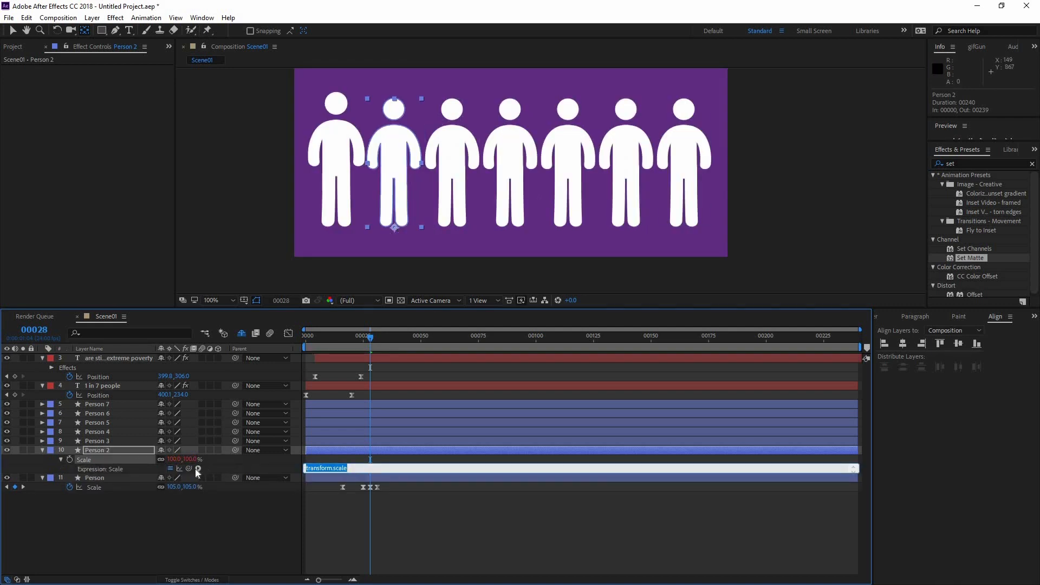
pyautogui.moveTo(189, 469); pyautogui.dragTo(95, 487)
pyautogui.click(356, 353)
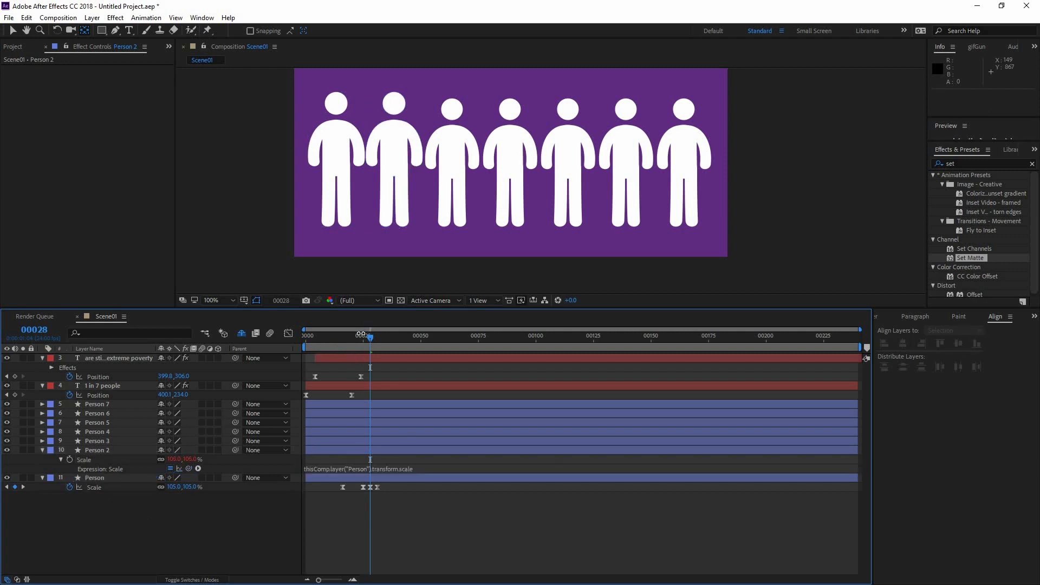
pyautogui.moveTo(370, 337)
pyautogui.mouseDown()
pyautogui.moveTo(324, 339)
pyautogui.moveTo(356, 348)
pyautogui.mouseUp()
pyautogui.press('space')
# Reveal the scale of Person 3 to Person 7 and copy Person 2's scale expression onto Person 3
pyautogui.click(112, 440)
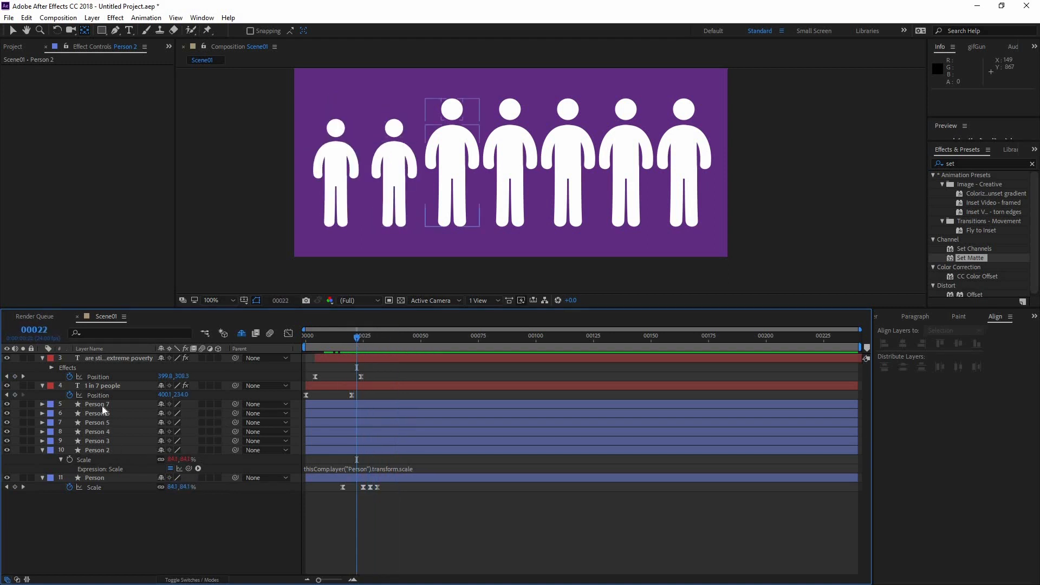
pyautogui.keyDown('shift'); pyautogui.click(102, 405); pyautogui.keyUp('shift')
pyautogui.press('s')
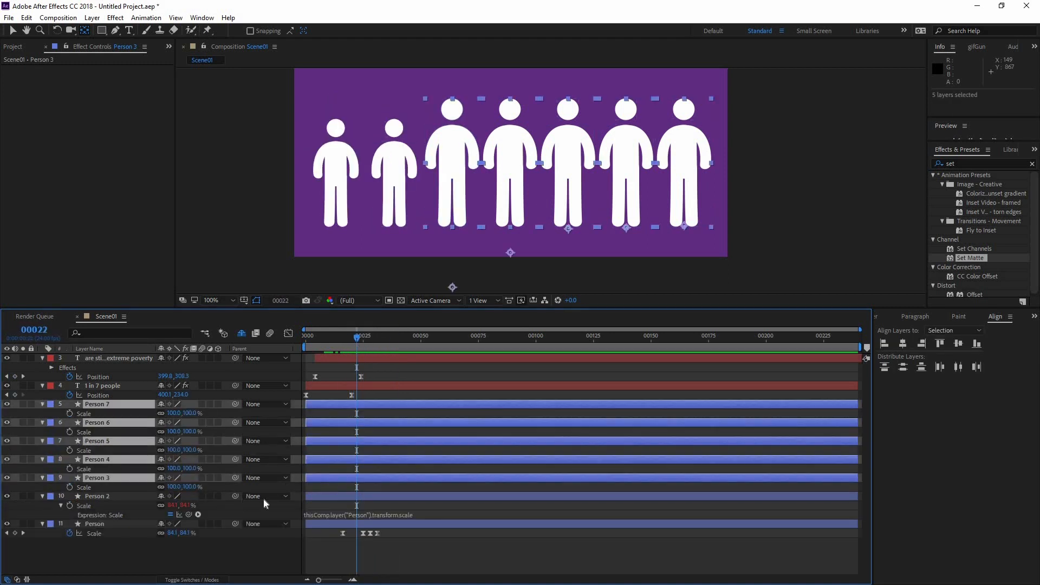
pyautogui.click(342, 513)
pyautogui.hotkey('ctrl', 'c')
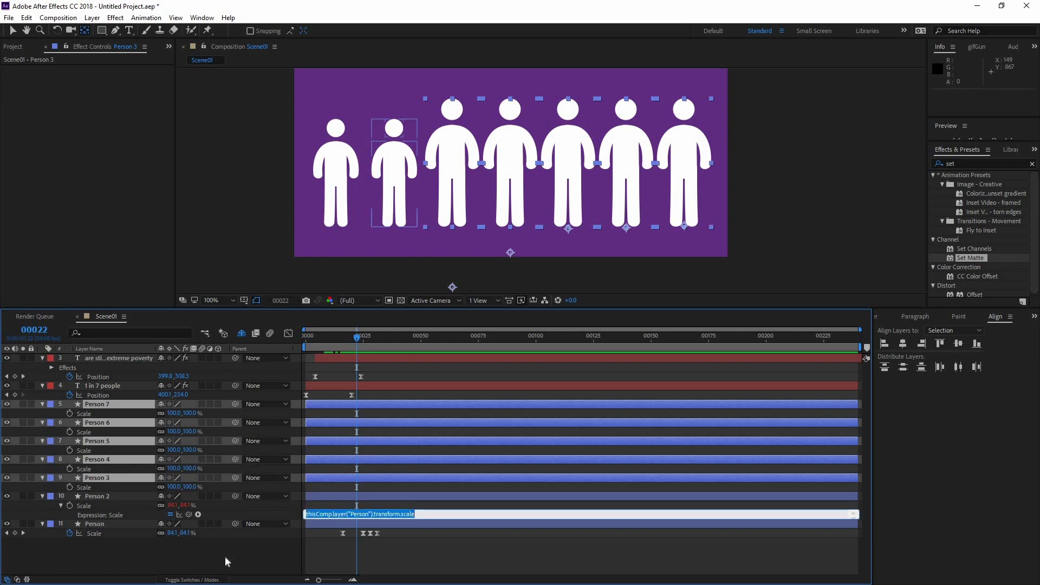
pyautogui.click(61, 478)
pyautogui.keyDown('alt'); pyautogui.click(70, 486); pyautogui.keyUp('alt')
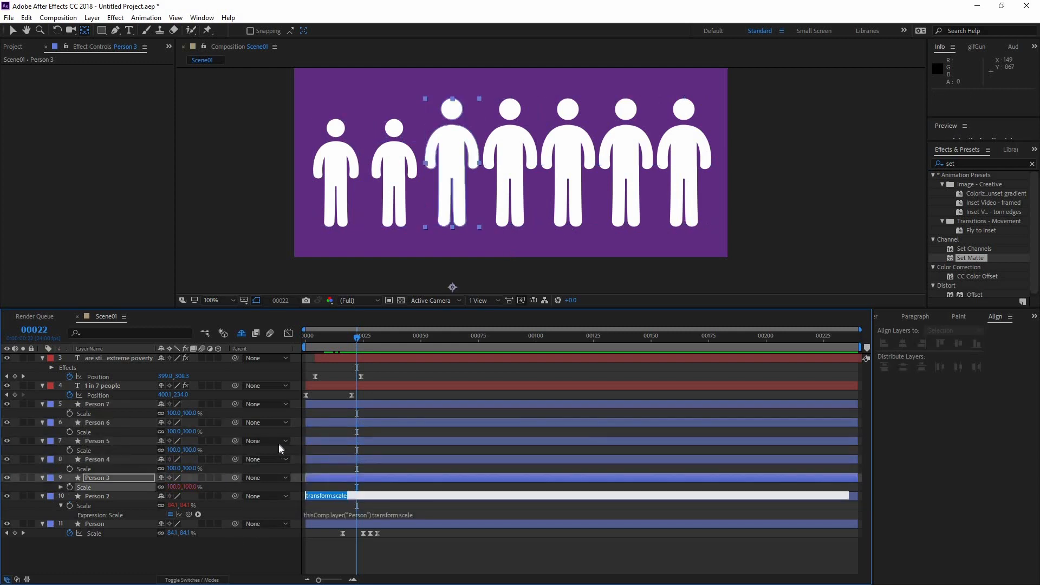
pyautogui.hotkey('ctrl', 'v')
# Paste the expression thisComp.layer("Person").transform.scale onto the scale of Person 4, Person 5, Person 6 and Person 7
pyautogui.keyDown('alt'); pyautogui.click(70, 469); pyautogui.keyUp('alt')
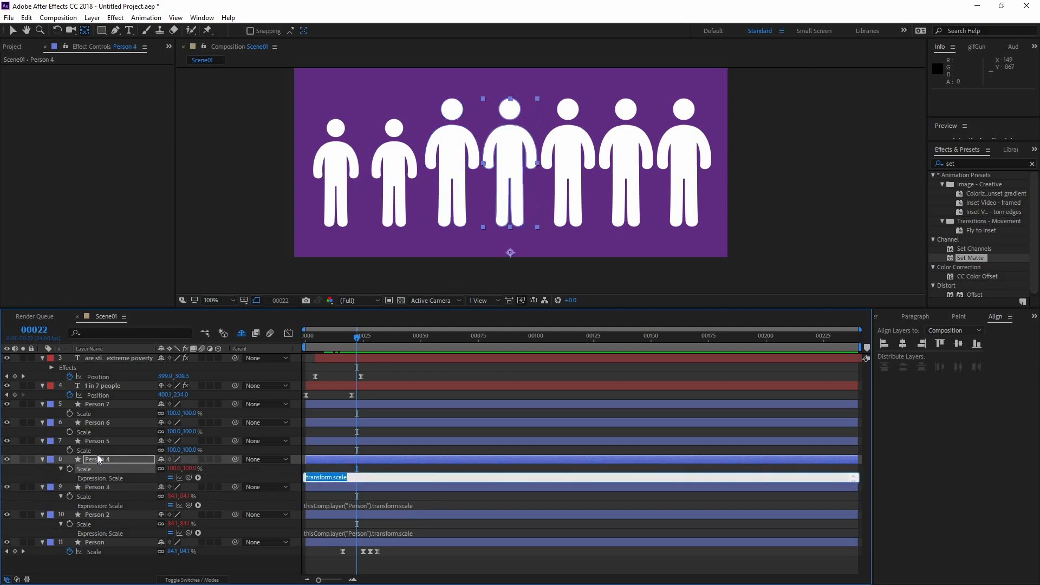
pyautogui.hotkey('ctrl', 'v')
pyautogui.click(80, 443)
pyautogui.keyDown('alt'); pyautogui.click(69, 450); pyautogui.keyUp('alt')
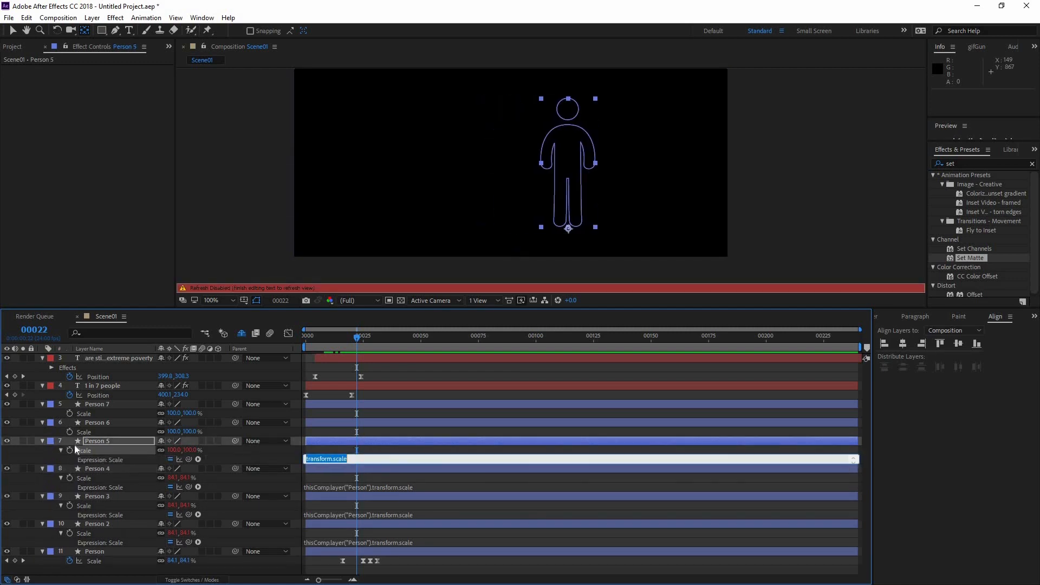
pyautogui.hotkey('ctrl', 'v')
pyautogui.click(67, 431)
pyautogui.keyDown('alt'); pyautogui.click(70, 432); pyautogui.keyUp('alt')
pyautogui.hotkey('ctrl', 'v')
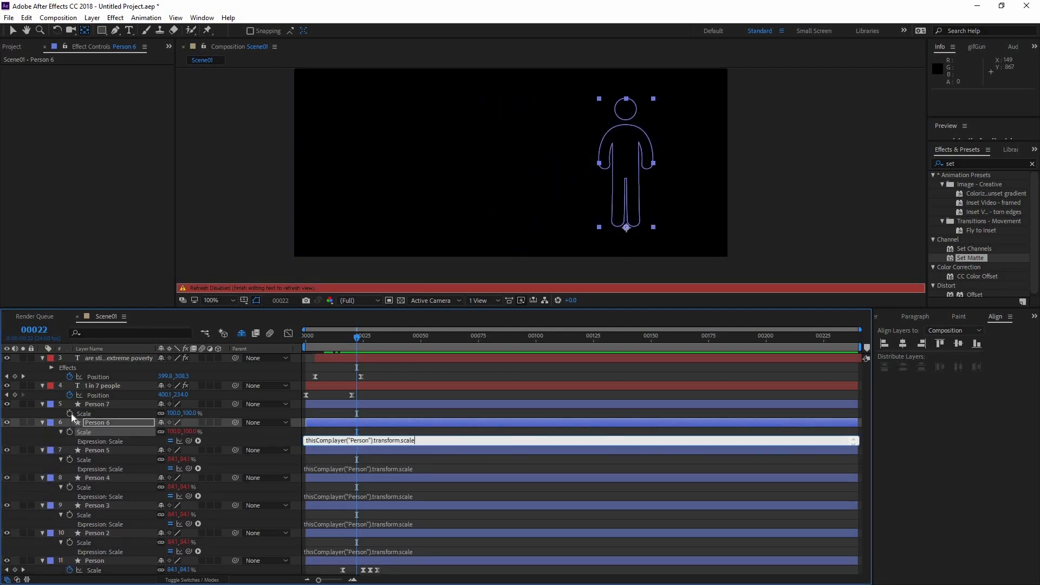
pyautogui.keyDown('alt'); pyautogui.click(71, 413); pyautogui.keyUp('alt')
pyautogui.hotkey('ctrl', 'v')
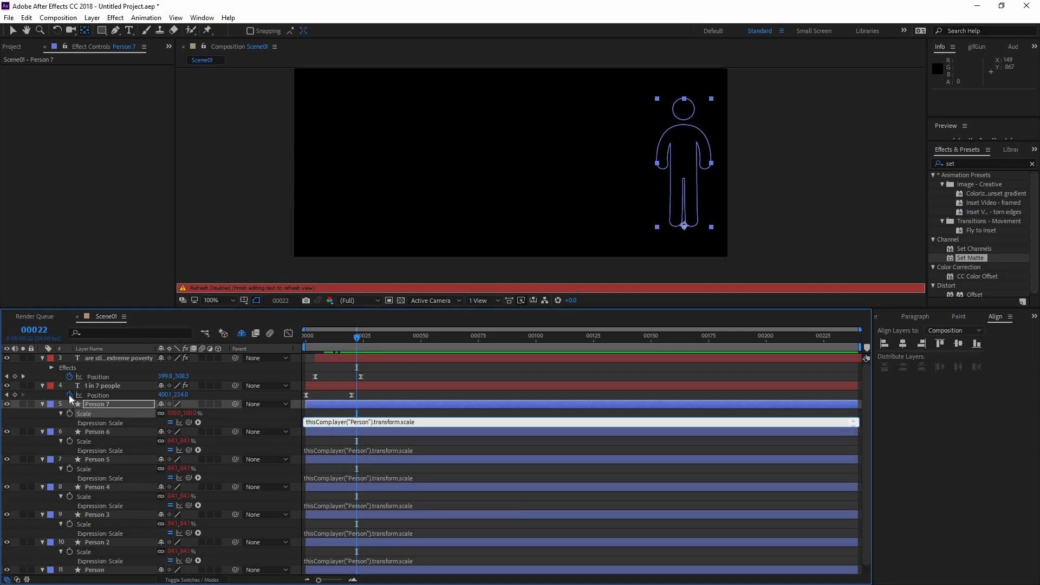
pyautogui.click(69, 395)
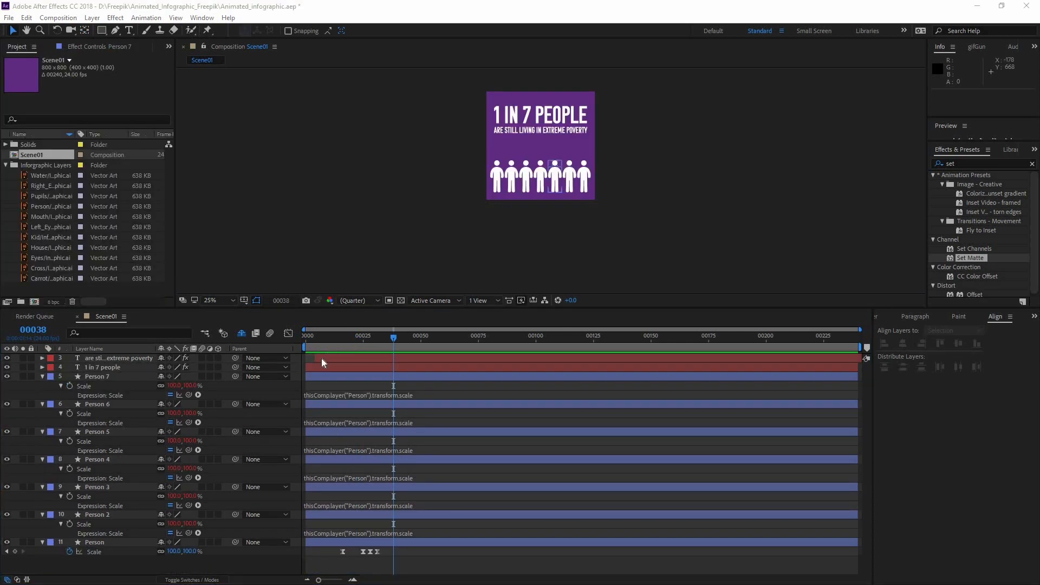
# Delay Person 2's scale by extending its expression to thisComp.layer("Person").transform.scale.valueAtTime(time-.08)
pyautogui.click(433, 533)
pyautogui.hotkey('ctrl', 'c')
pyautogui.click(440, 532)
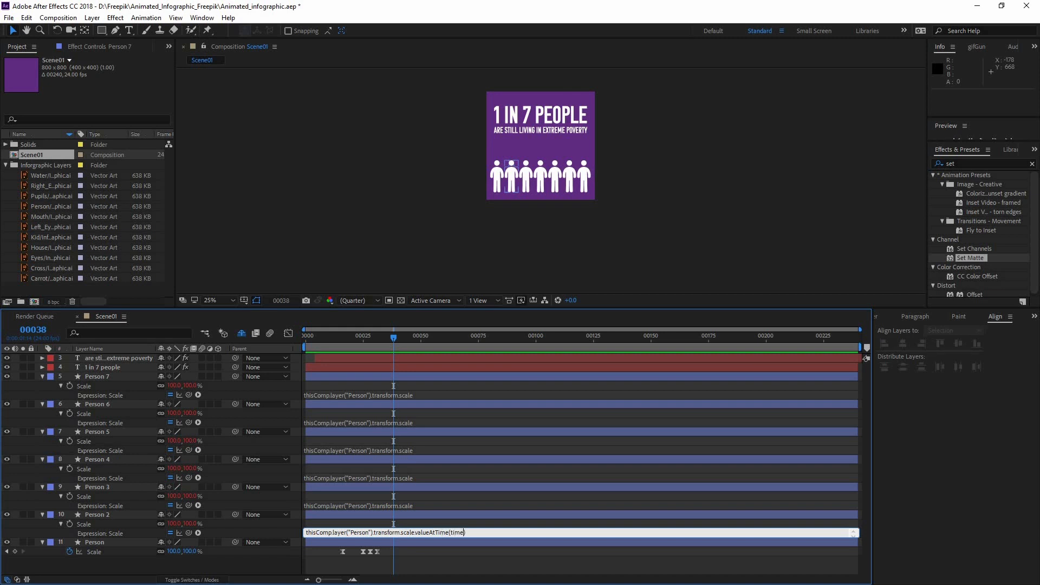
pyautogui.hotkey('ctrl', 'v')
pyautogui.hotkey('ctrl', 'z')
pyautogui.press('End')
pyautogui.click(428, 517)
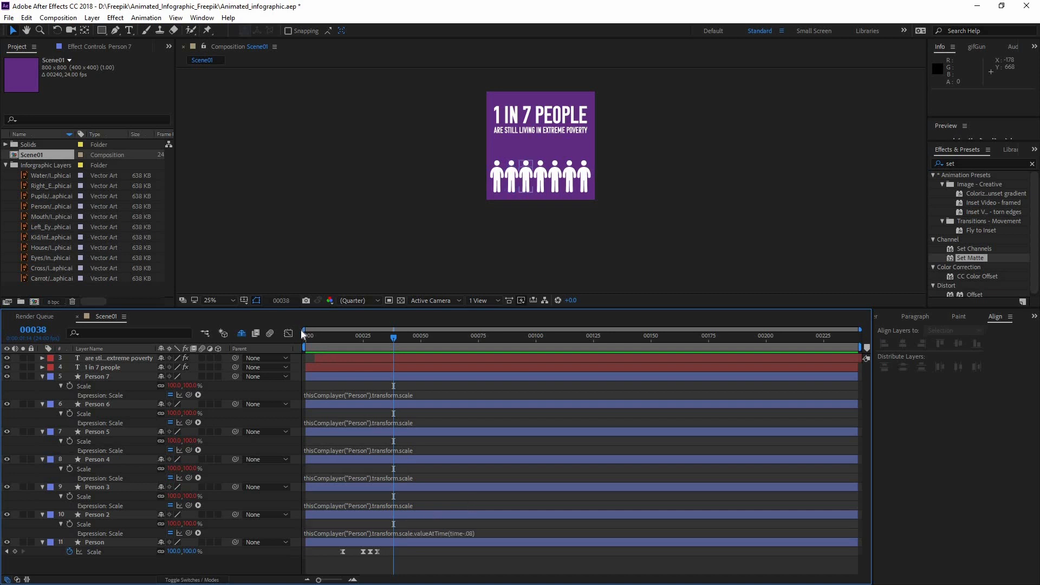
# Preview the animation from the start and copy Person 2's expression thisComp.layer("Person").transform.scale.valueAtTime(time-.08) onto Person 3's scale
pyautogui.click(307, 336)
pyautogui.press('space')
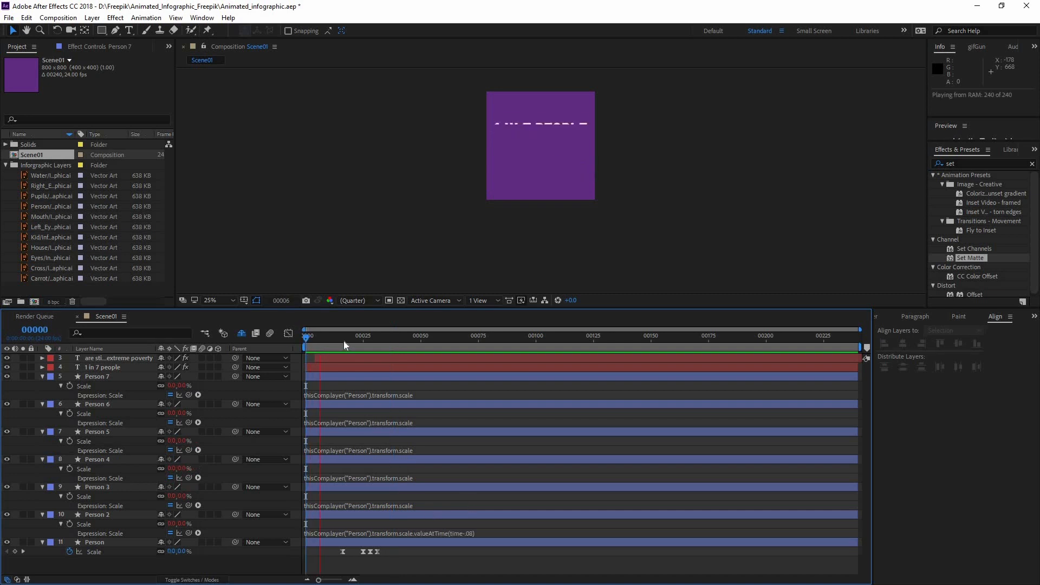
pyautogui.click(476, 533)
pyautogui.hotkey('ctrl', 'c')
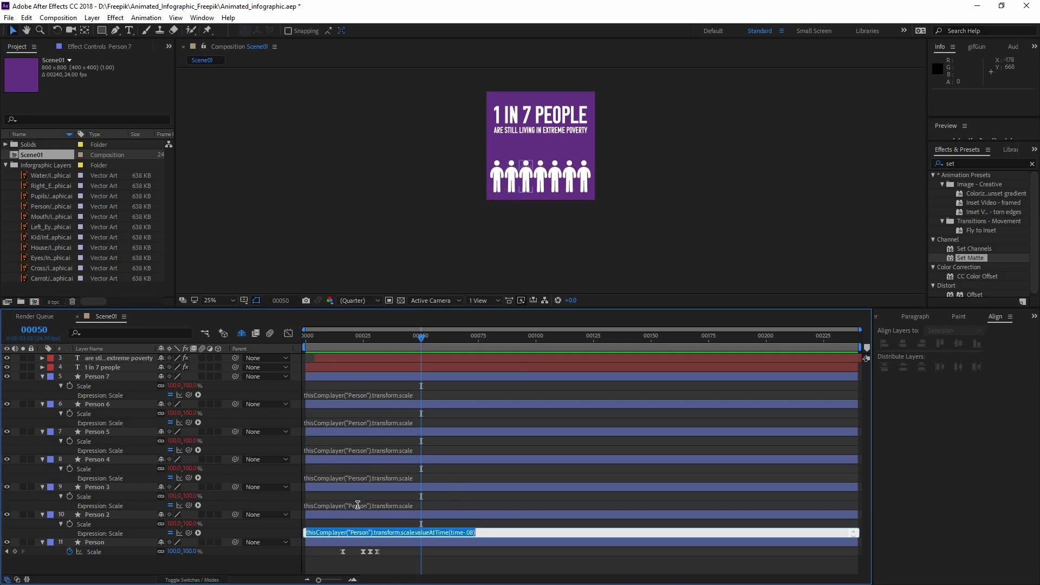
pyautogui.click(359, 504)
pyautogui.hotkey('ctrl', 'v')
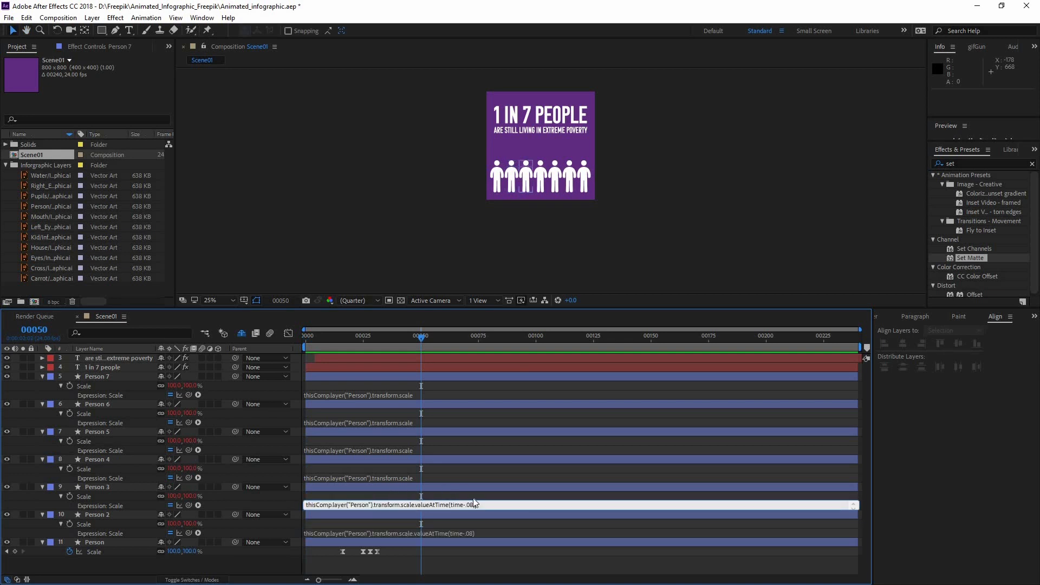
# Paste the expression thisComp.layer("Person").transform.scale.valueAtTime(time-.08) onto the scale of Person 4, Person 5, Person 6 and Person 7
pyautogui.click(384, 475)
pyautogui.hotkey('ctrl', 'v')
pyautogui.click(386, 450)
pyautogui.hotkey('ctrl', 'v')
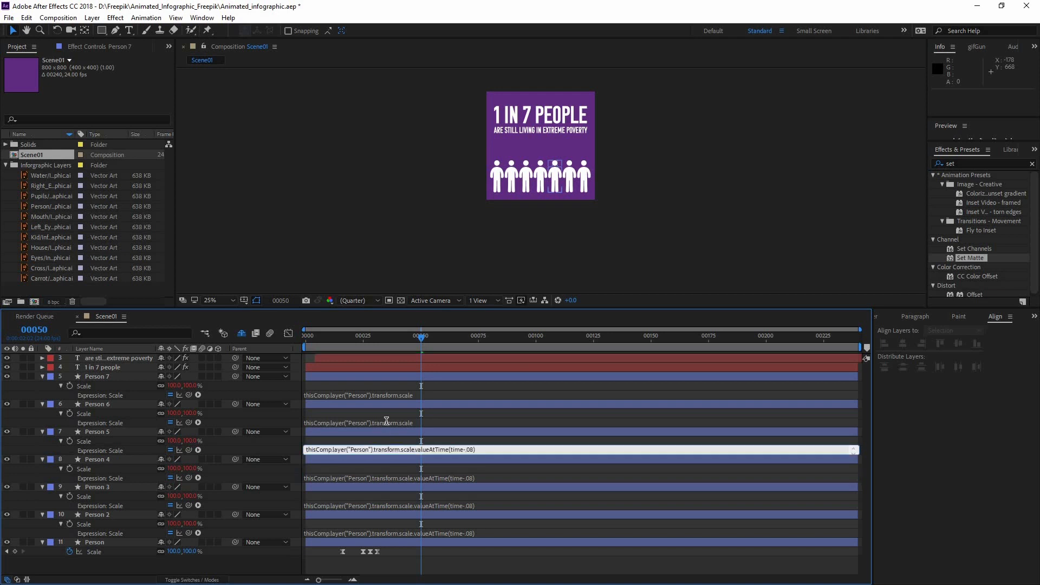
pyautogui.click(392, 422)
pyautogui.hotkey('ctrl', 'v')
pyautogui.click(390, 394)
pyautogui.hotkey('ctrl', 'v')
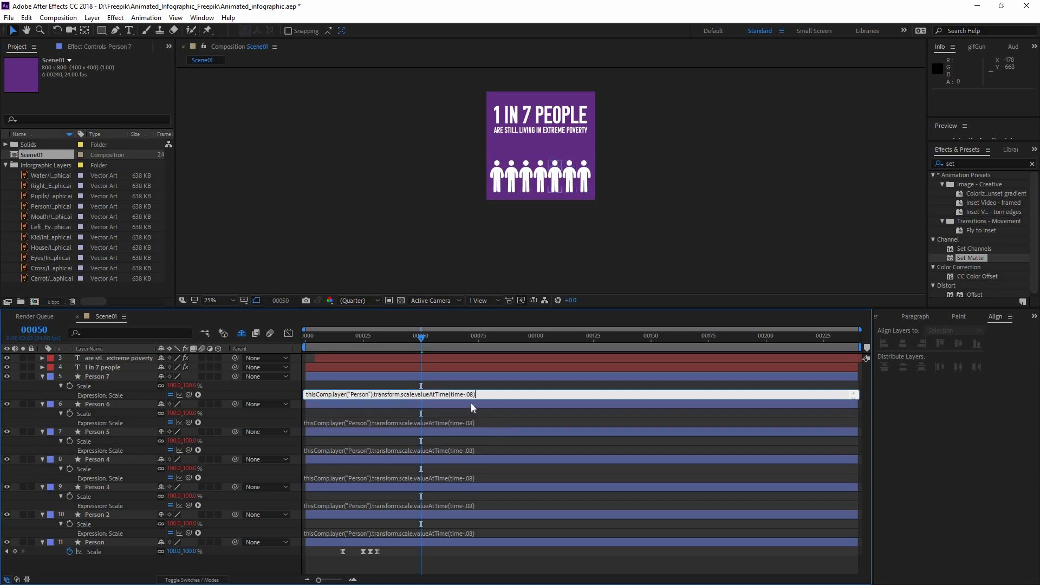
pyautogui.moveTo(371, 334)
pyautogui.mouseDown()
pyautogui.moveTo(322, 340)
pyautogui.moveTo(381, 346)
pyautogui.mouseUp()
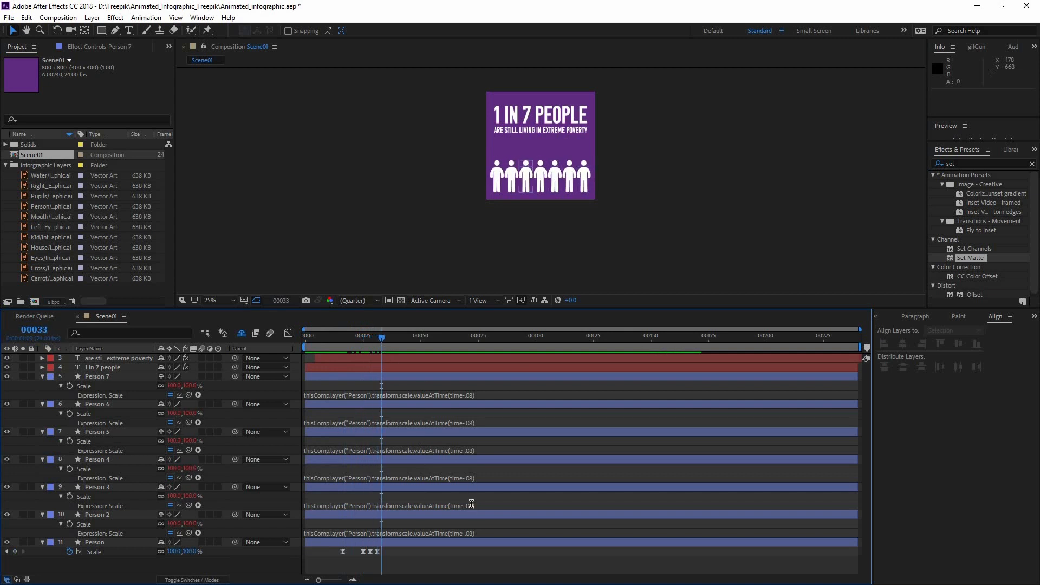
# Change the time delay in Person 3's scale expression to time-.09
pyautogui.click(543, 503)
pyautogui.hotkey('ctrl', 'v')
pyautogui.press('Left')
pyautogui.press('BackSpace')
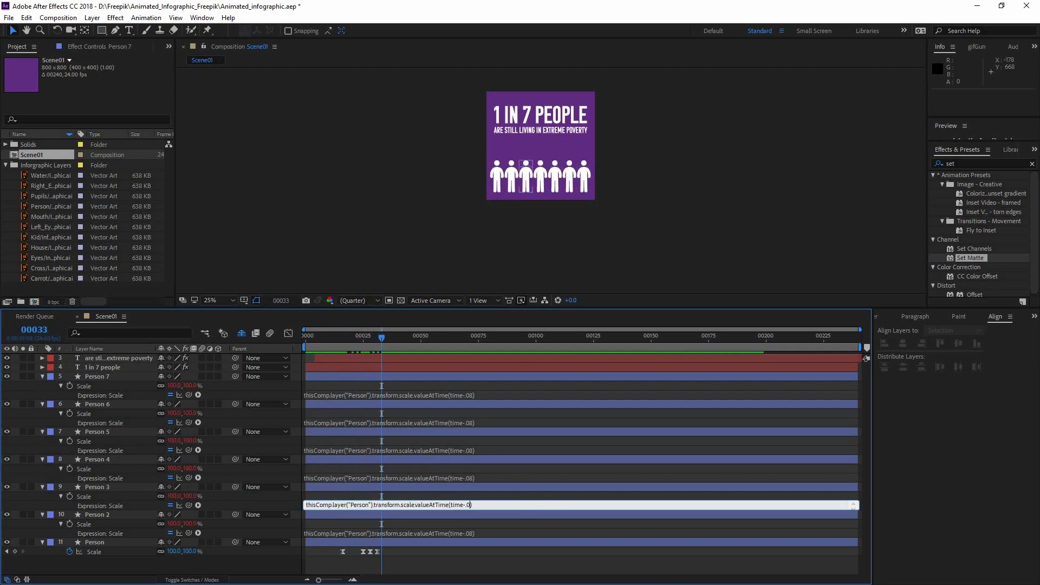
# Change the time delay in Person 4's scale expression to time-.1
pyautogui.click(532, 477)
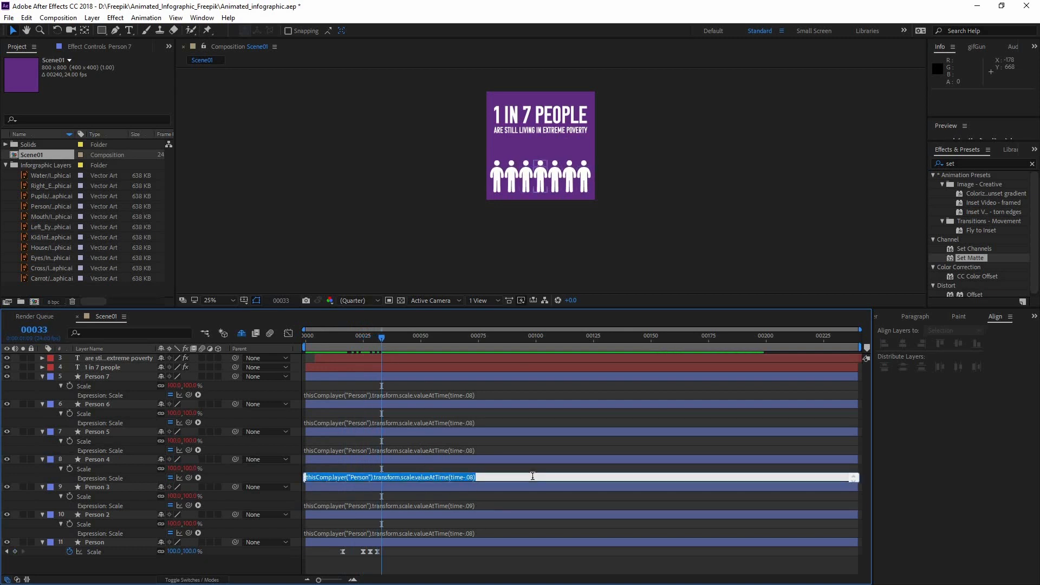
pyautogui.click(532, 477)
pyautogui.press('Left')
pyautogui.press('BackSpace')
pyautogui.press('BackSpace')
pyautogui.press('BackSpace')
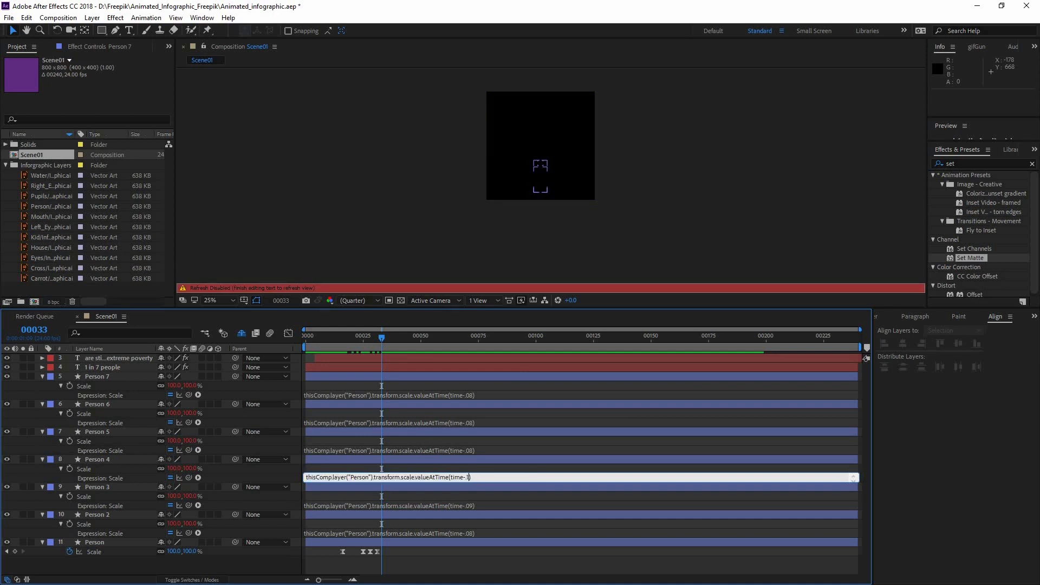
# Change the time delay in Person 5's scale expression to time-1.2
pyautogui.click(473, 450)
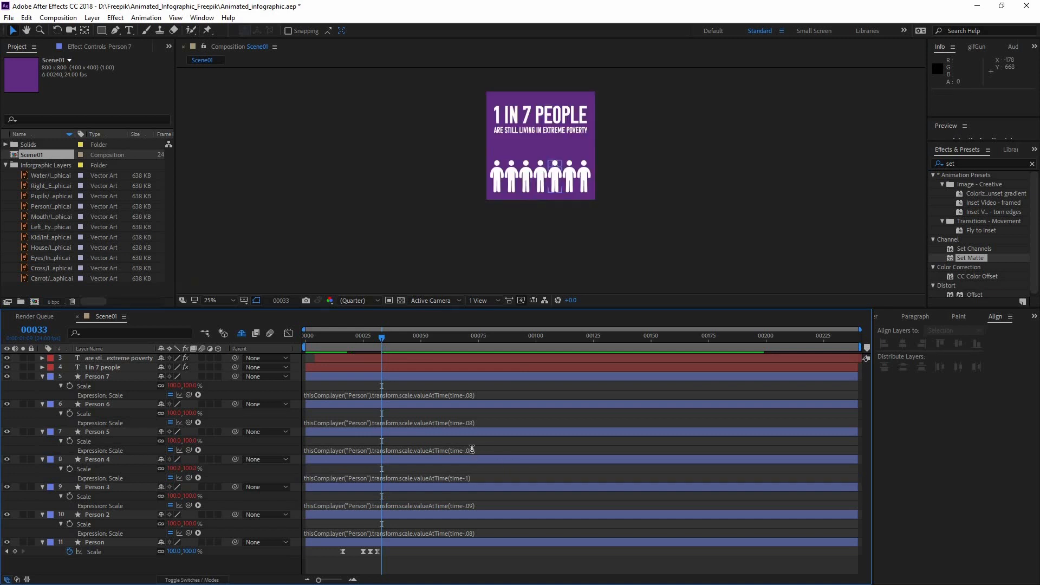
pyautogui.click(526, 449)
pyautogui.click(525, 447)
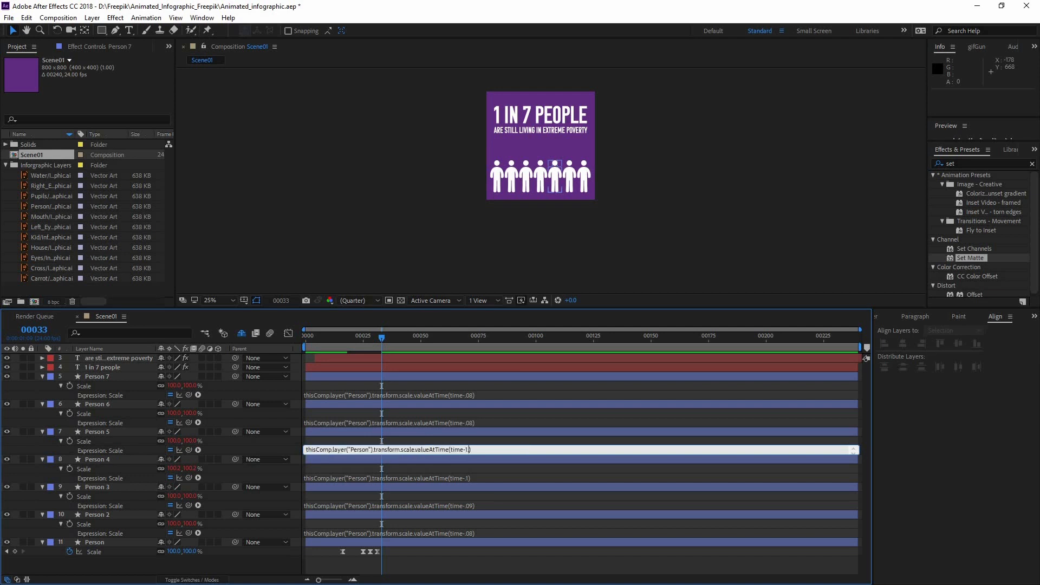
# Set the scale expression delays to time-1 for Person 4 and time-1.1 for Person 5
pyautogui.click(469, 478)
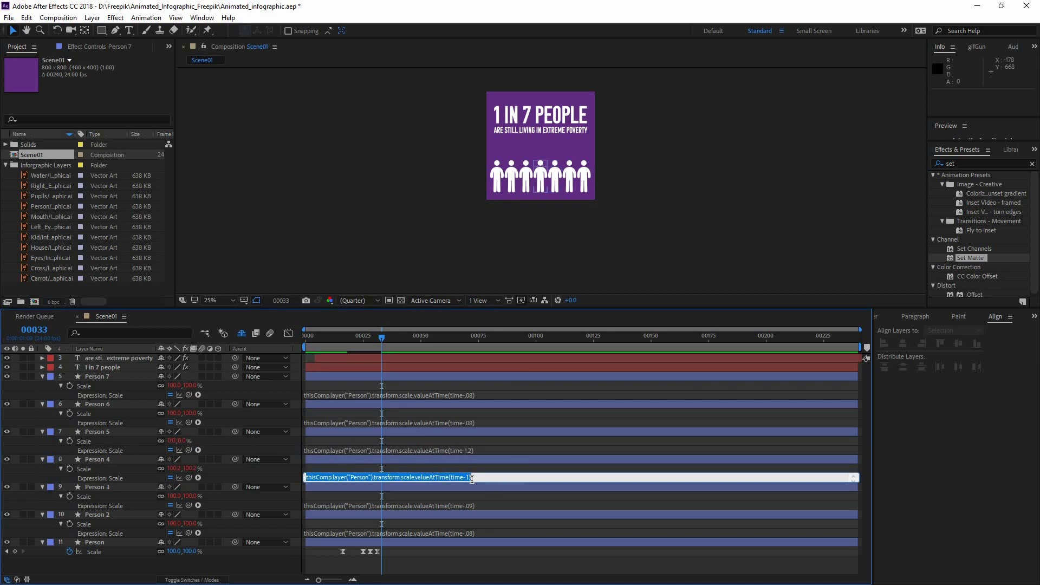
pyautogui.click(469, 477)
pyautogui.press('BackSpace')
pyautogui.press('BackSpace')
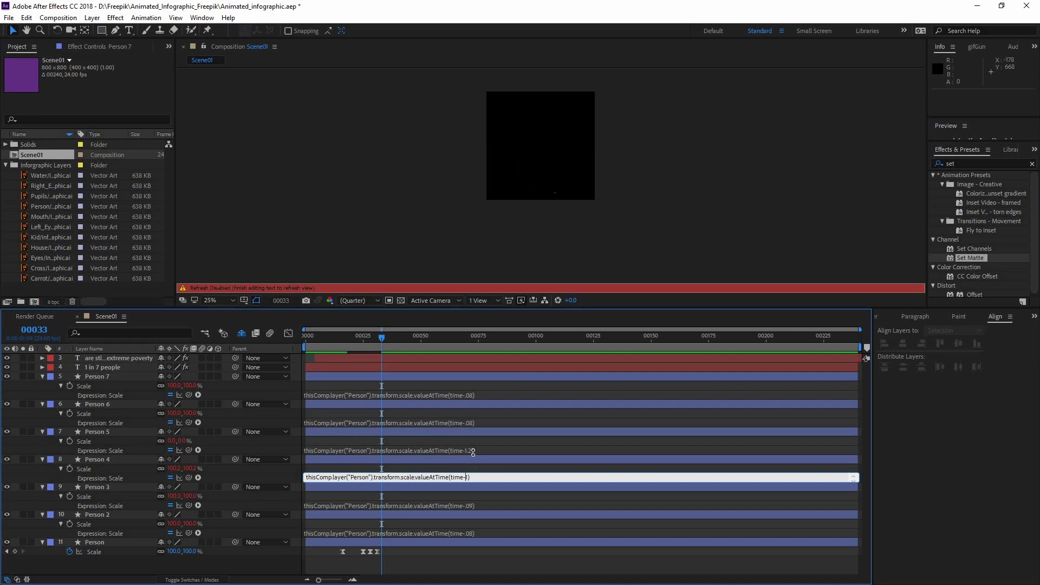
pyautogui.click(470, 451)
pyautogui.click(471, 450)
pyautogui.click(473, 450)
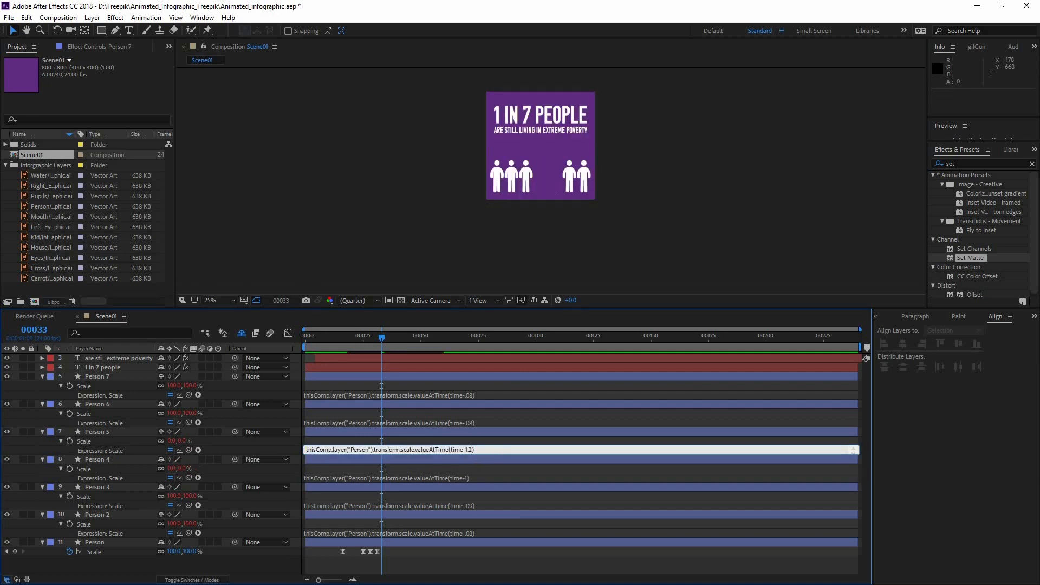
# Set the scale expression delays to time-1.2 for Person 6 and time-1.3 for Person 7
pyautogui.click(497, 422)
pyautogui.click(498, 422)
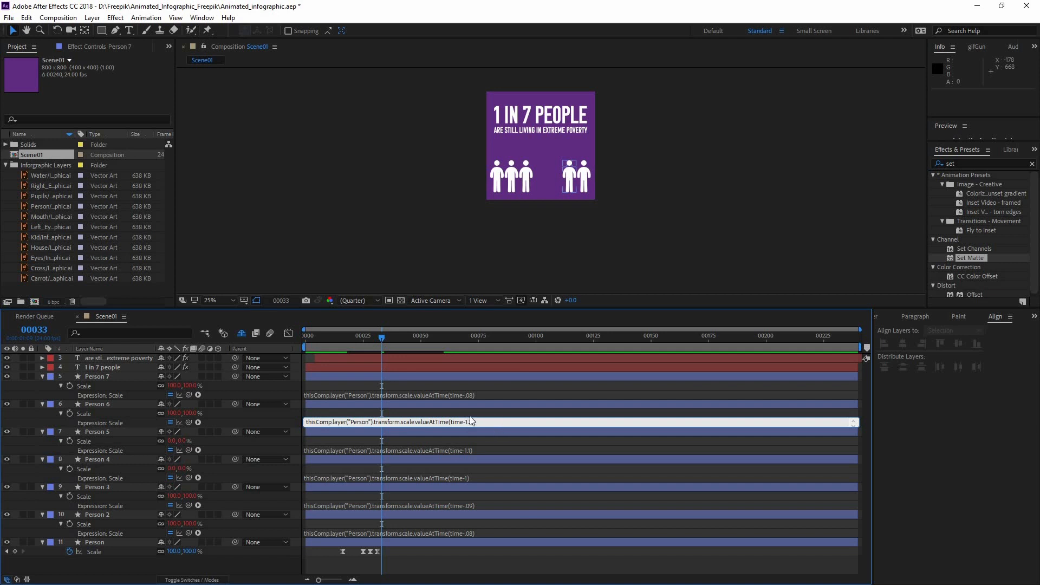
pyautogui.click(467, 395)
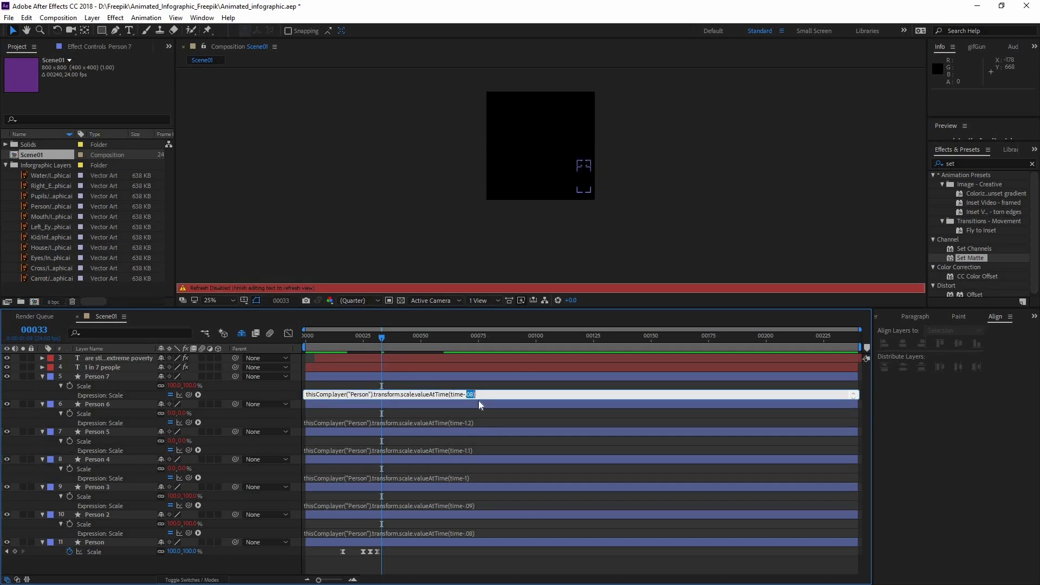
pyautogui.press('BackSpace')
pyautogui.hotkey('ctrl', 'a')
pyautogui.press('BackSpace')
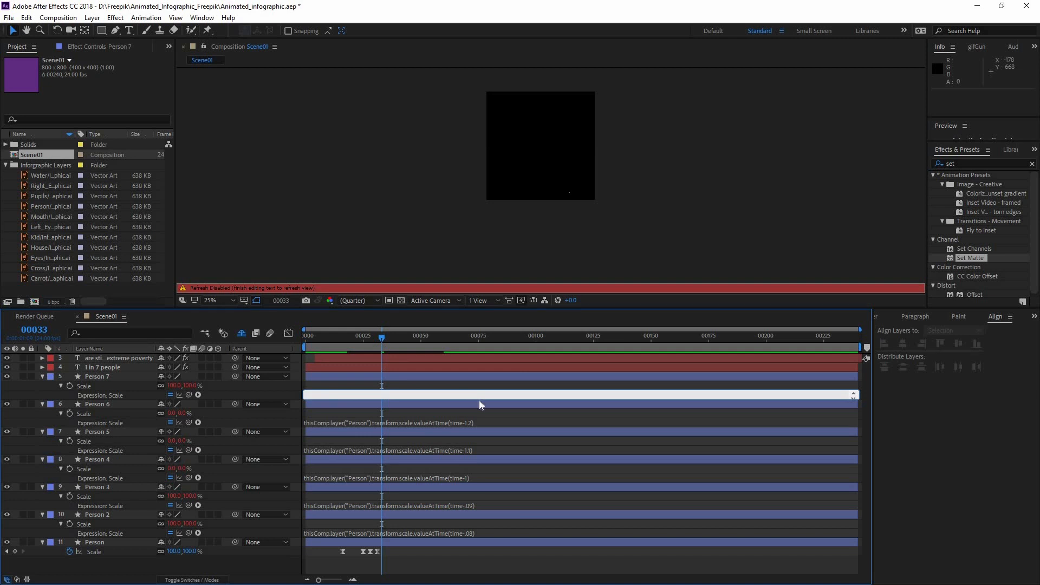
pyautogui.write('thisComp.layer("Person").transform.scale.valueAtTime(time-1.3')
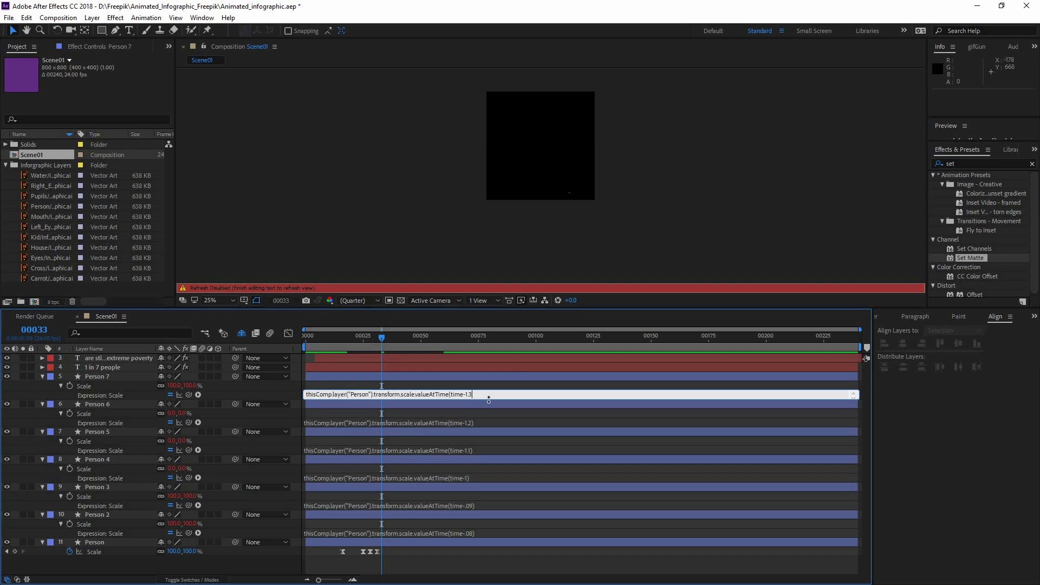
pyautogui.click(479, 413)
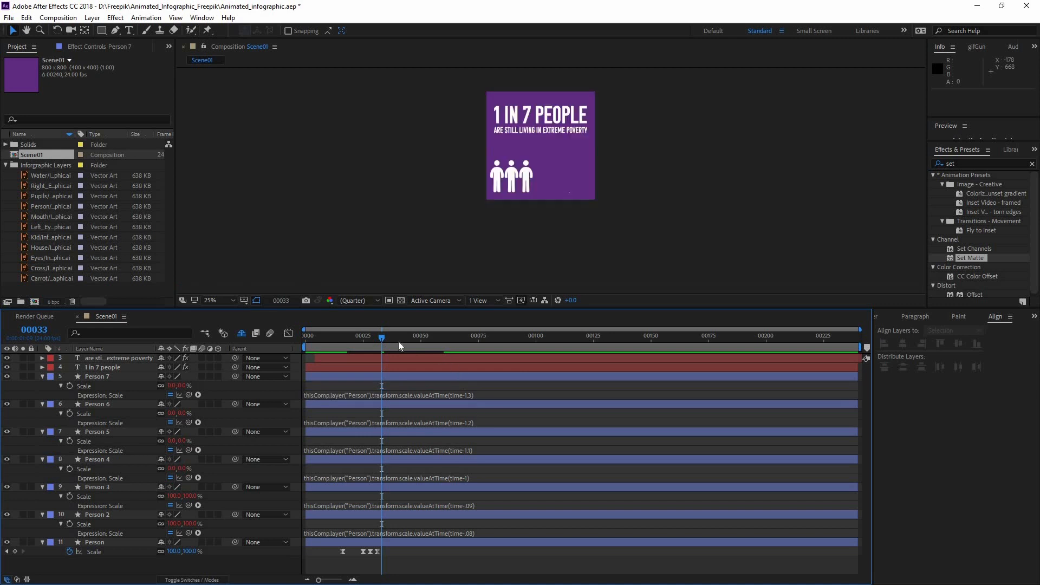
# Preview the delayed pop-up of the seven person icons and scrub through its timing
pyautogui.moveTo(389, 337); pyautogui.dragTo(423, 335)
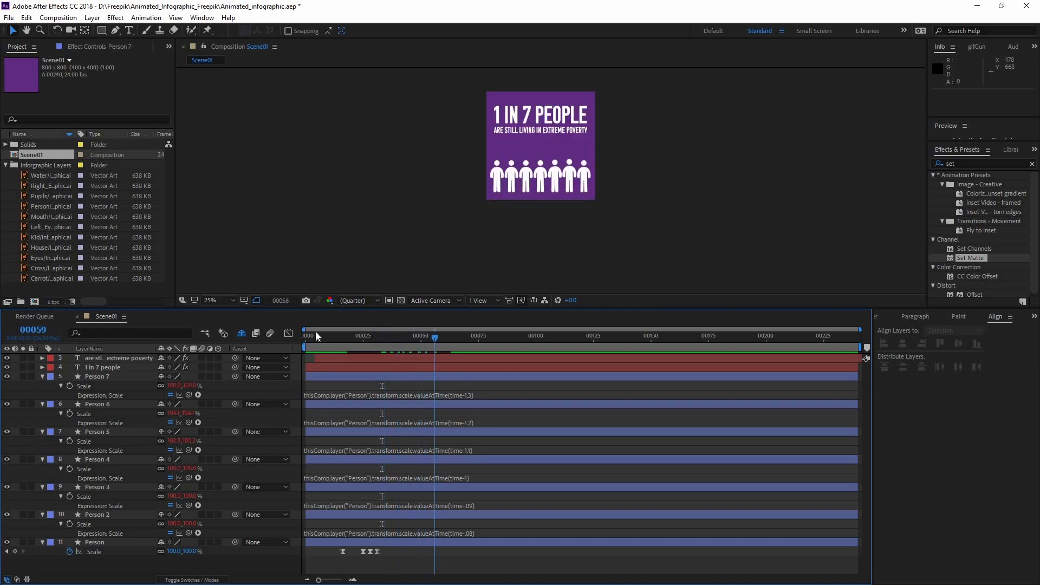
pyautogui.press('space')
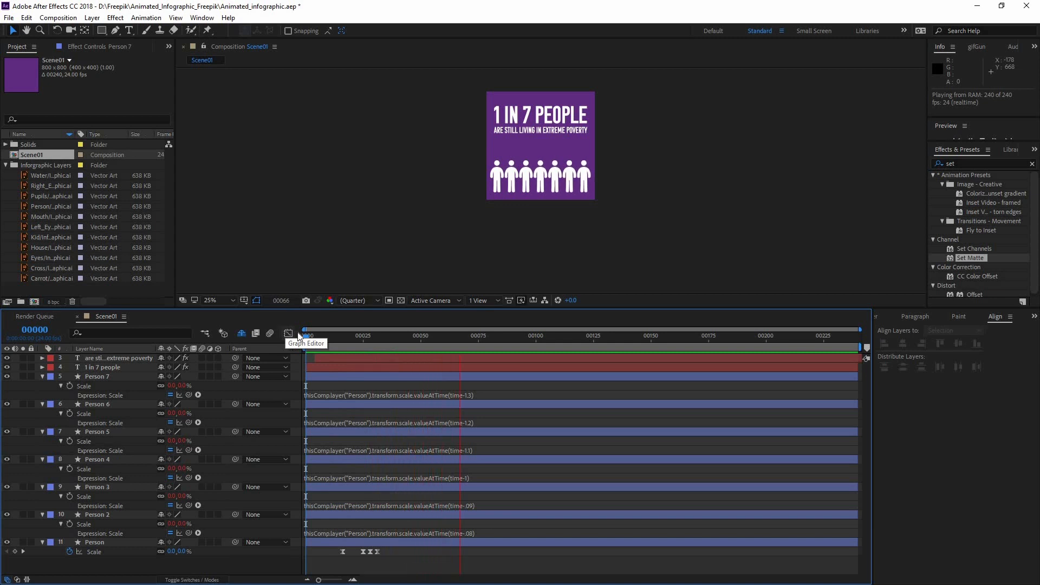
pyautogui.press('space')
pyautogui.moveTo(396, 338); pyautogui.dragTo(430, 360)
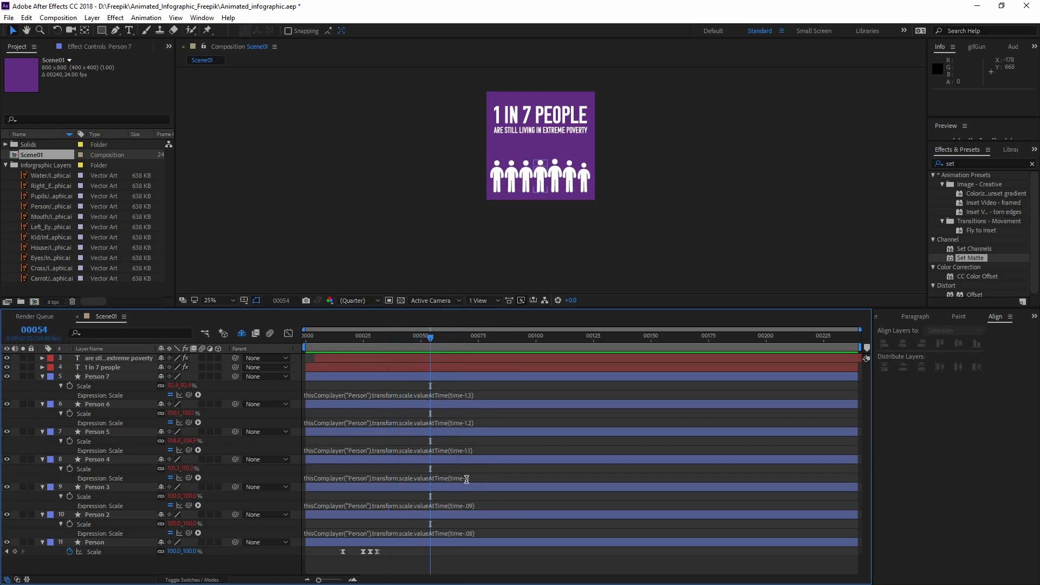
# Shorten the scale expression delays to time-.1 for Person 4 and time-.2 for Person 5
pyautogui.click(466, 478)
pyautogui.click(493, 479)
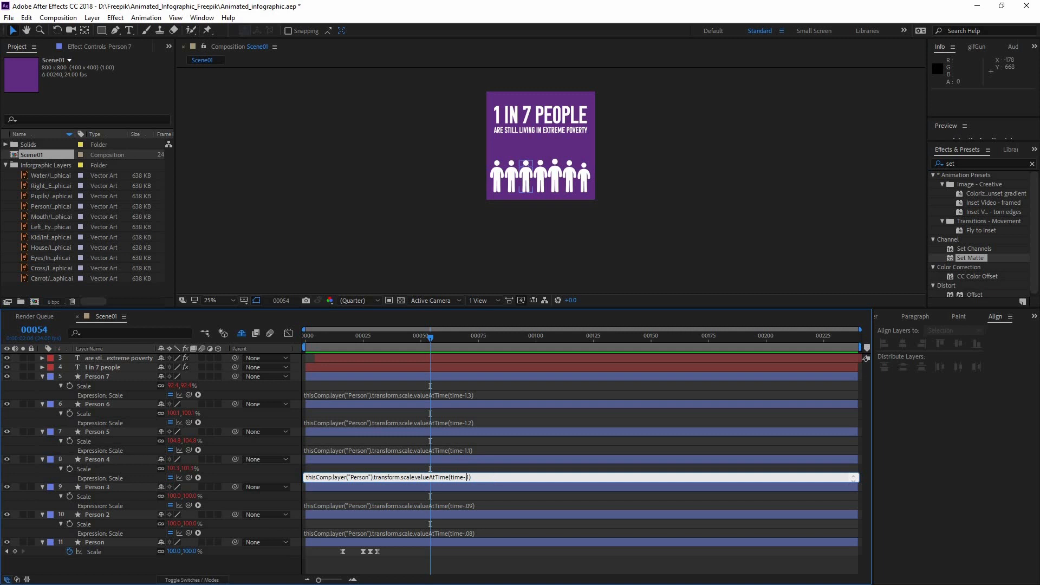
pyautogui.click(467, 450)
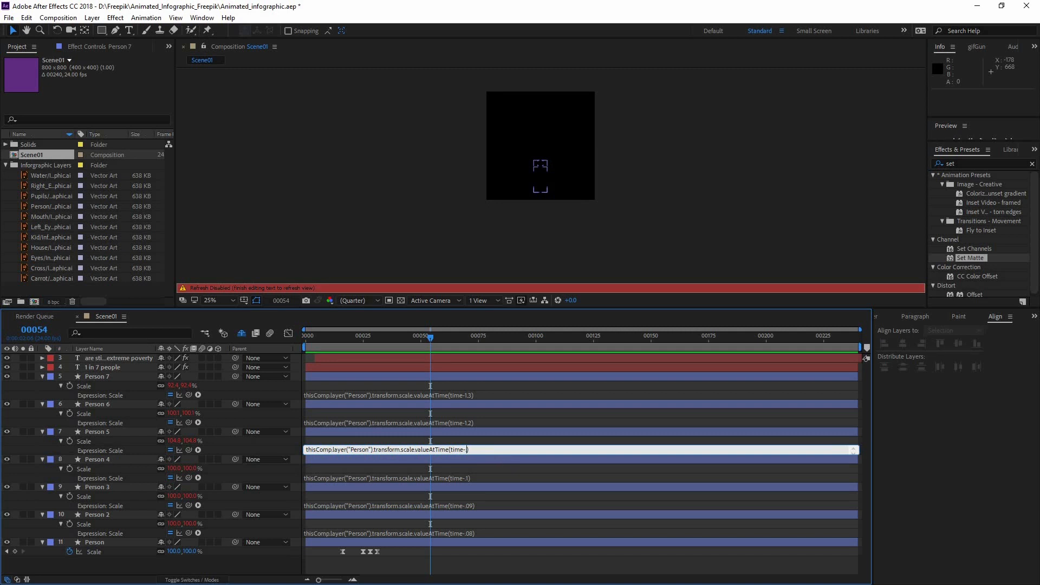
# Shorten the scale expression delays to time-.3 for Person 6 and time-.4 for Person 7
pyautogui.click(466, 423)
pyautogui.moveTo(465, 423); pyautogui.dragTo(504, 423)
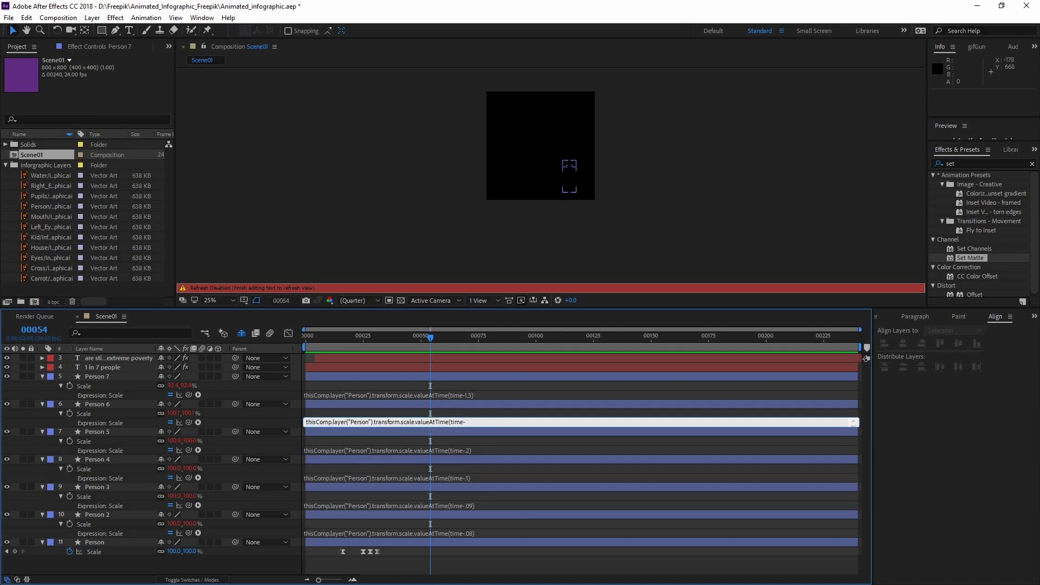
pyautogui.write('3')
pyautogui.click(466, 394)
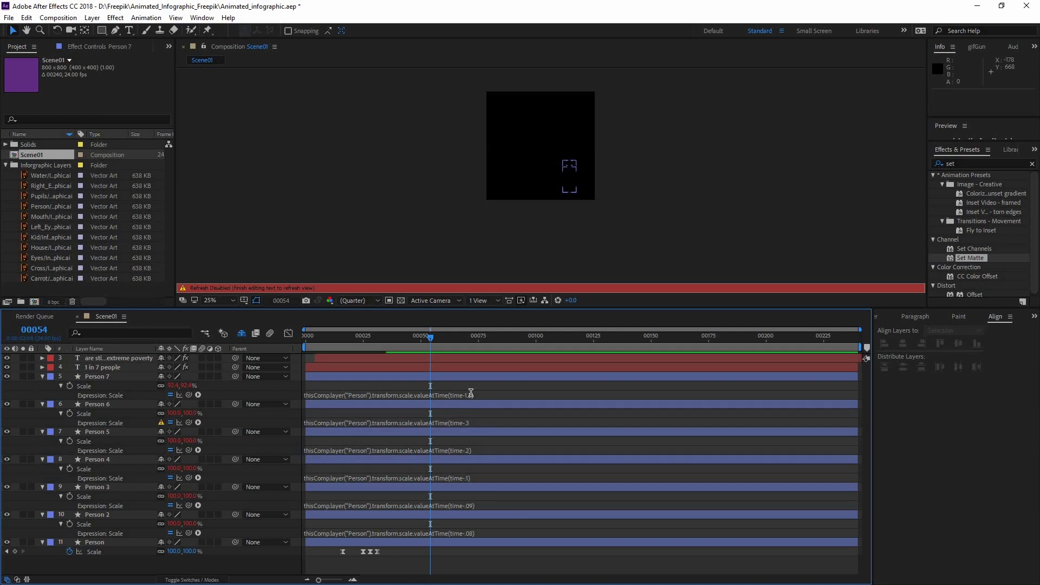
pyautogui.doubleClick(462, 392)
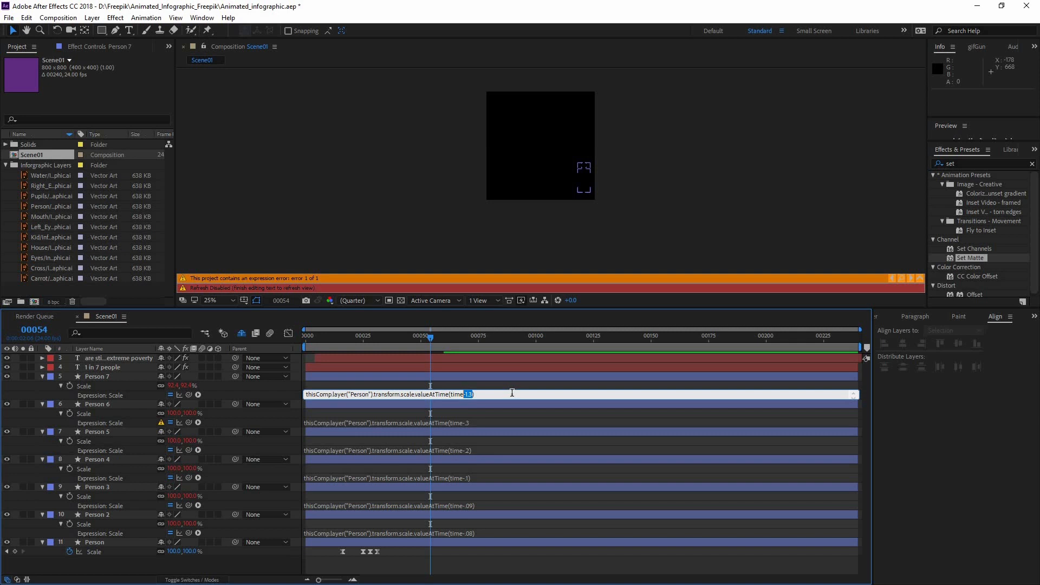
pyautogui.press('BackSpace')
pyautogui.click(480, 422)
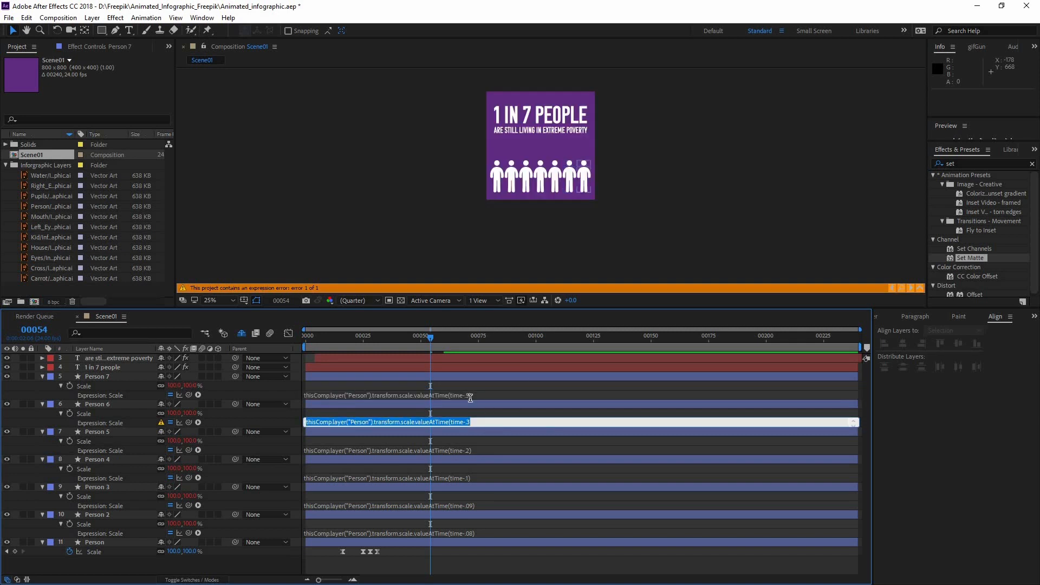
pyautogui.click(469, 396)
pyautogui.click(509, 394)
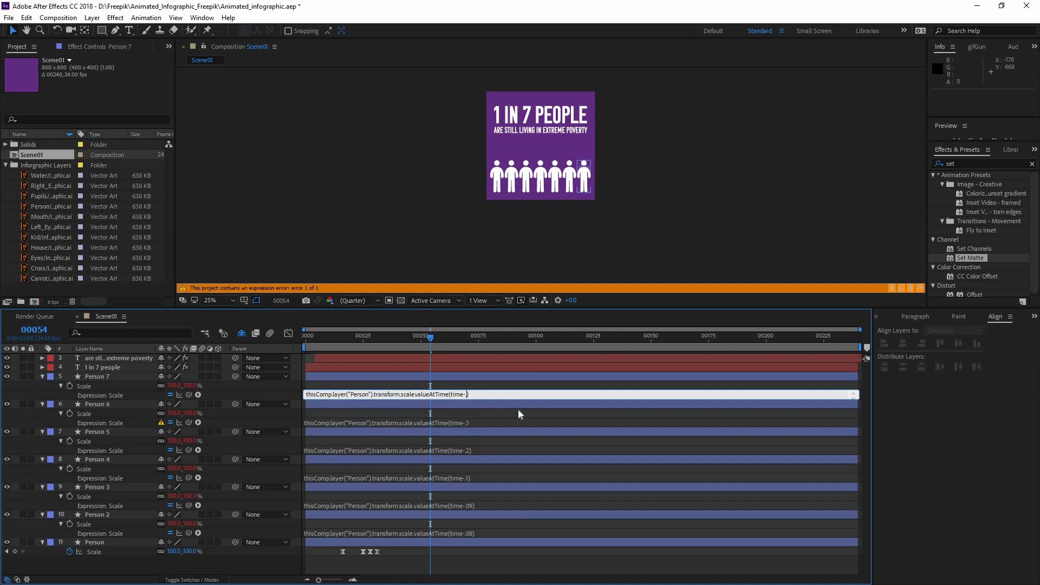
pyautogui.write('4')
# Add the missing closing parenthesis to Person 6's scale expression and preview the animation from the first frame
pyautogui.moveTo(421, 339); pyautogui.dragTo(270, 342)
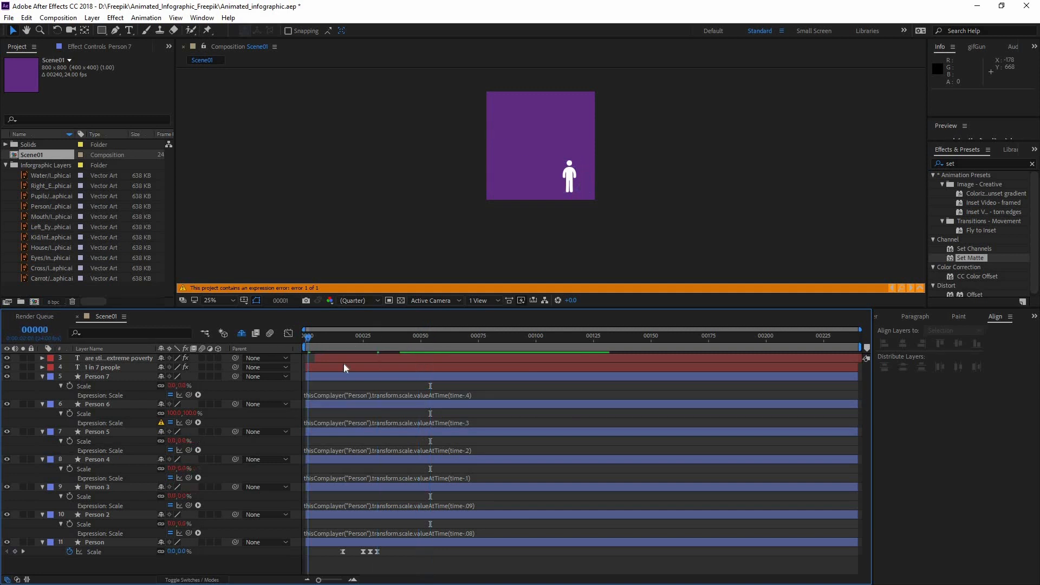
pyautogui.click(479, 421)
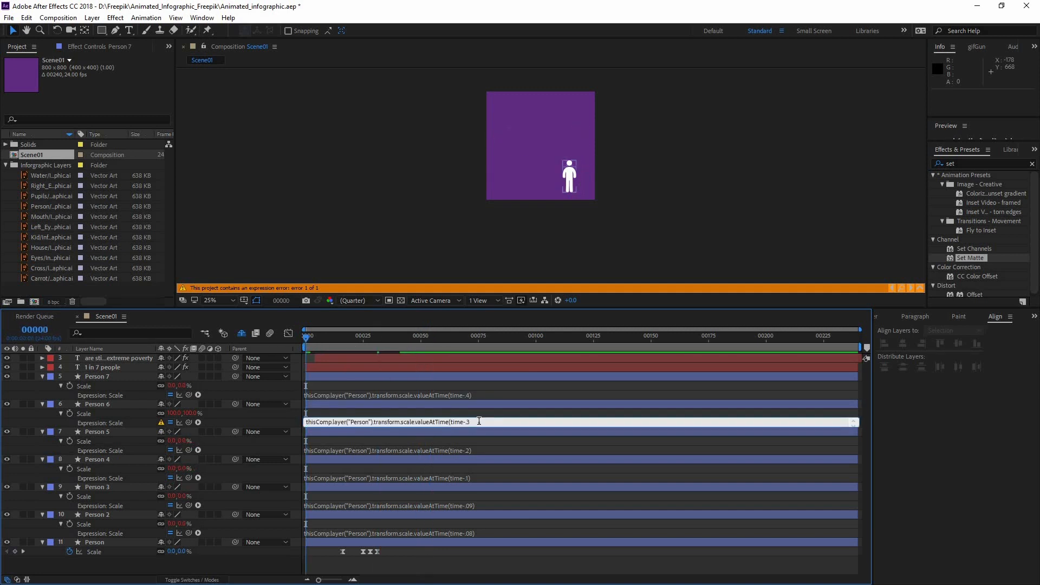
pyautogui.moveTo(314, 337); pyautogui.dragTo(265, 333)
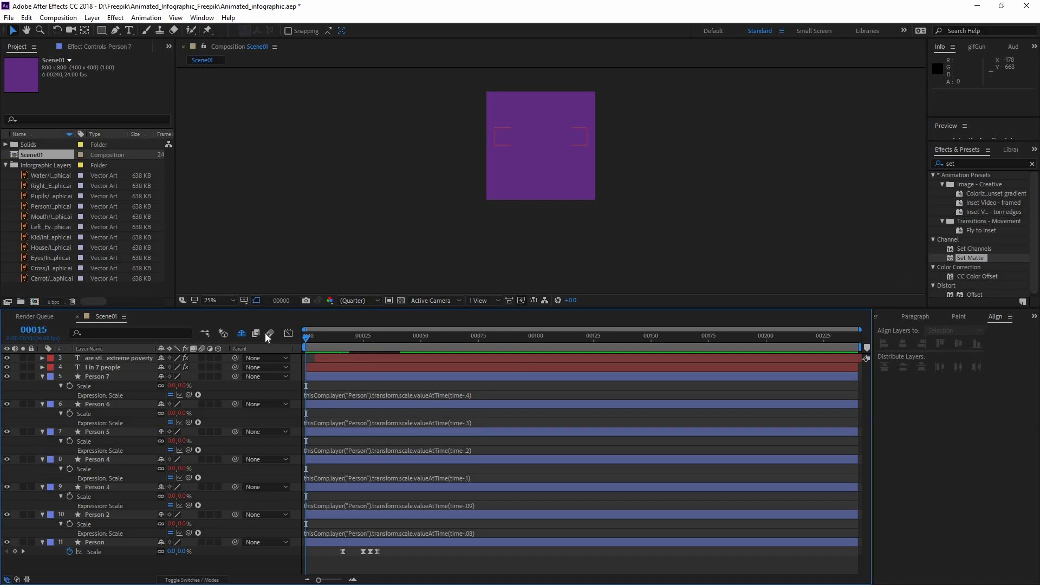
pyautogui.press('space')
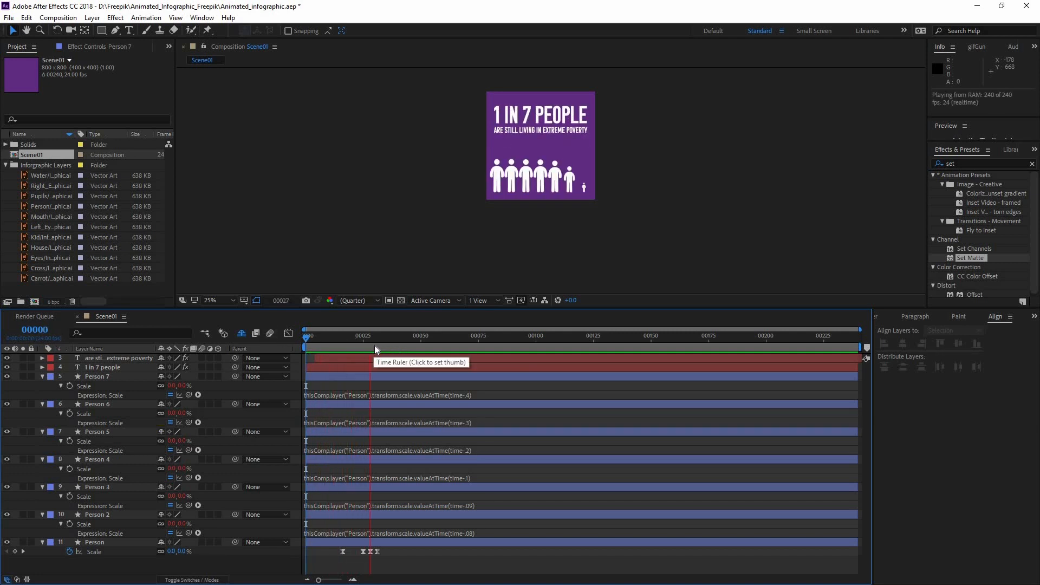
pyautogui.click(308, 335)
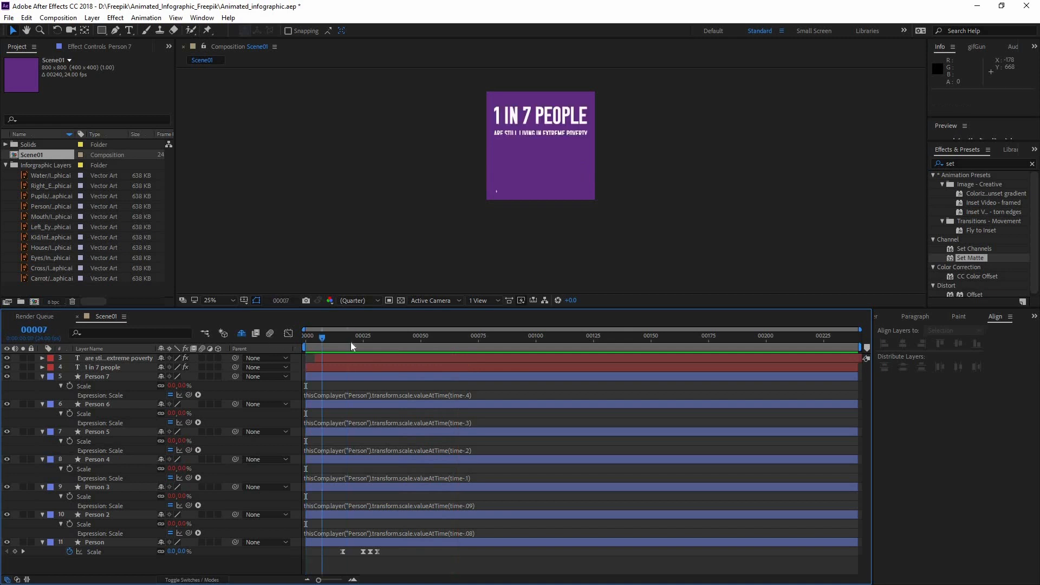
pyautogui.press('space')
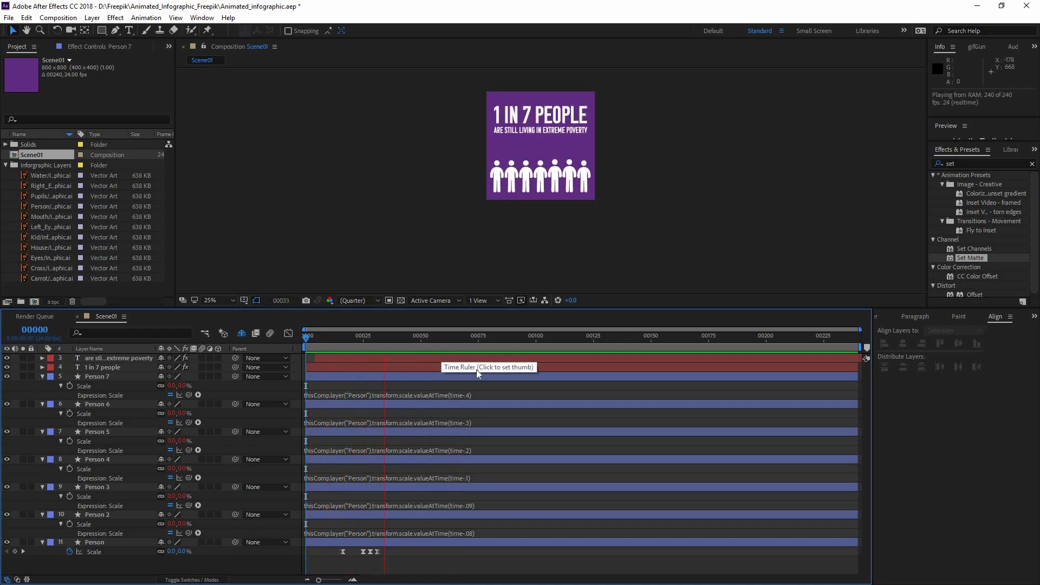
# Try spreading the Person layer's Scale keyframes over a longer time and preview the slower pop-up
pyautogui.press('space')
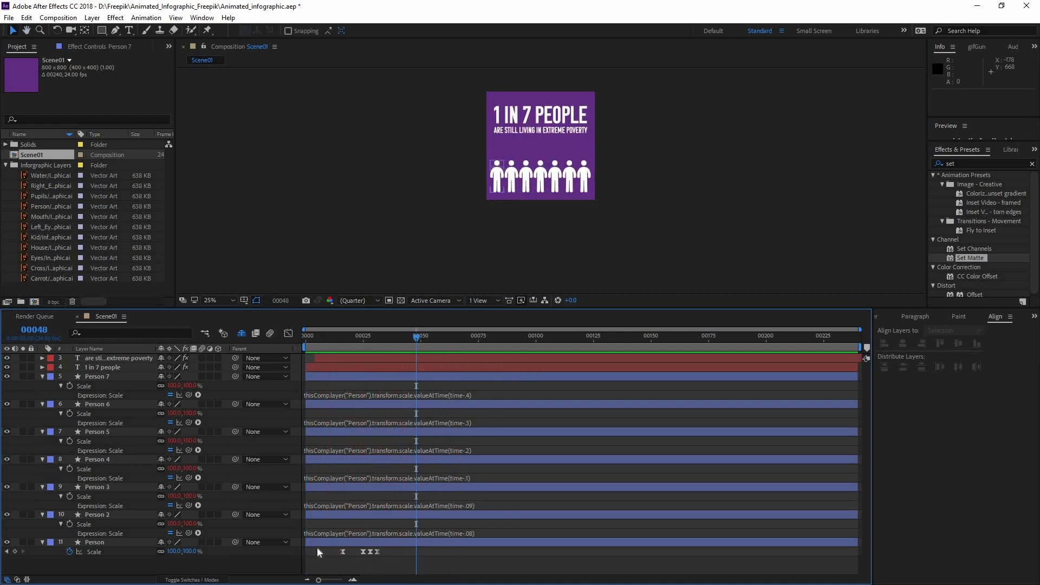
pyautogui.moveTo(310, 548); pyautogui.dragTo(428, 551)
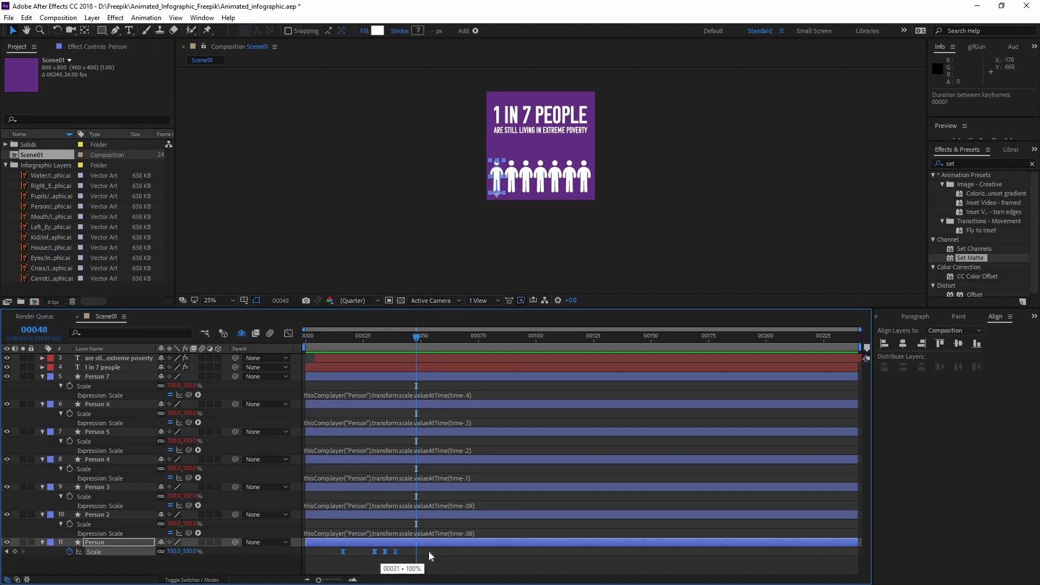
pyautogui.press('Home')
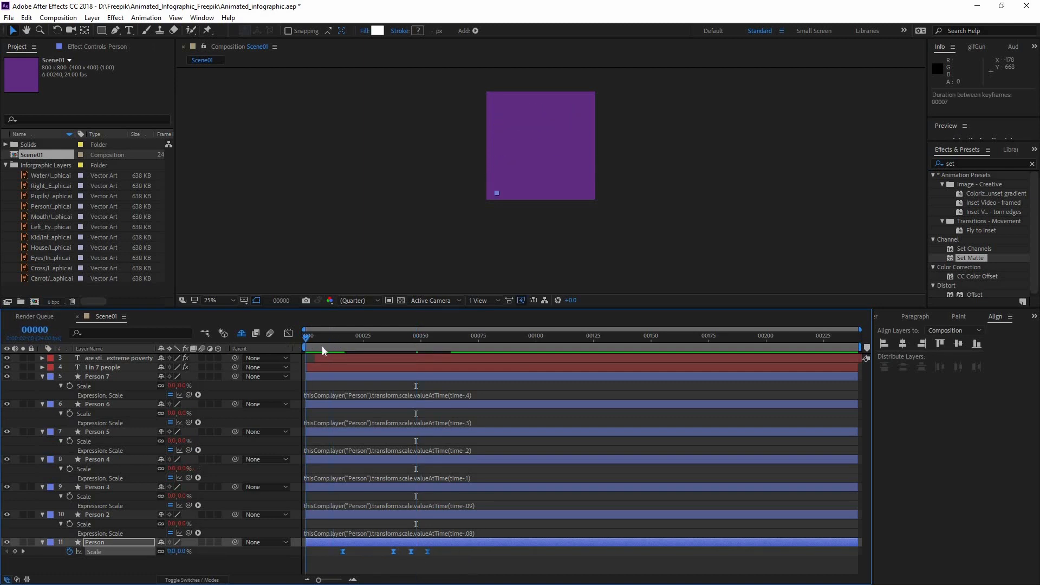
pyautogui.press('space')
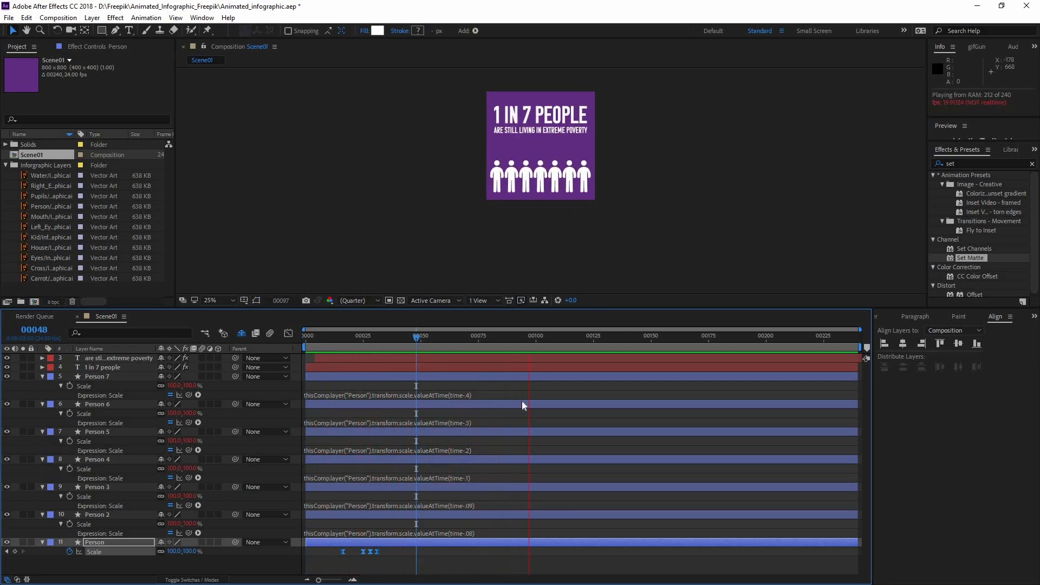
pyautogui.hotkey('ctrl', 'z')
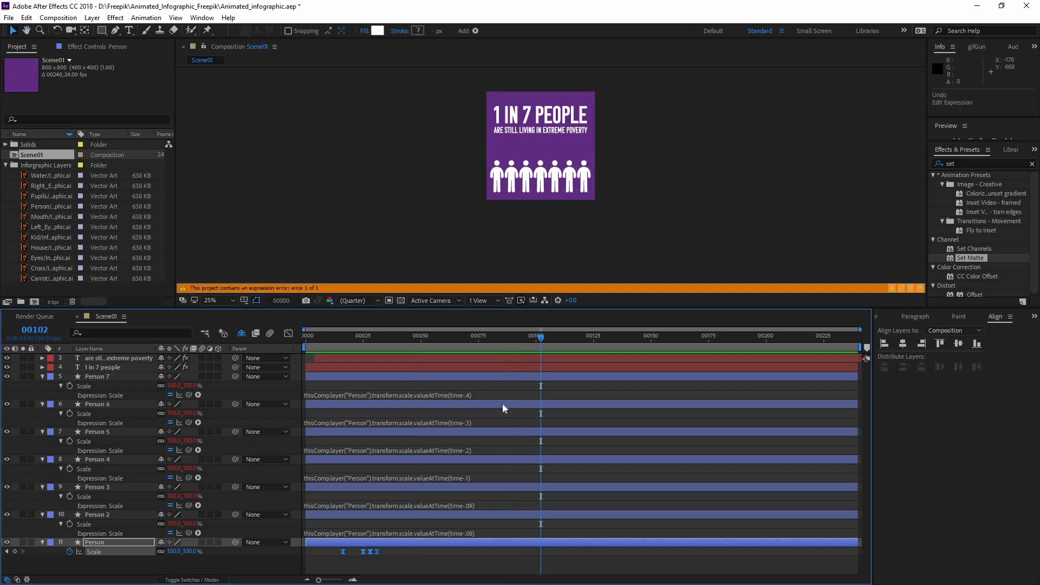
# Restore the closing parenthesis at the end of Person 6's scale expression and move the current time to frame 50
pyautogui.click(476, 421)
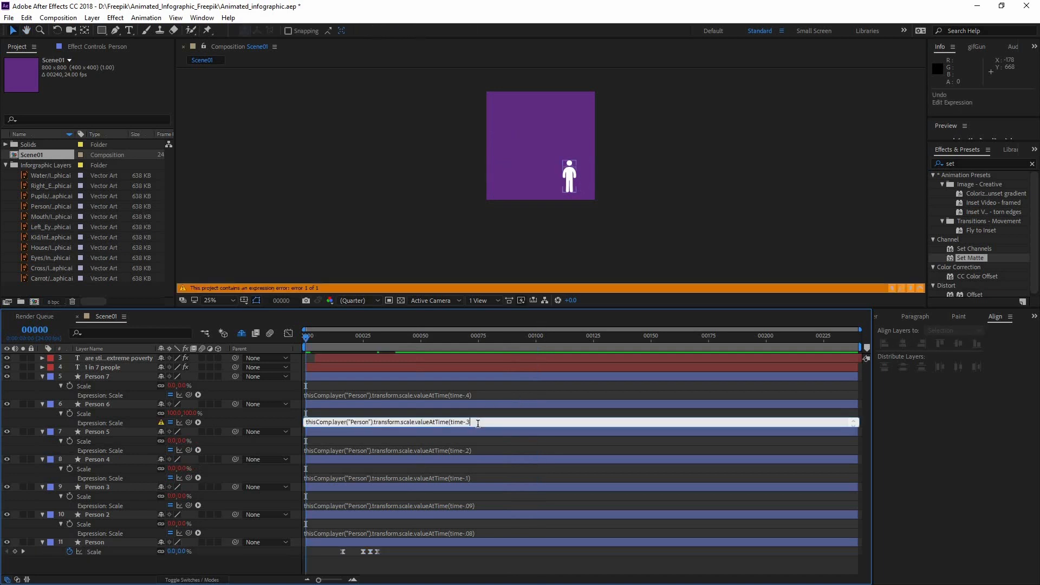
pyautogui.moveTo(307, 335); pyautogui.dragTo(420, 346)
pyautogui.click(502, 186)
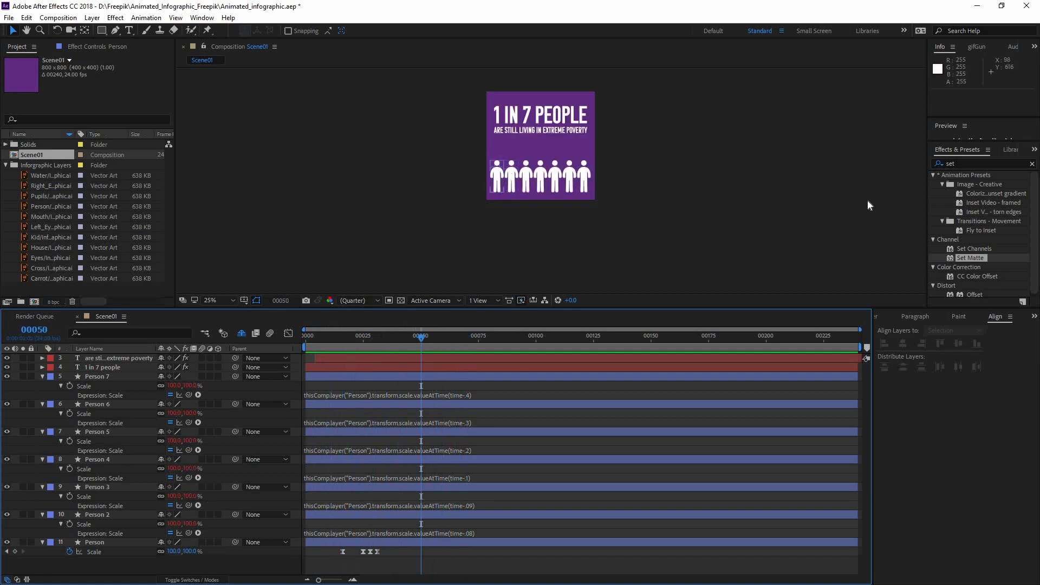
# Search the effects for "fill" and apply the Fill effect to the Person layer
pyautogui.click(958, 162)
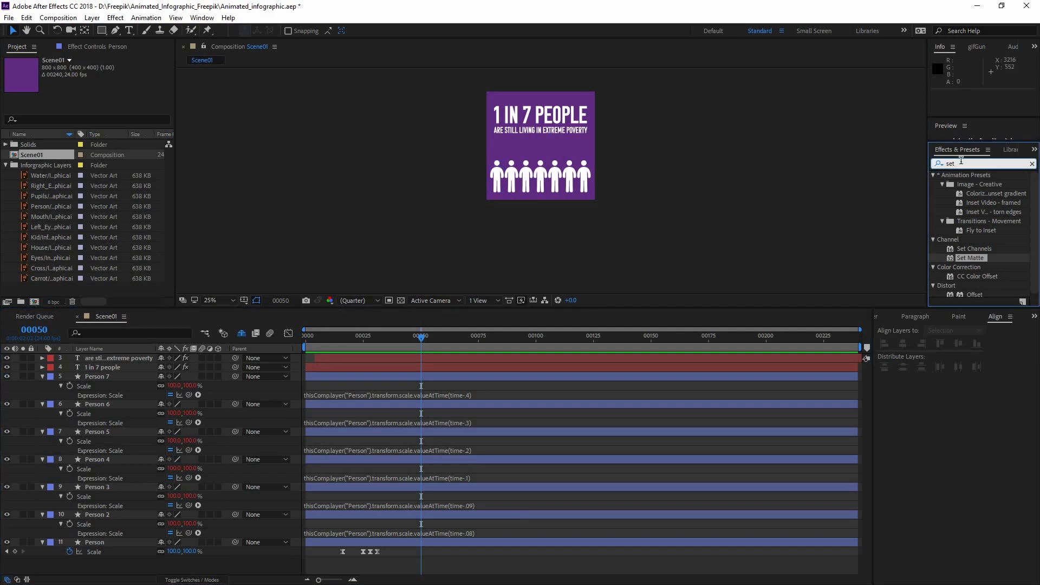
pyautogui.write('fill')
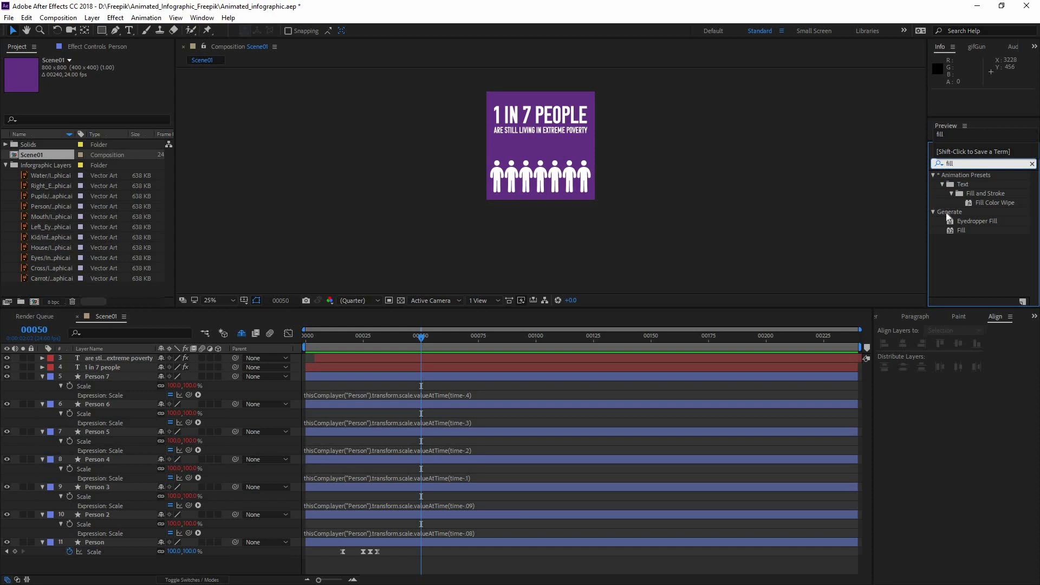
pyautogui.moveTo(962, 229); pyautogui.dragTo(103, 544)
pyautogui.moveTo(232, 530); pyautogui.dragTo(231, 529)
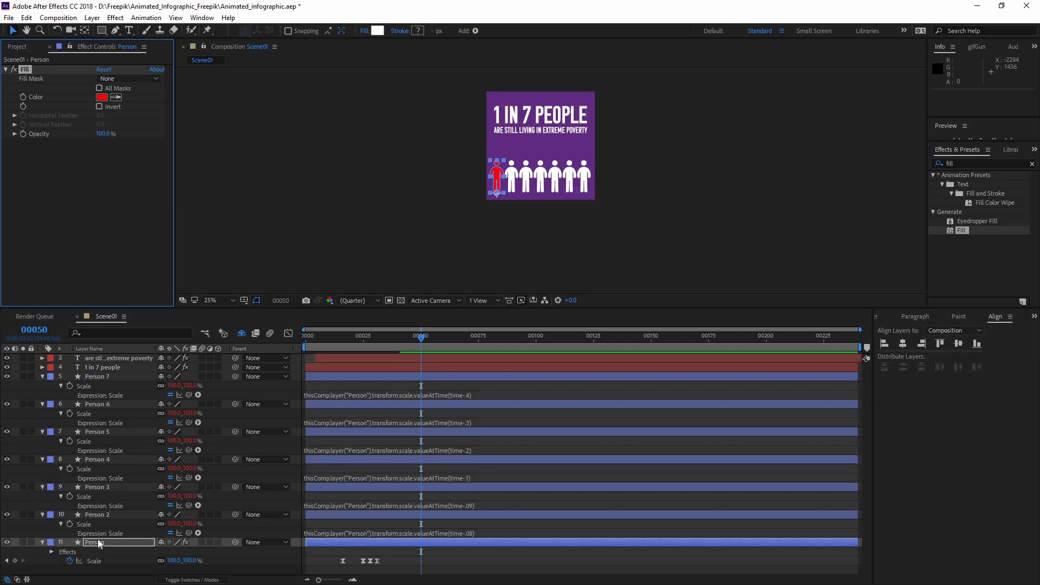
# Find a reference colour and sample it as the Person layer's Fill colour, an orange-red of RGB 227, 72, 44
pyautogui.click(19, 47)
pyautogui.click(50, 215)
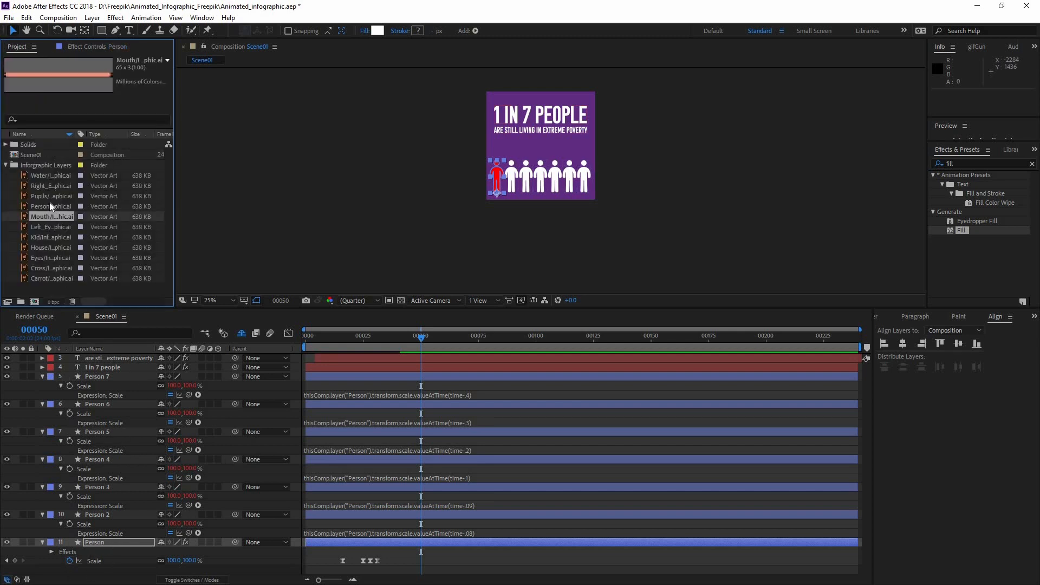
pyautogui.click(49, 206)
pyautogui.click(64, 257)
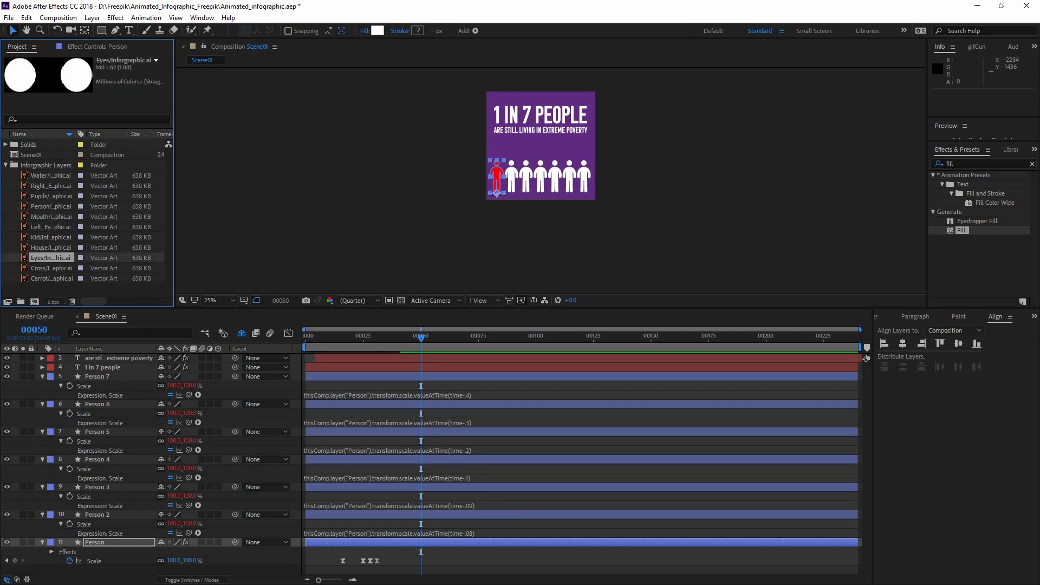
pyautogui.hotkey('alt', 'Tab')
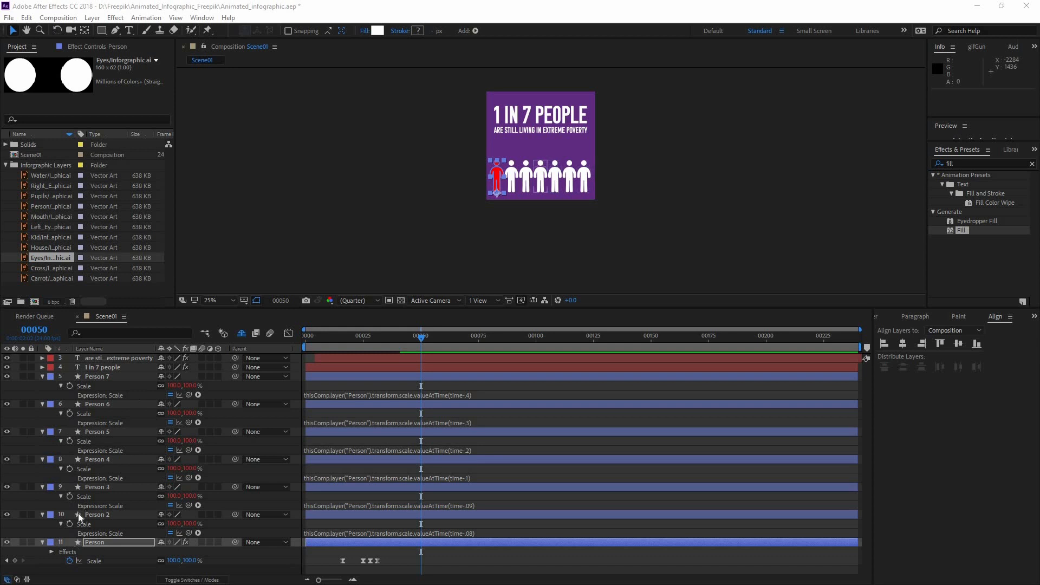
pyautogui.click(96, 540)
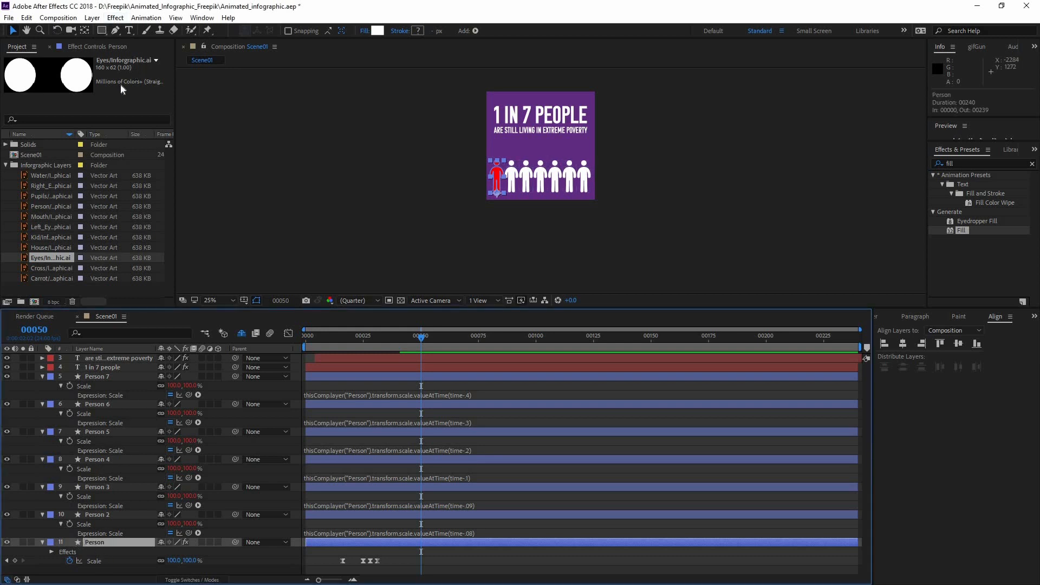
pyautogui.click(112, 48)
pyautogui.click(114, 98)
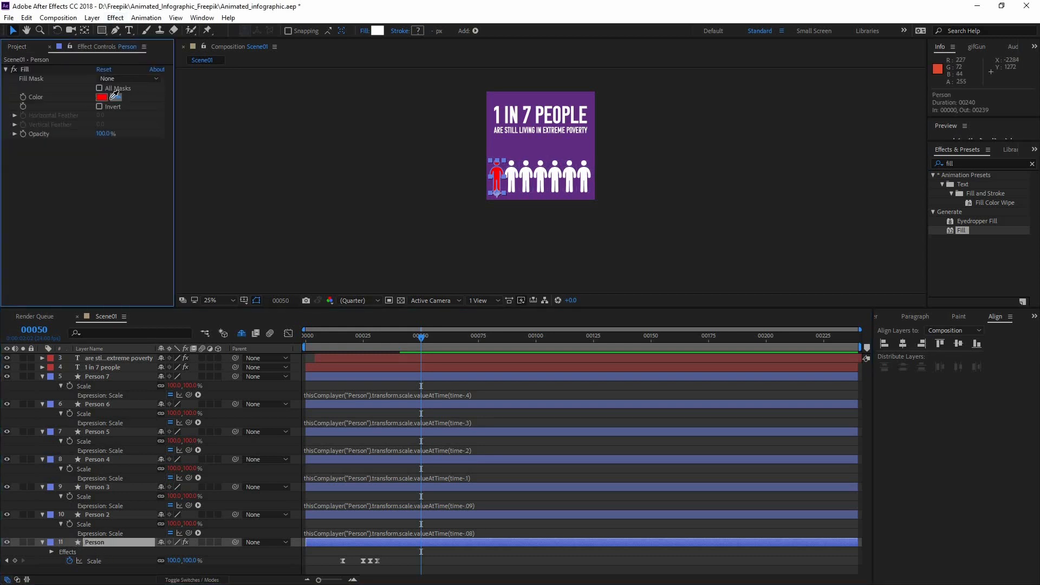
pyautogui.click(477, 269)
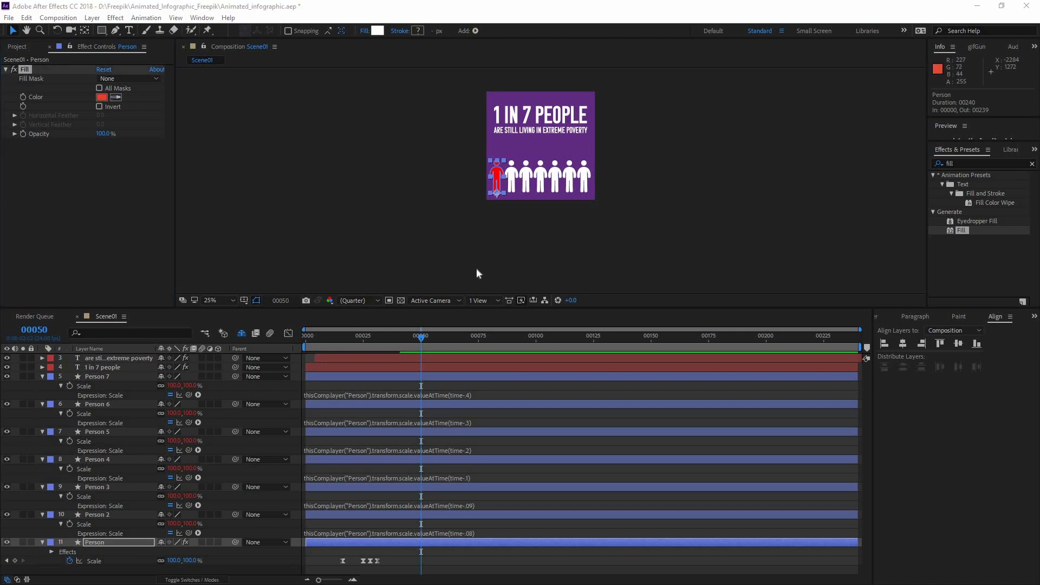
# Preview the pop-up animation from the first frame with the recoloured first person
pyautogui.click(513, 450)
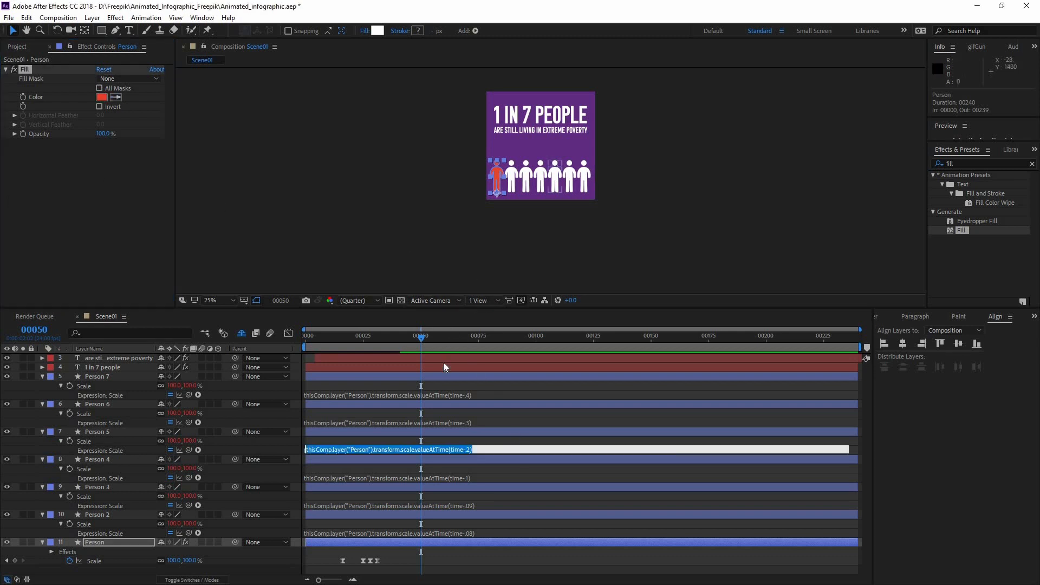
pyautogui.click(501, 415)
pyautogui.moveTo(423, 337); pyautogui.dragTo(343, 337)
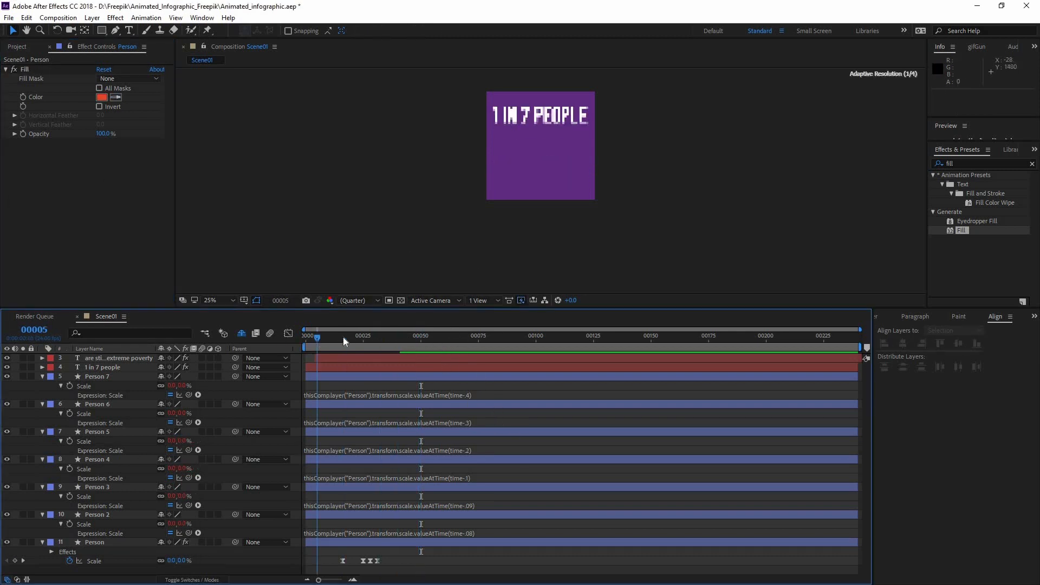
pyautogui.press('space')
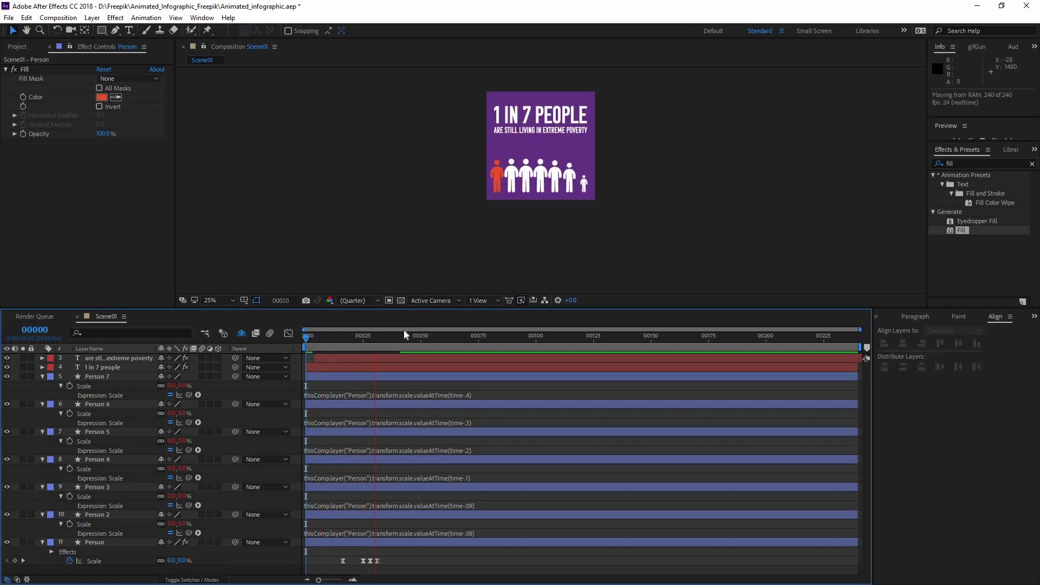